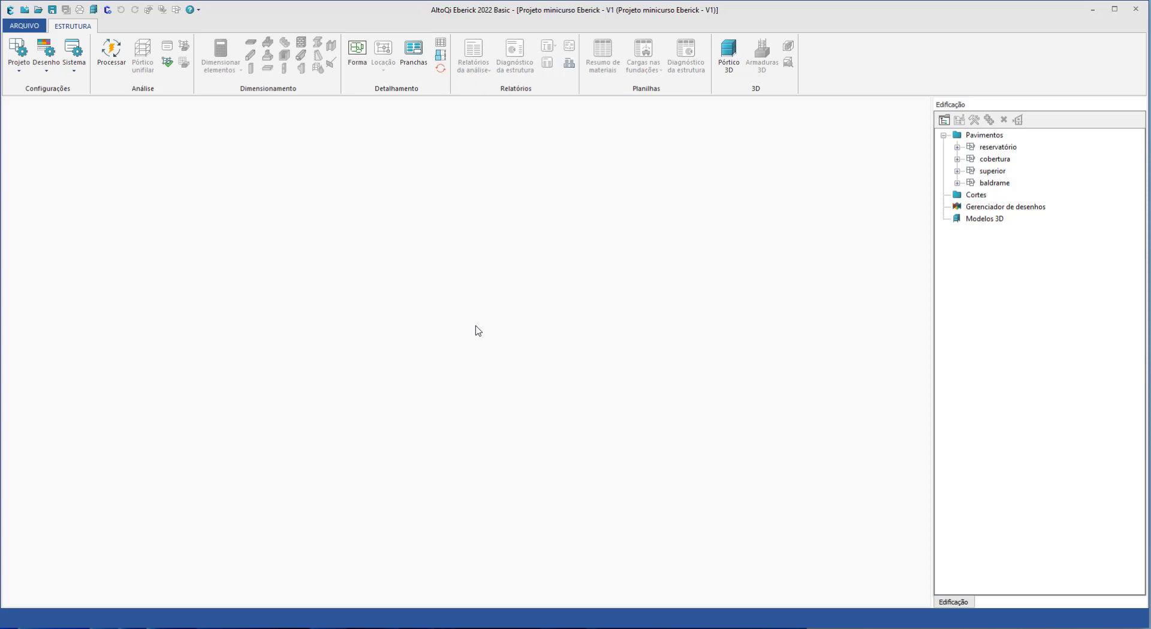
- Generate the structure's 3D frame view and open the layout drawing of the baldrame floor
left_click(729, 54)
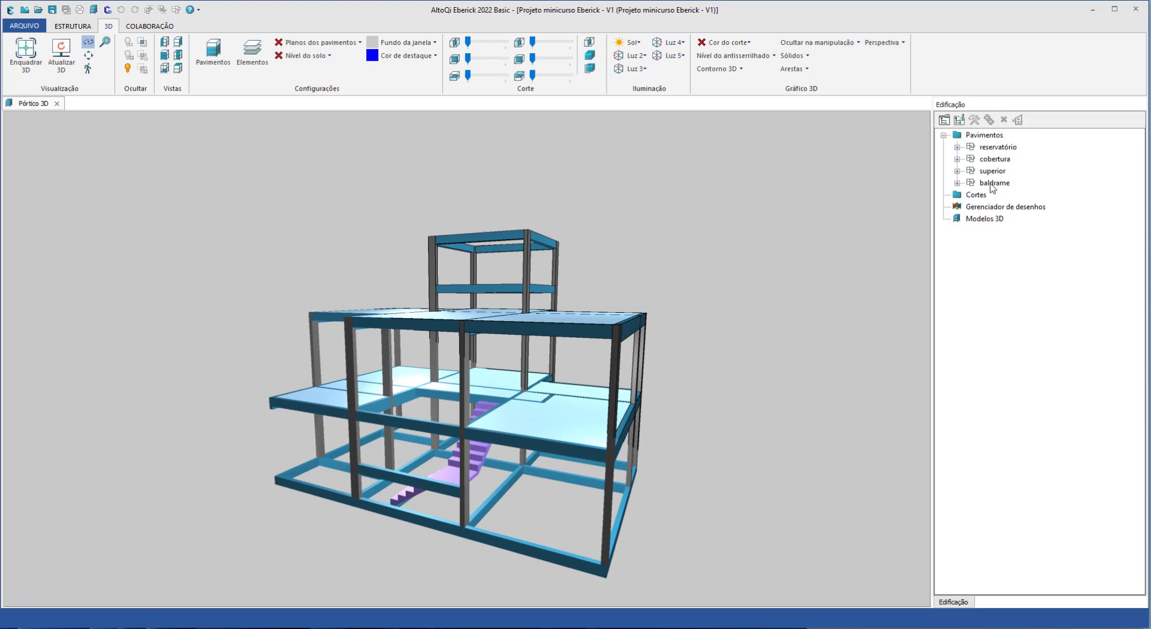
left_click(972, 185)
double_click(972, 186)
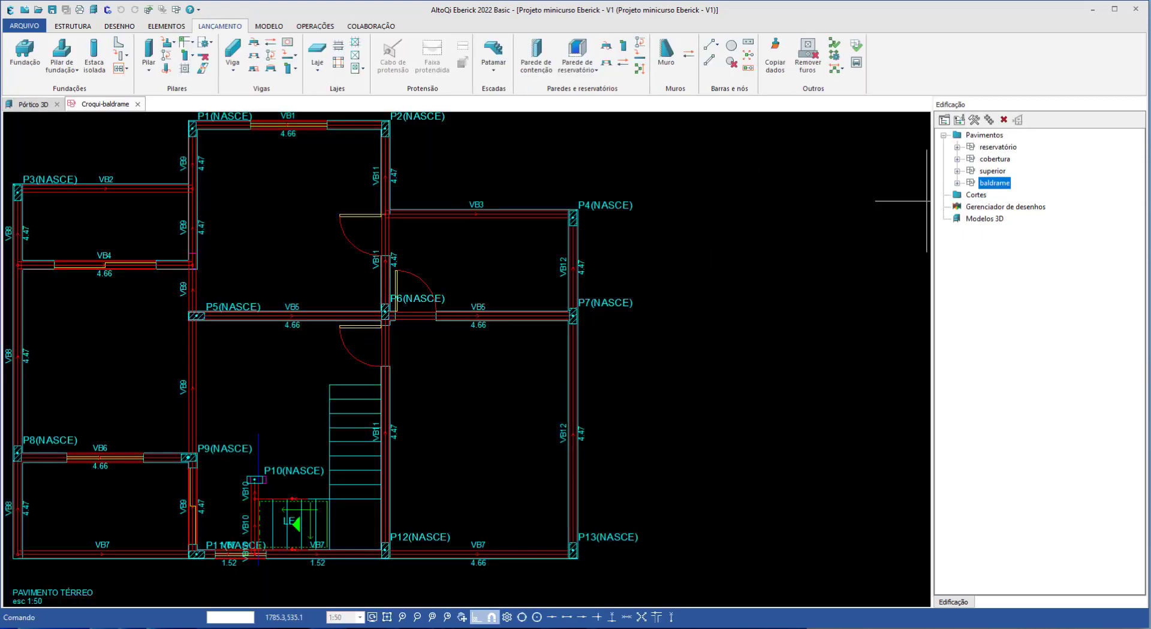
scroll(716, 270, "down", 1)
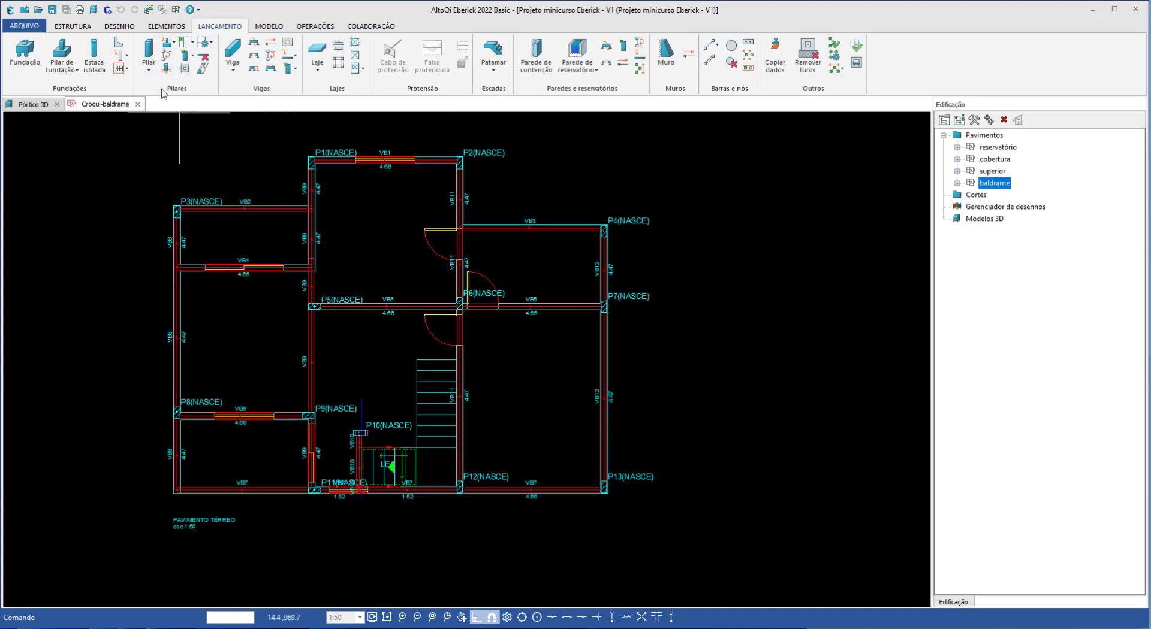
- Start converting all the columns on the baldrame floor, P1 to P13, into foundations
left_click(175, 45)
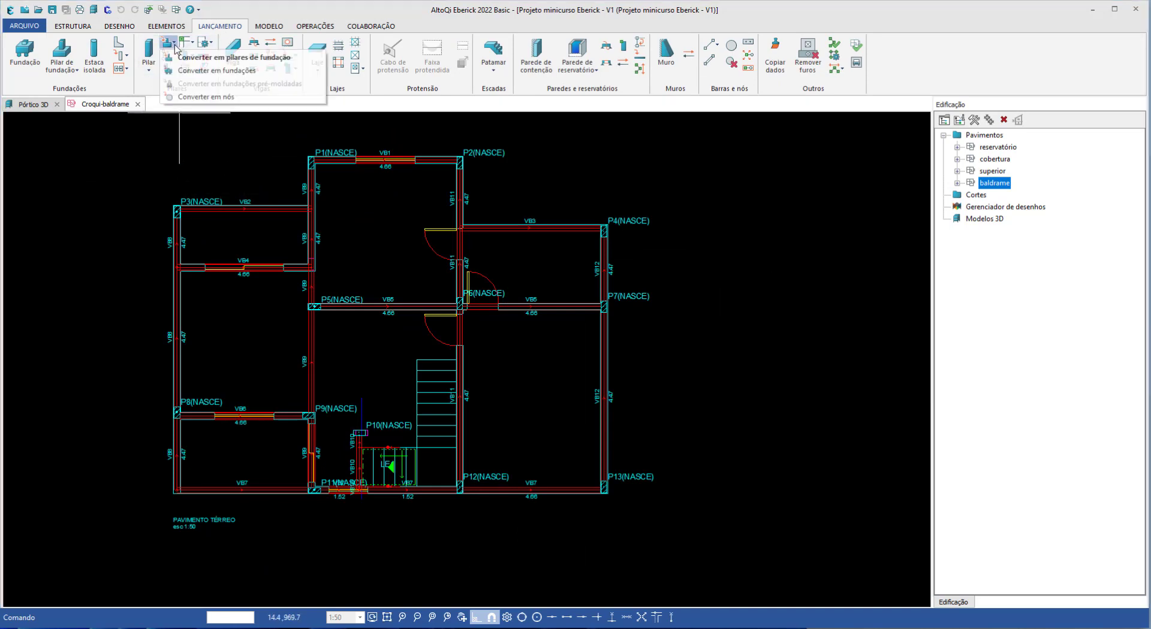
left_click(203, 70)
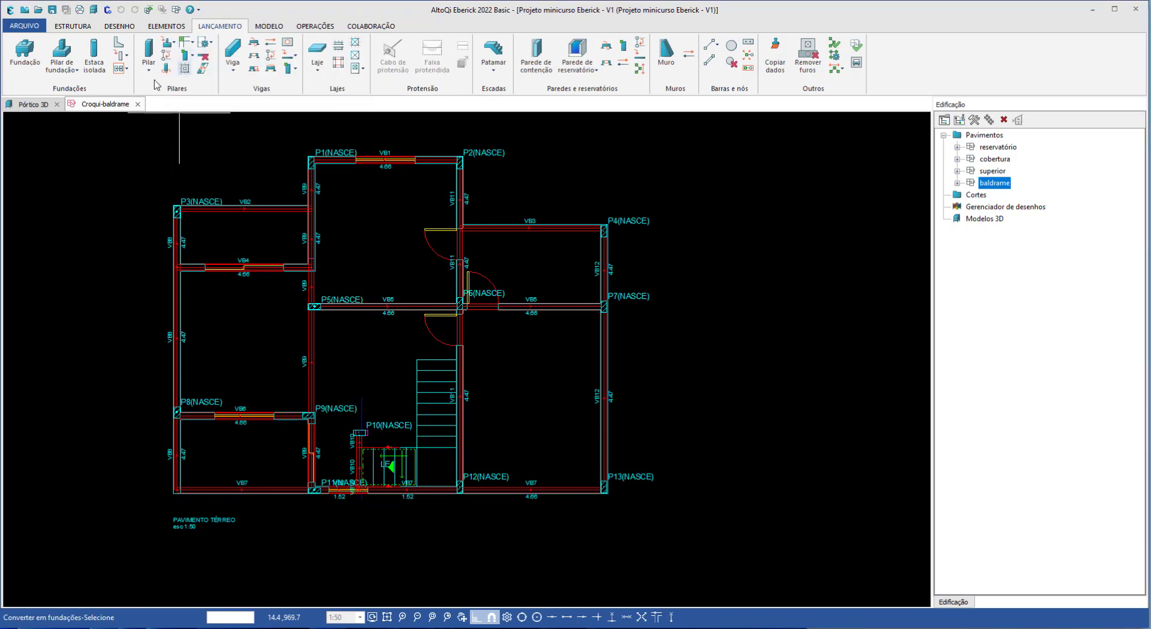
left_click_drag(137, 126, 725, 554)
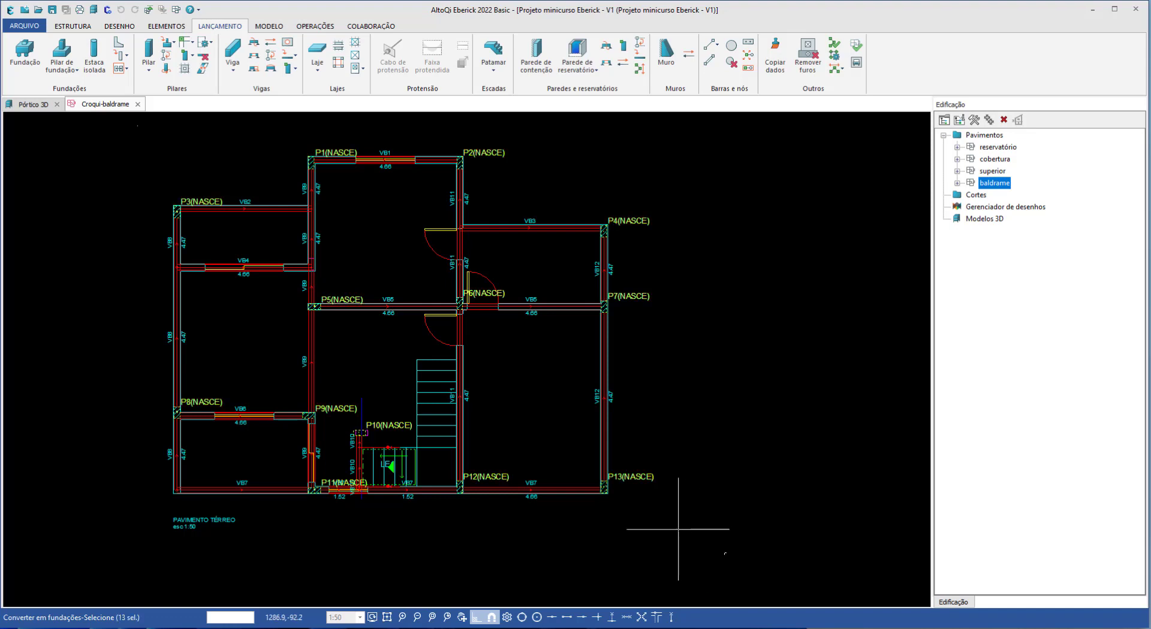
right_click(732, 482)
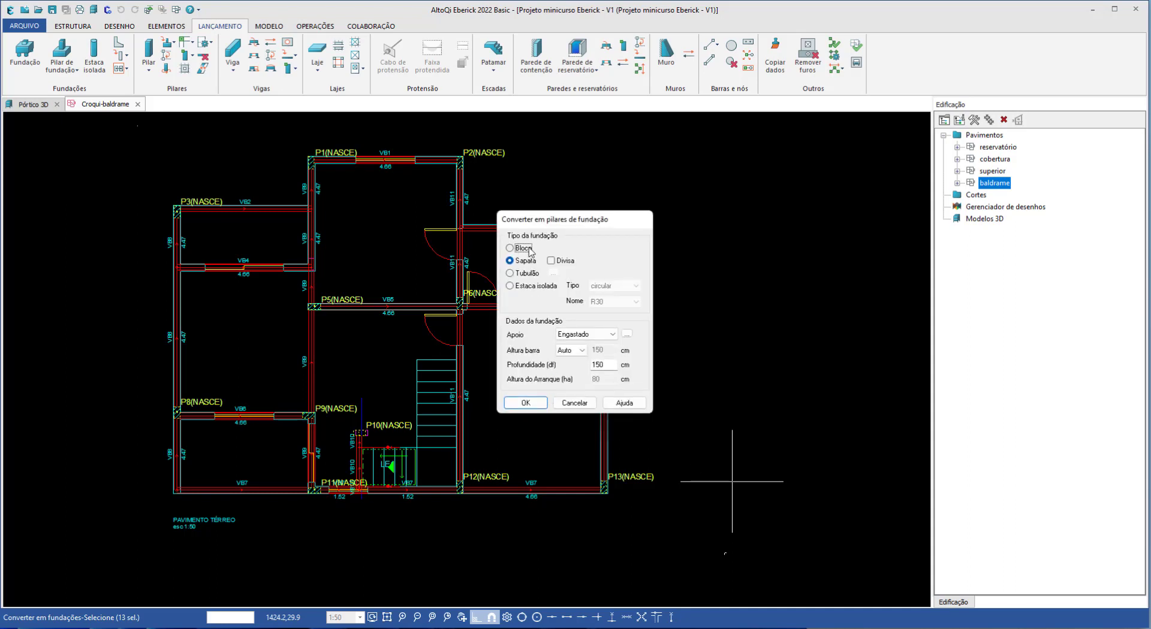
- Choose Sapata as the foundation type and Engastado as the support condition
left_click(526, 261)
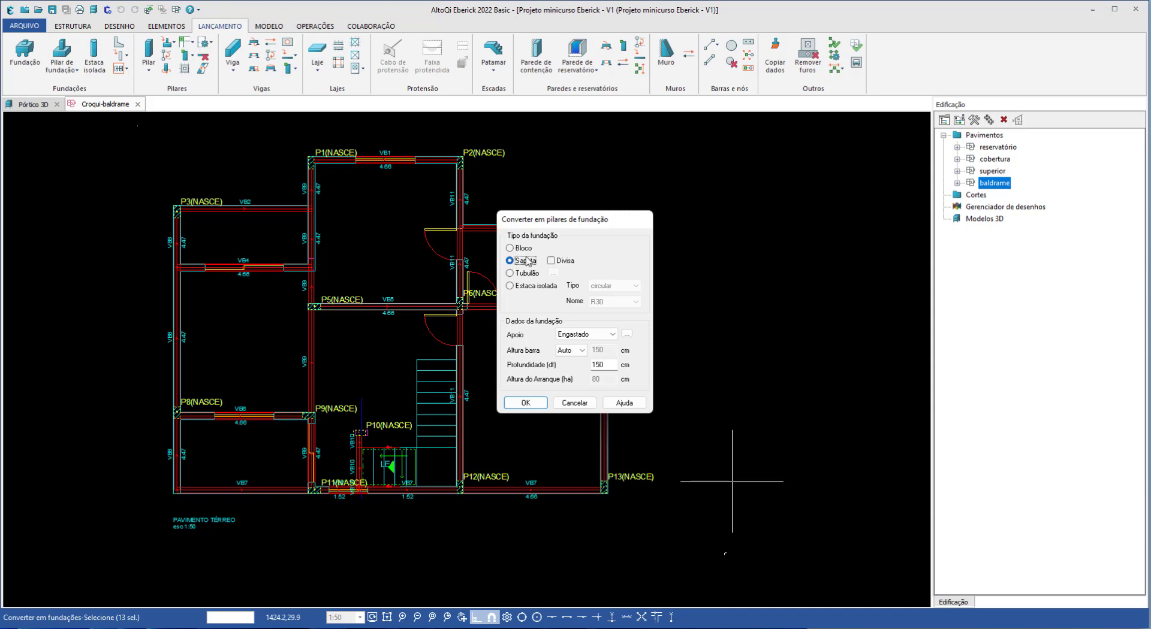
left_click(566, 334)
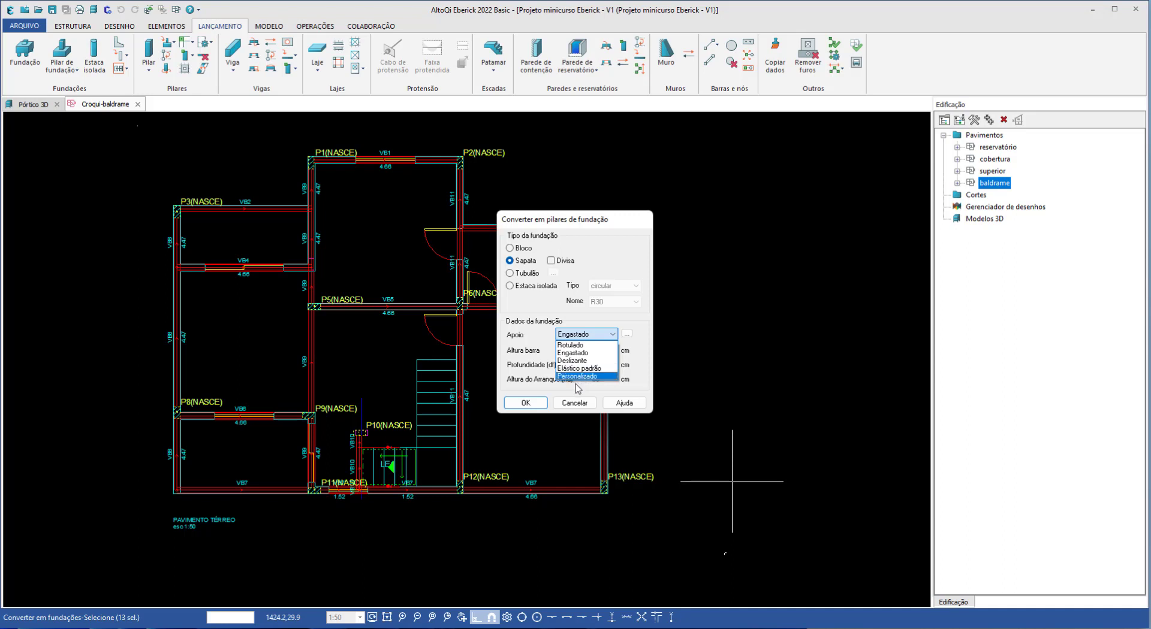
left_click(573, 353)
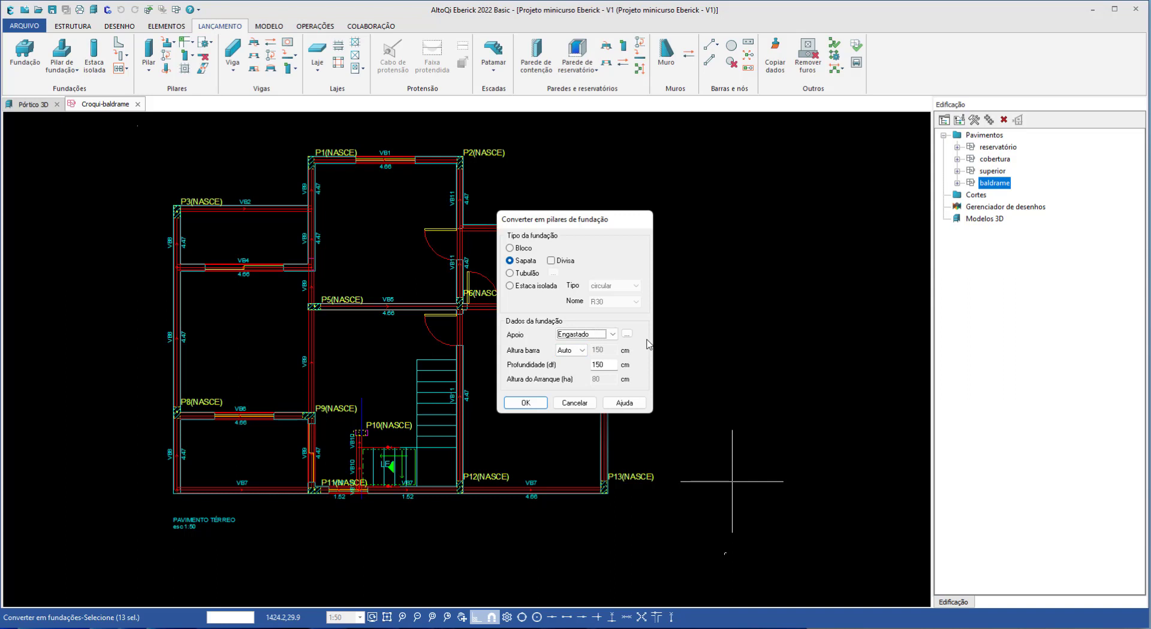
- Try the Fixo option for the foundations' bar height and return it to Auto
left_click(580, 354)
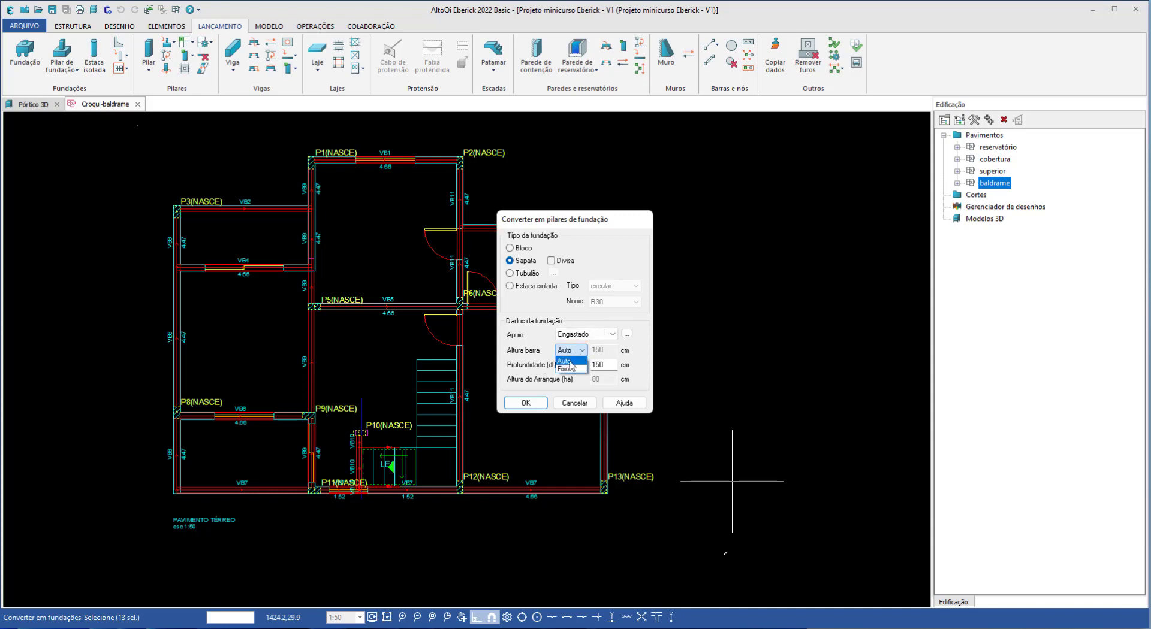
left_click(581, 362)
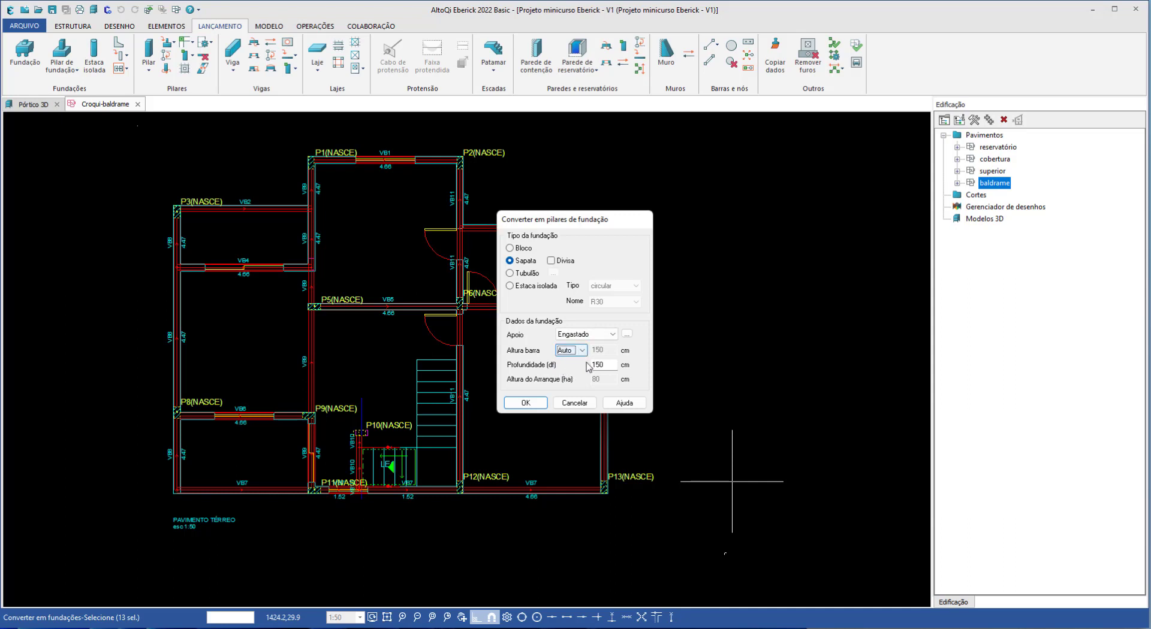
left_click(581, 353)
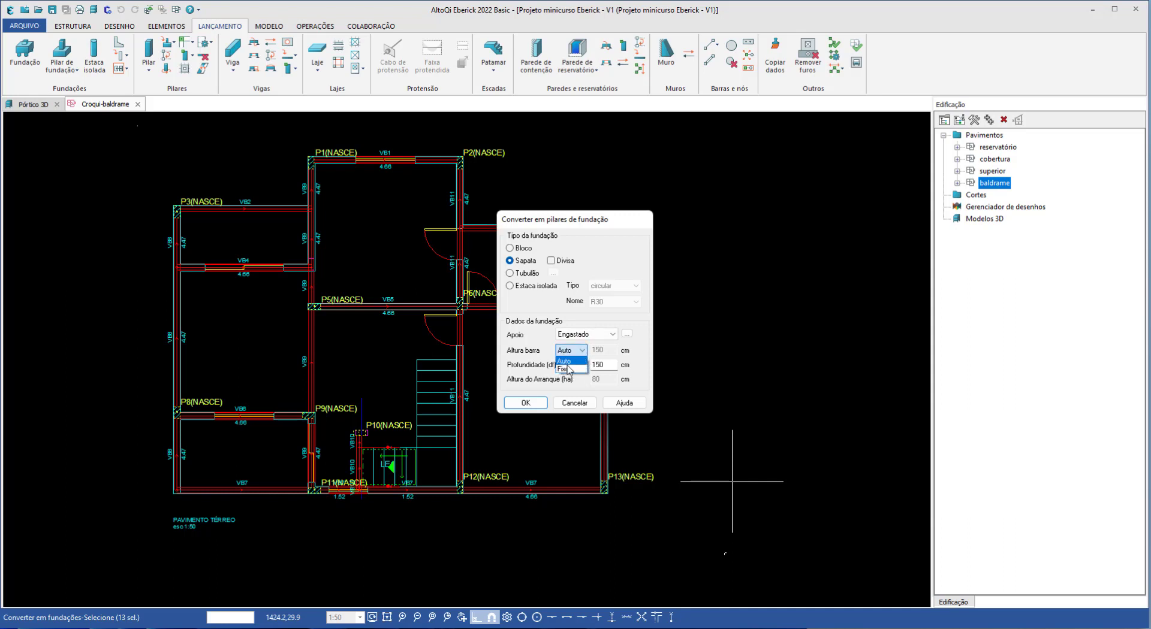
left_click(566, 368)
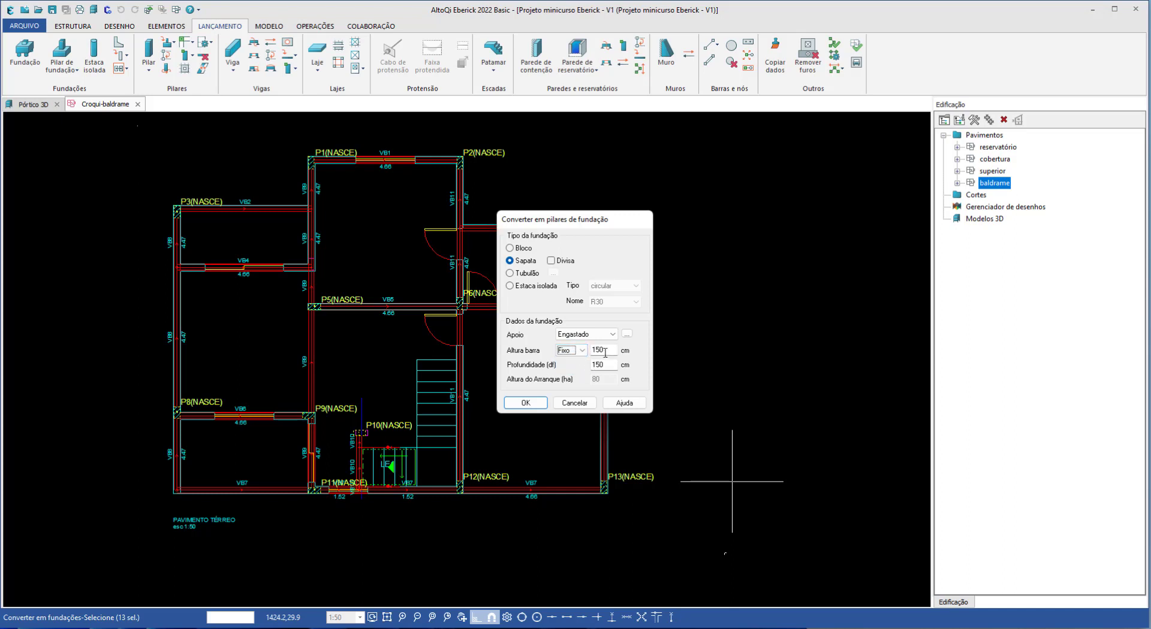
double_click(606, 350)
left_click(606, 353)
left_click(581, 351)
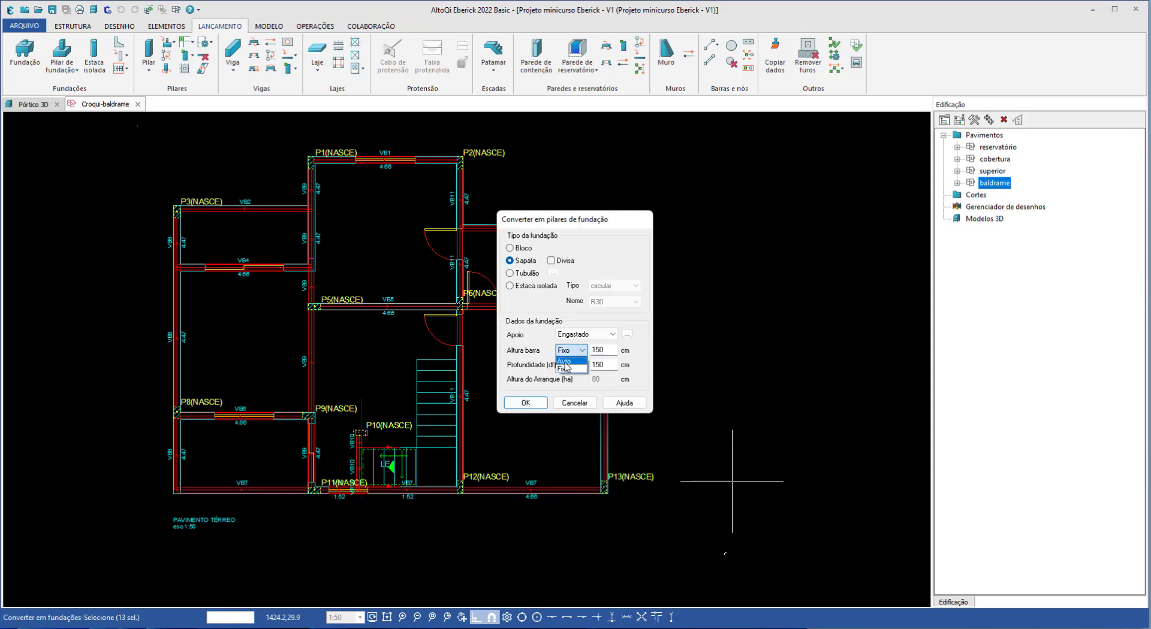
left_click(563, 360)
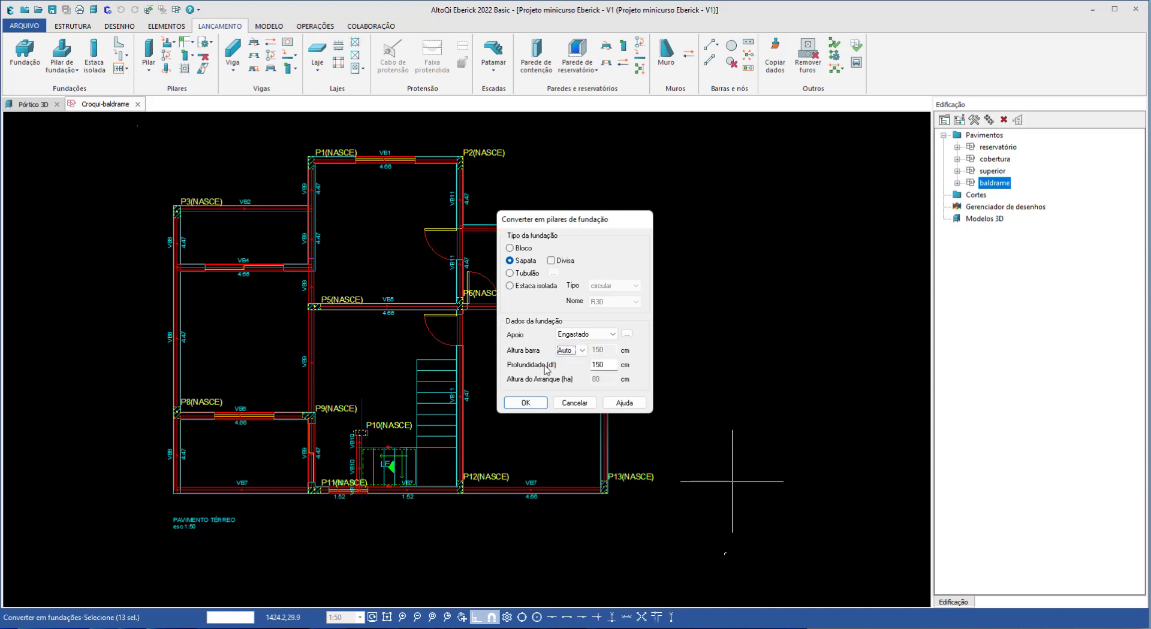
- Set the foundation depth to 150 cm and apply the conversion to the selected columns
double_click(593, 365)
type("150")
left_click(526, 403)
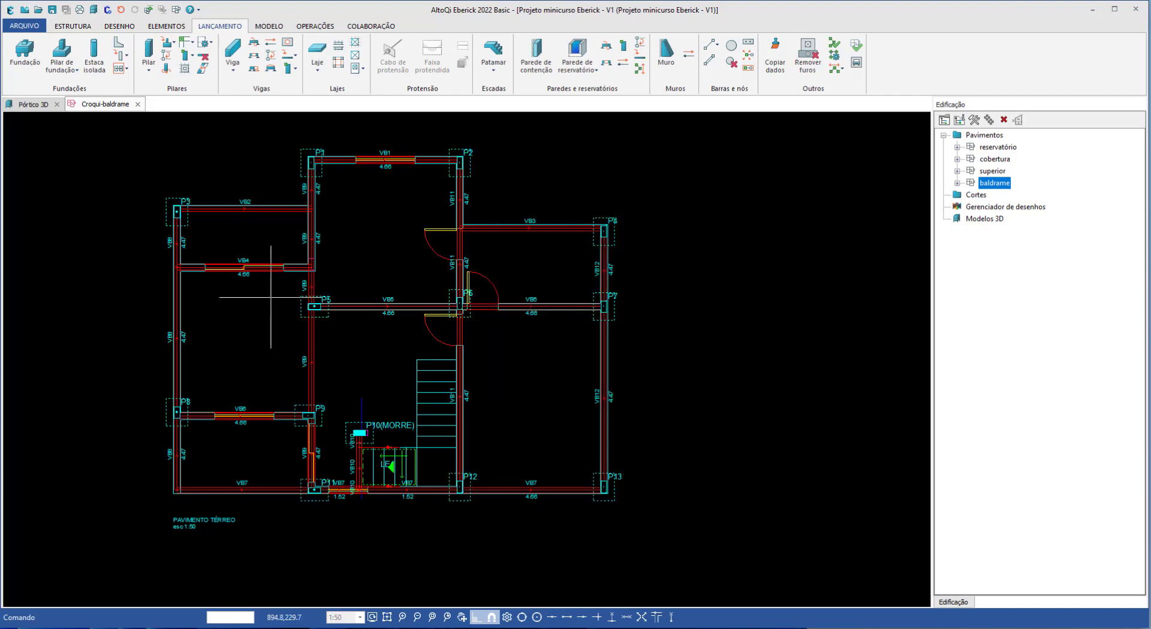
- Update the 3D frame model and examine the new footings under the columns from several sides
left_click(31, 104)
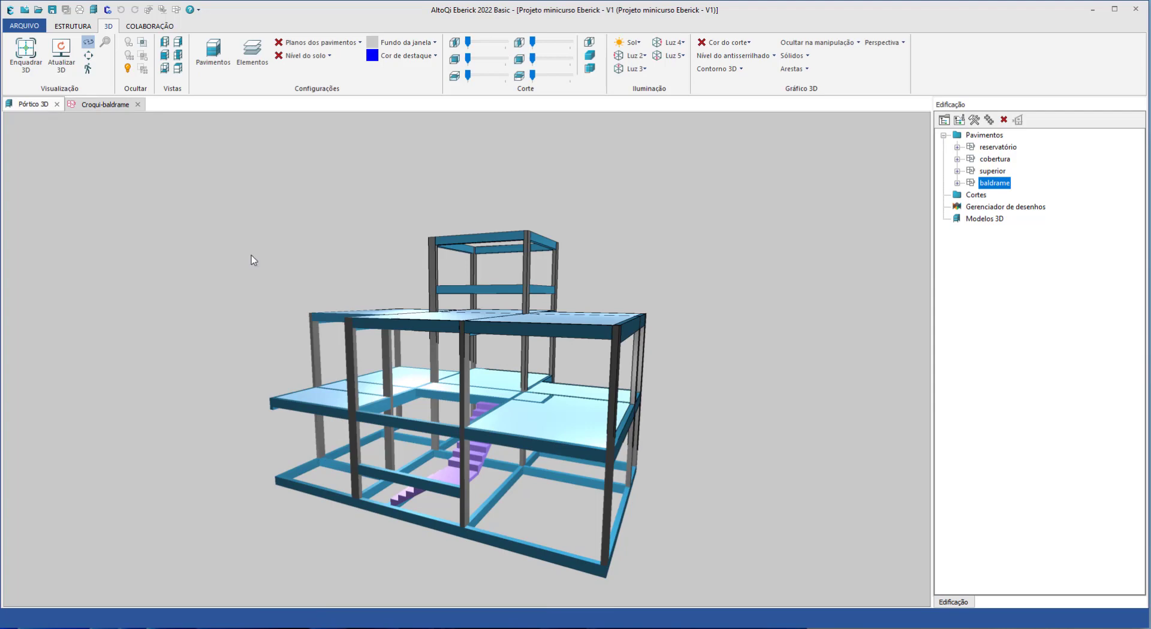
left_click(61, 54)
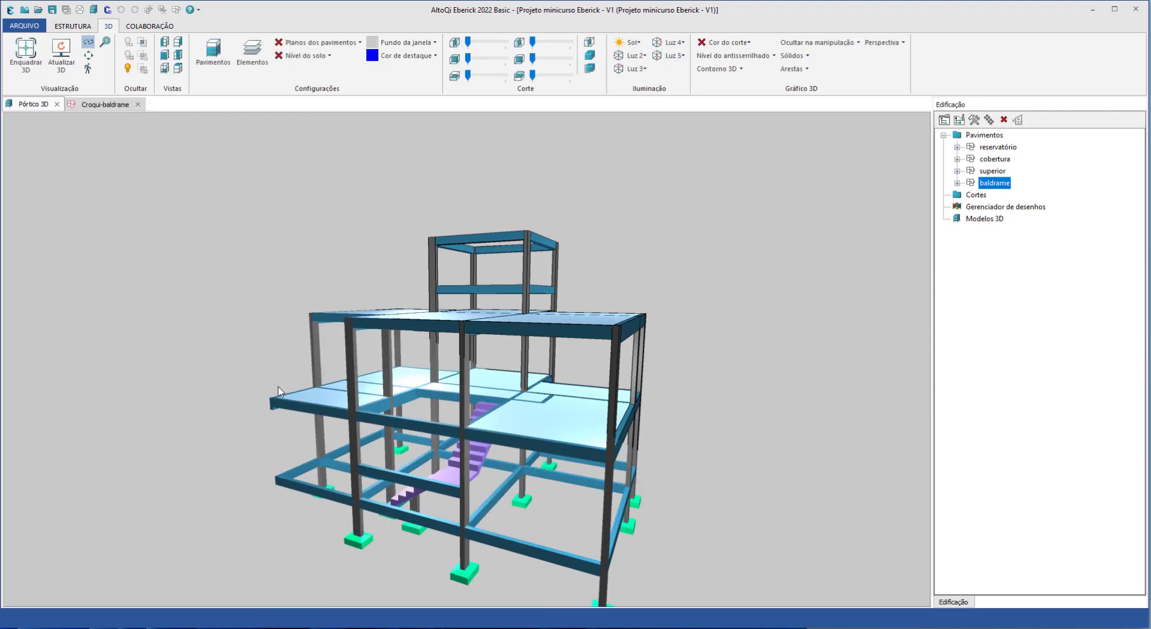
left_click_drag(395, 360, 218, 422)
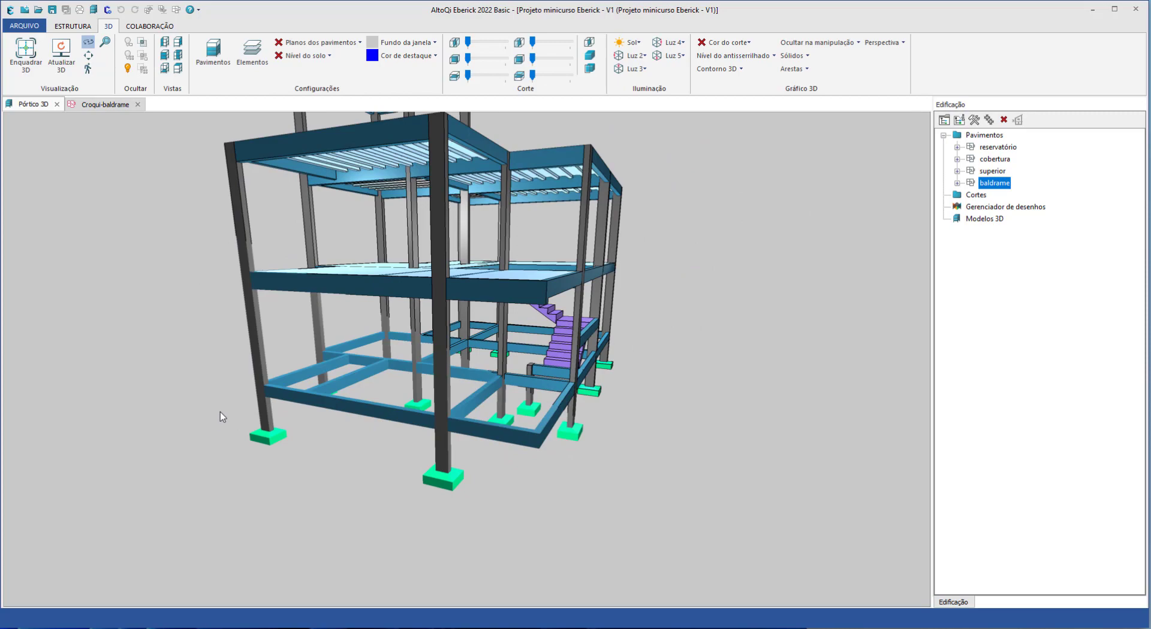
left_click_drag(244, 431, 594, 377)
left_click_drag(248, 413, 336, 465)
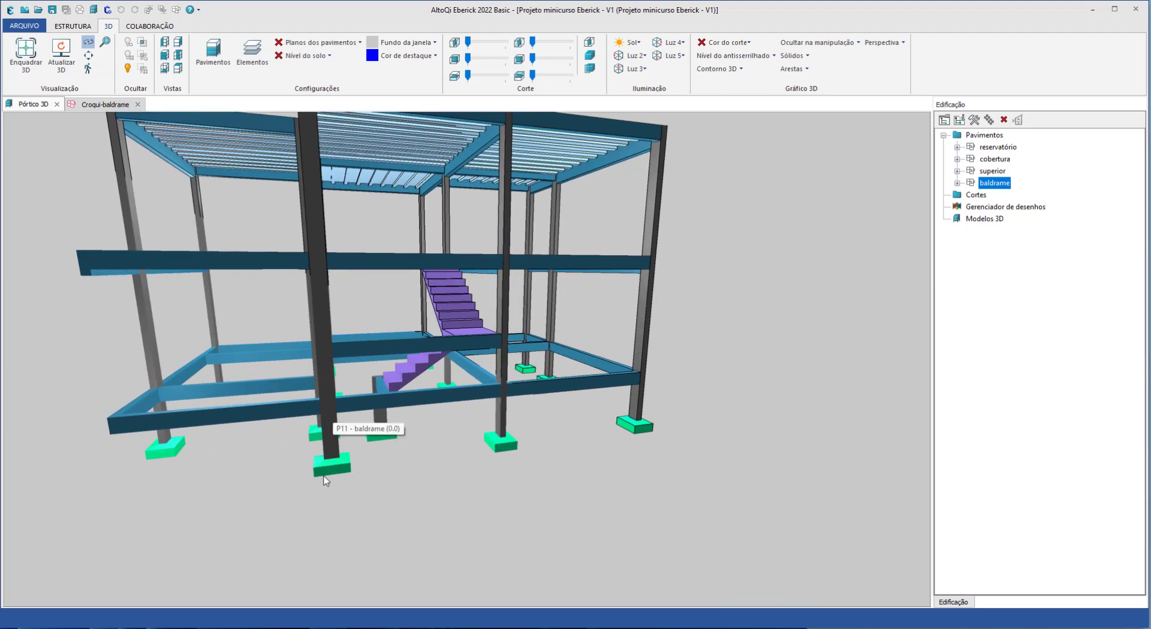
left_click_drag(189, 491, 261, 520)
left_click_drag(324, 363, 484, 448)
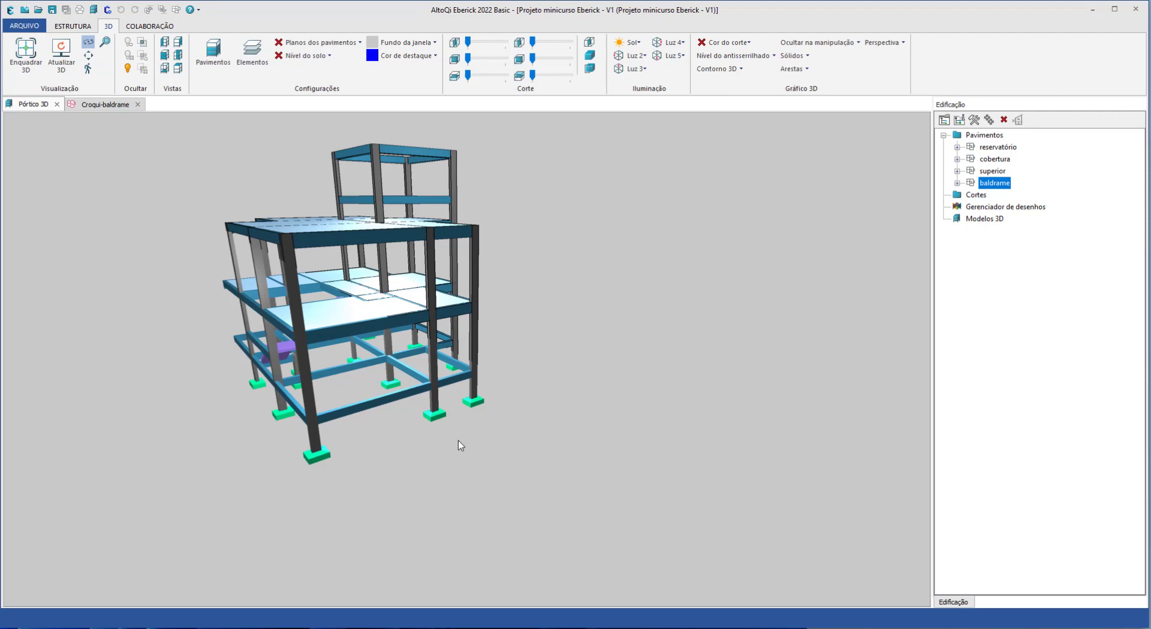
left_click_drag(326, 501, 567, 515)
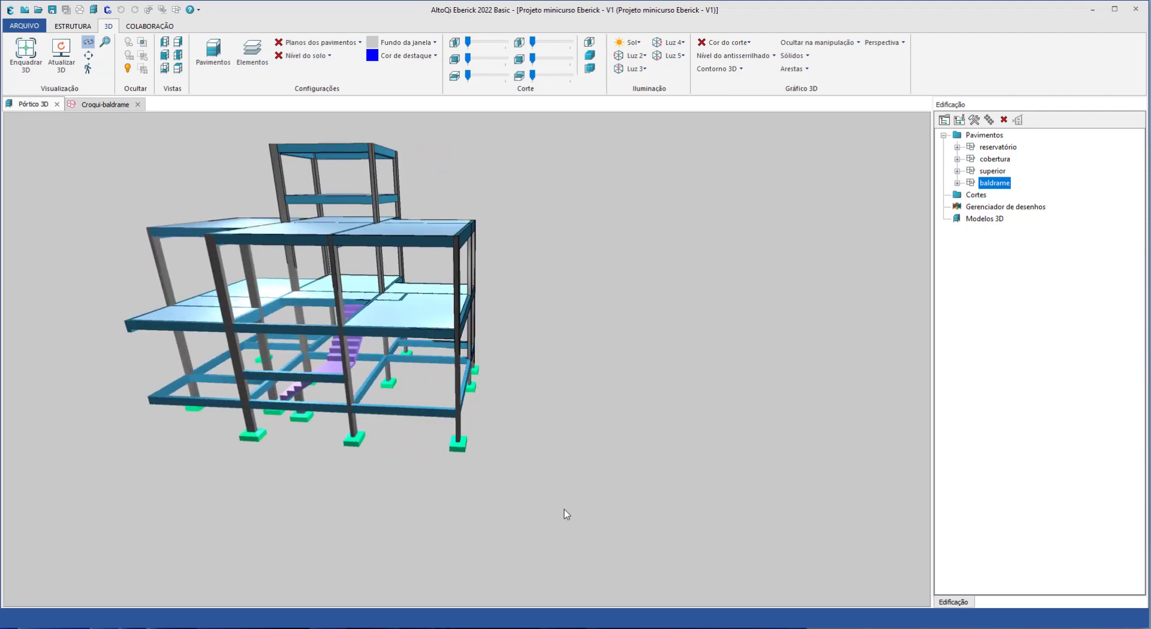
left_click_drag(465, 483, 714, 460)
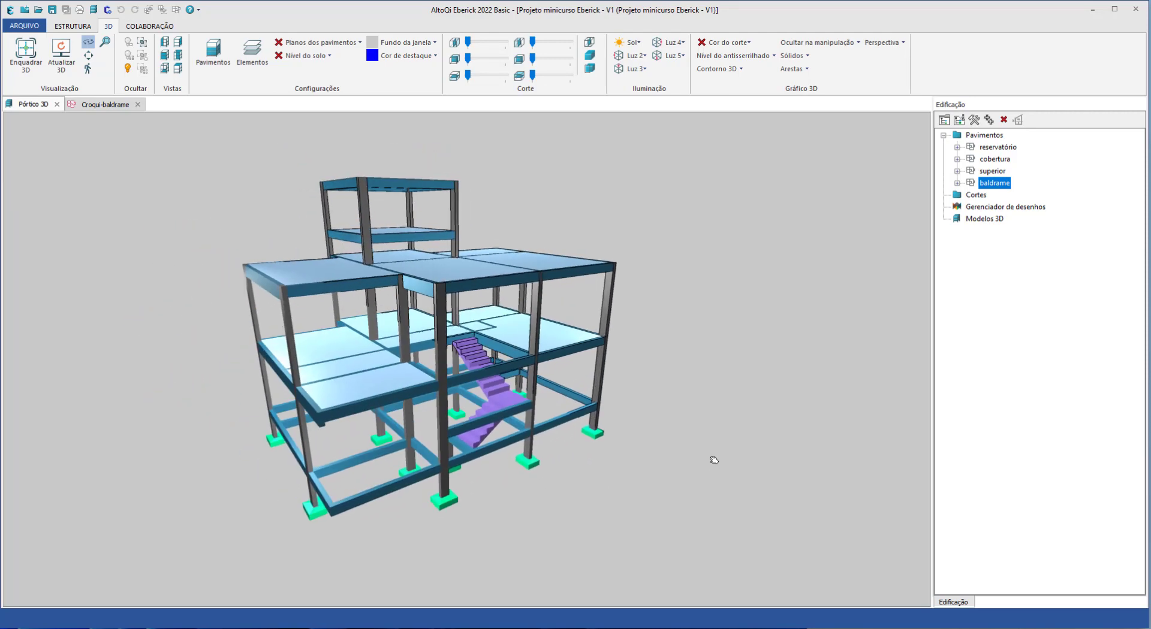
- Open the project's Dimensionamento settings for Blocos and view the register of block piles
left_click(72, 26)
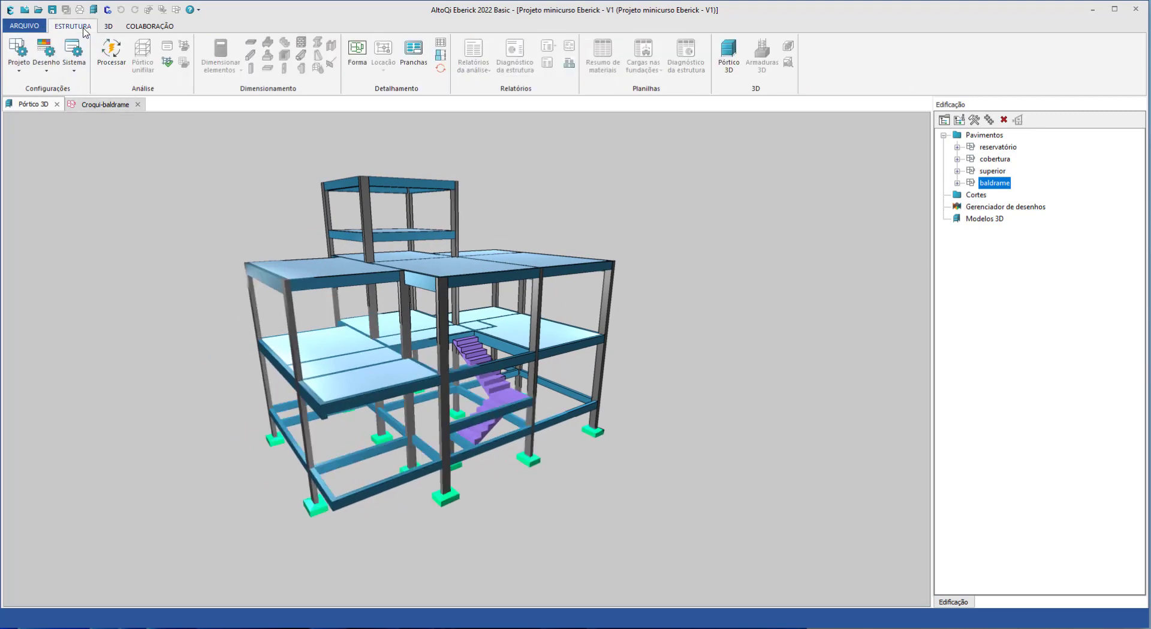
left_click(18, 55)
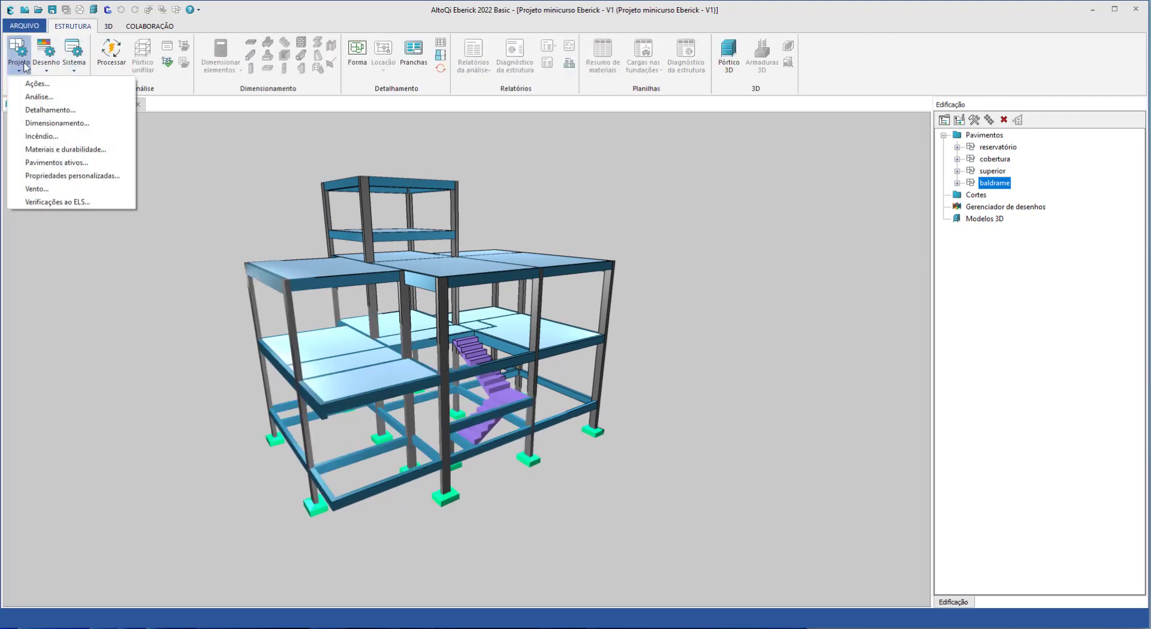
left_click(57, 122)
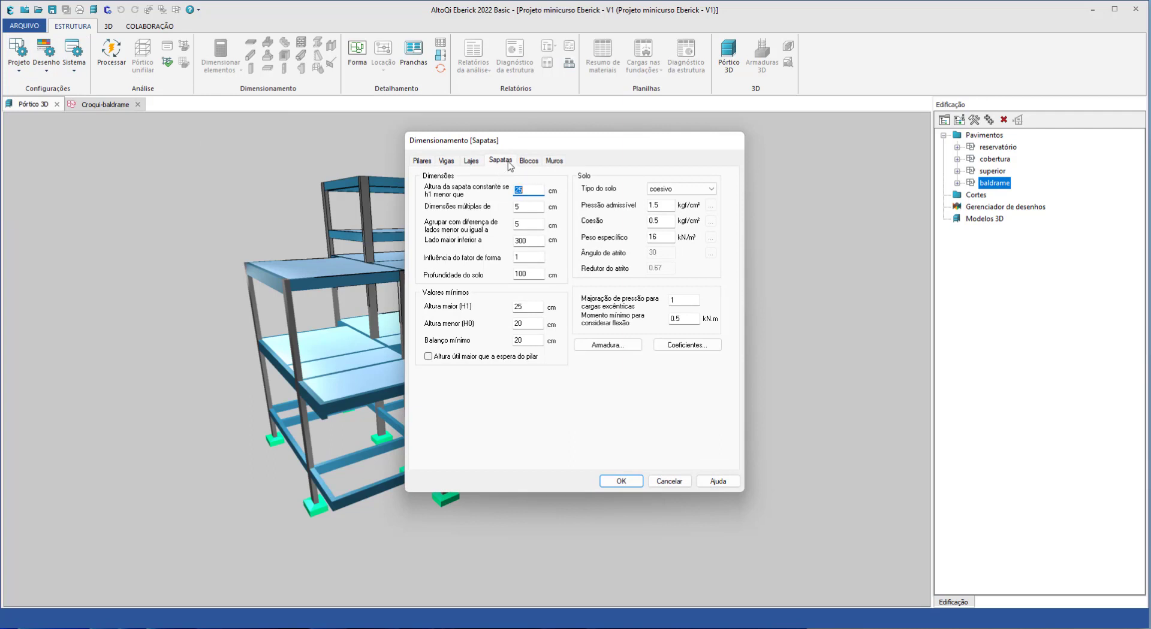
left_click(527, 161)
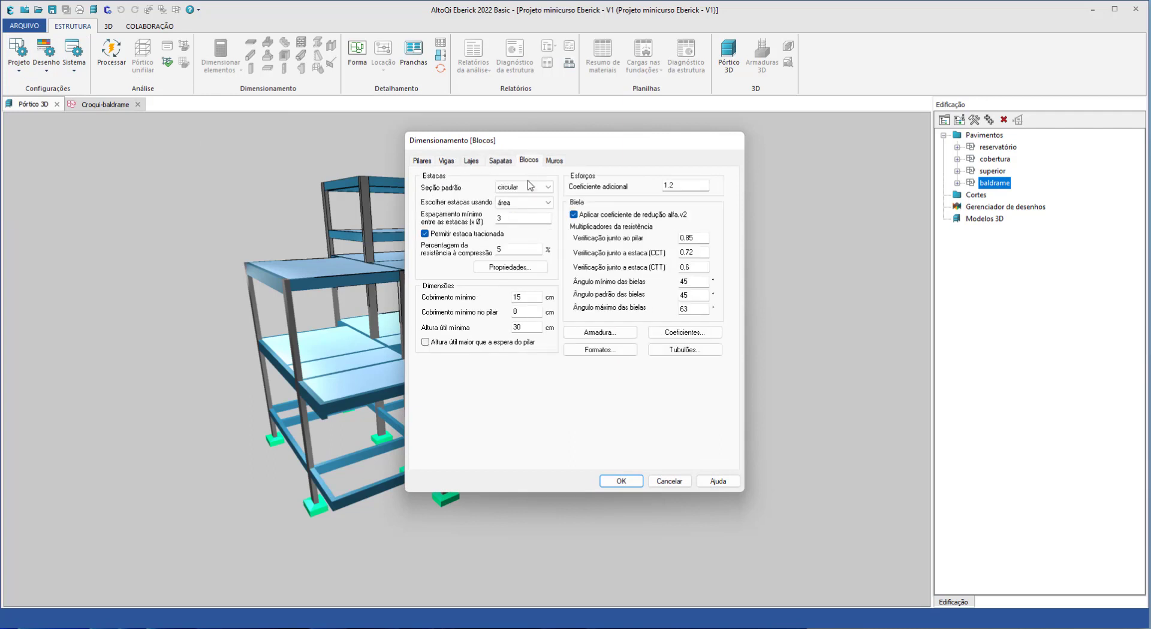
left_click(517, 268)
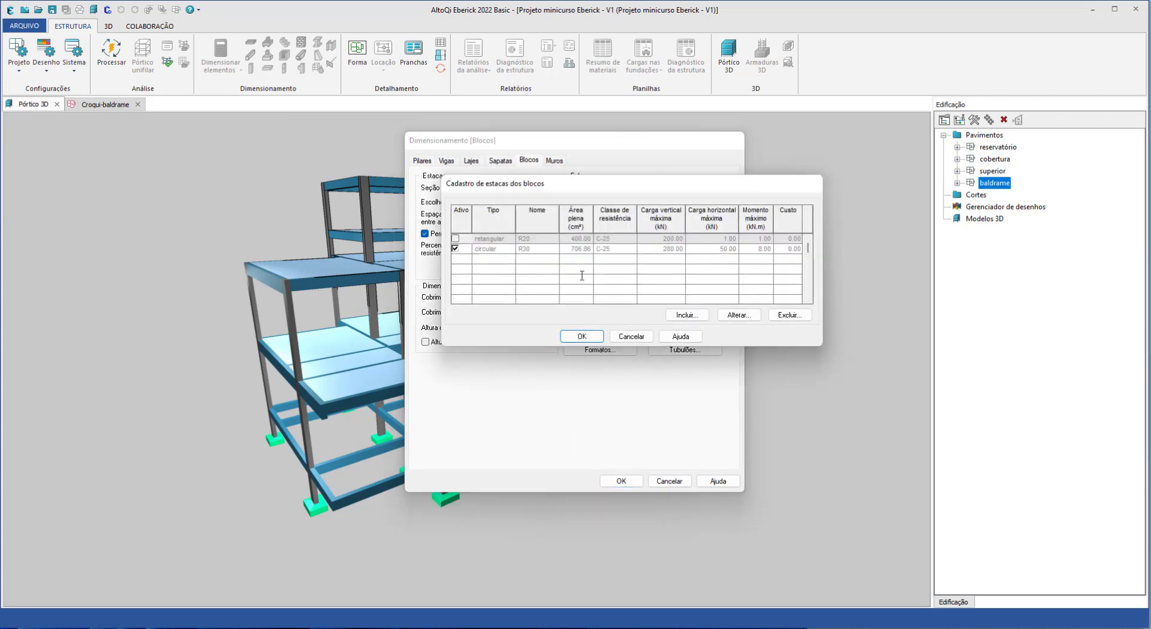
- Examine the strength class, maximum load and moment fields for including a new pile, and cancel without adding it
left_click(692, 316)
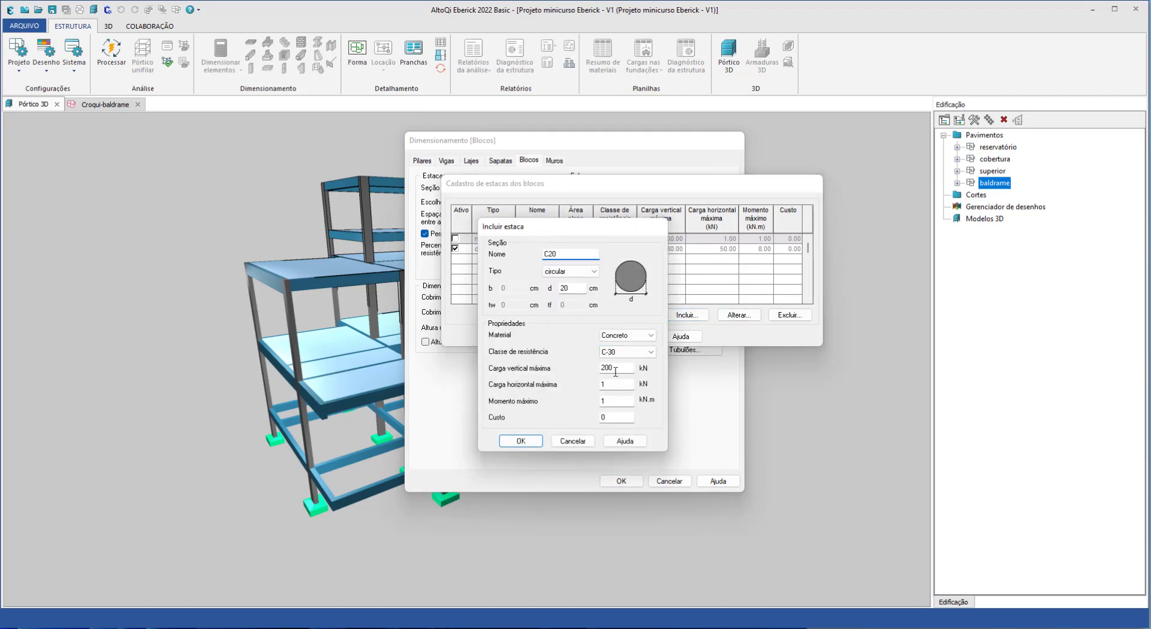
double_click(616, 371)
key("Tab")
key("Tab")
key("shift+Tab")
key("shift+Tab")
key("Tab")
key("Tab")
key("shift+Tab")
key("shift+Tab")
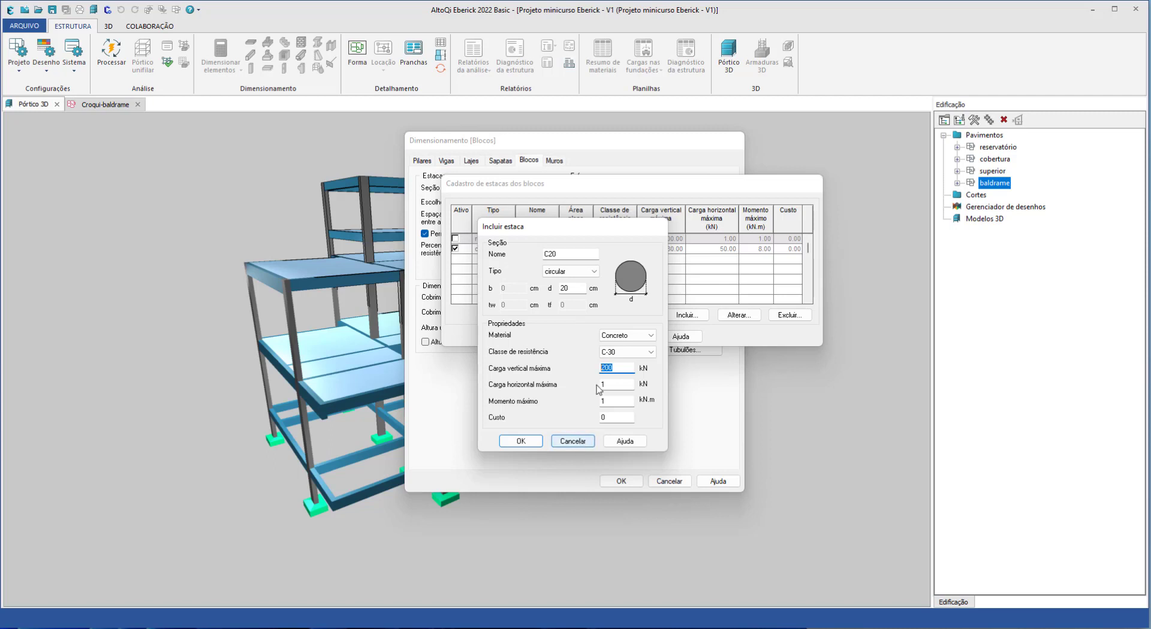
left_click(629, 354)
left_click(631, 355)
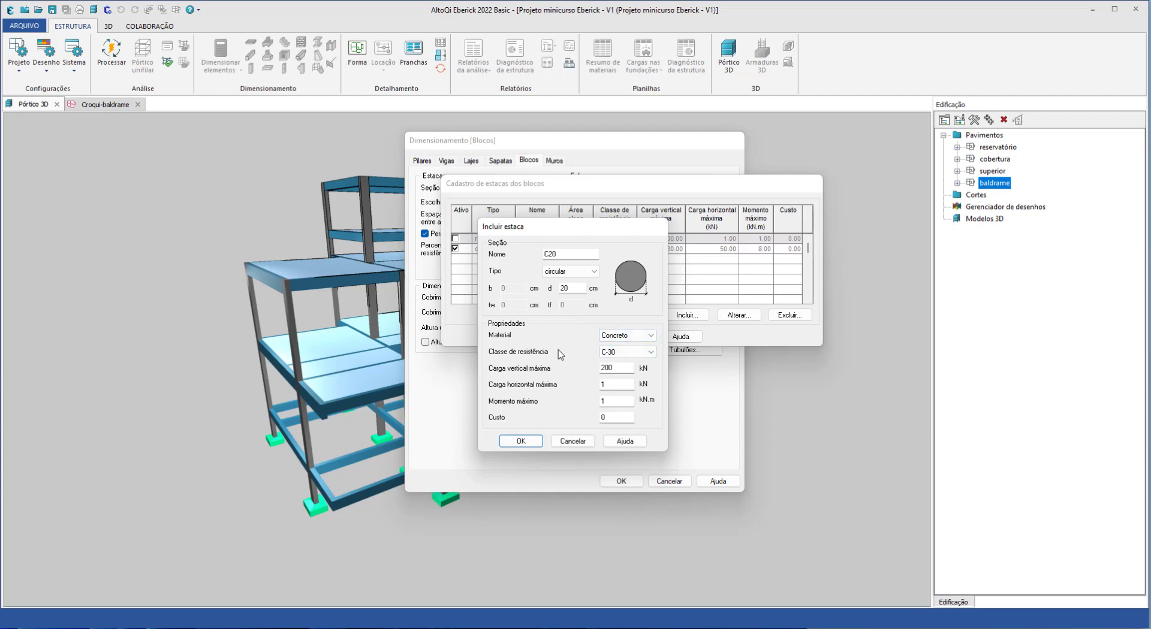
left_click(585, 445)
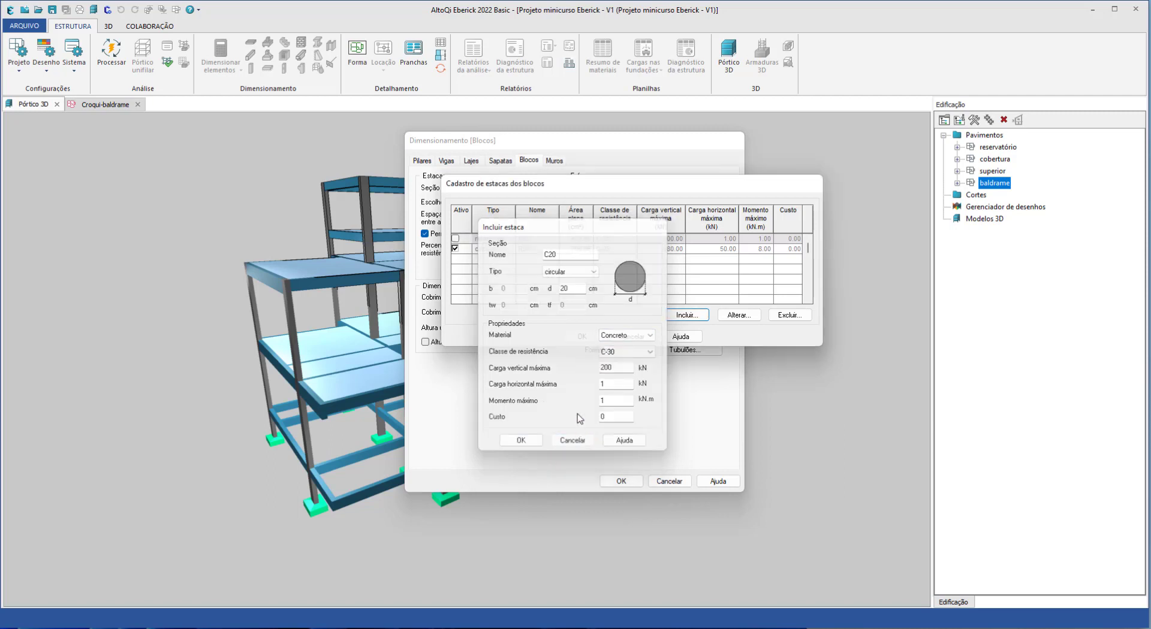
- Review the section type and diameter fields for a new pile, and close the pile register without saving
left_click(686, 315)
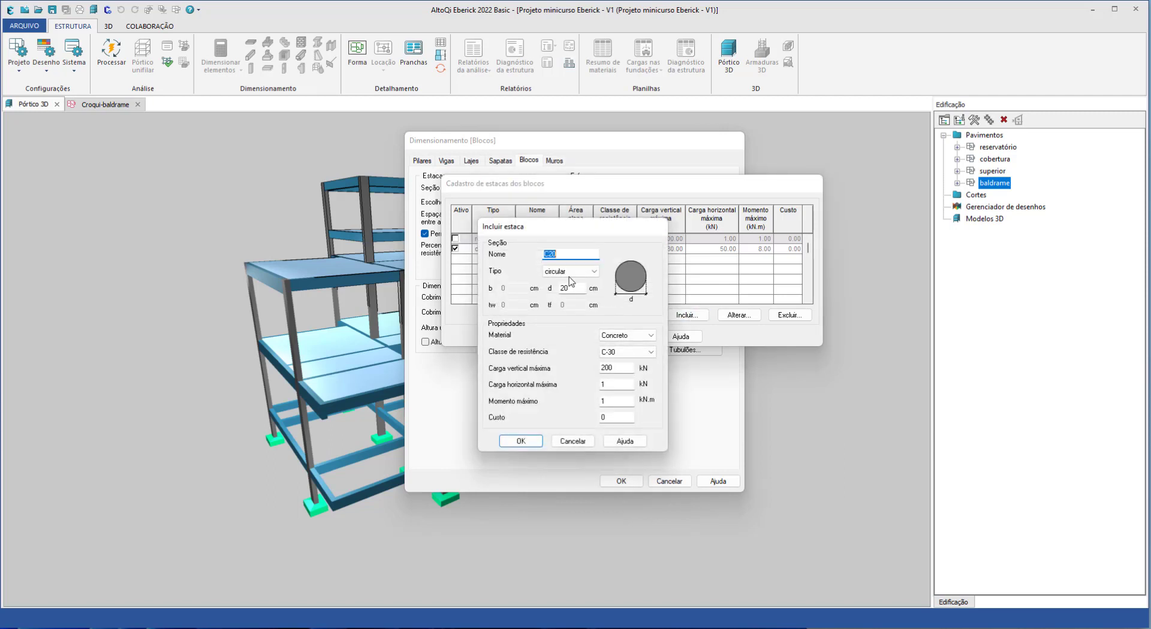
key("Tab")
key("Tab")
left_click(572, 272)
left_click(572, 290)
left_click(572, 441)
left_click(631, 337)
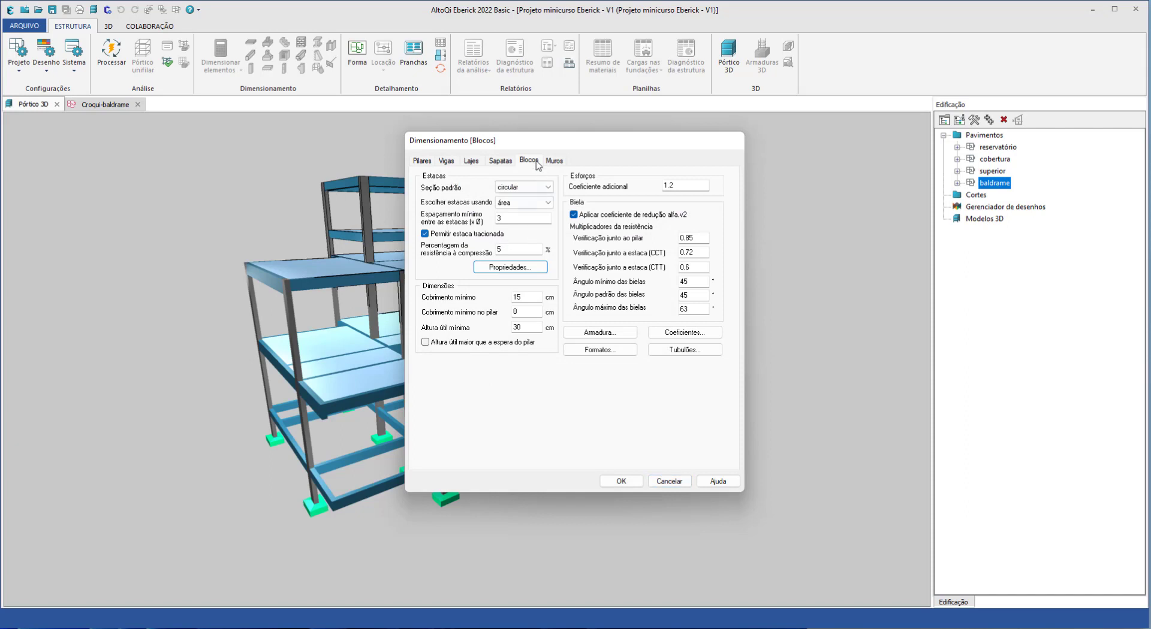
- Open the Sapatas dimensioning settings and review the cohesive soil's type, allowable pressure, cohesion and specific weight fields
left_click(504, 161)
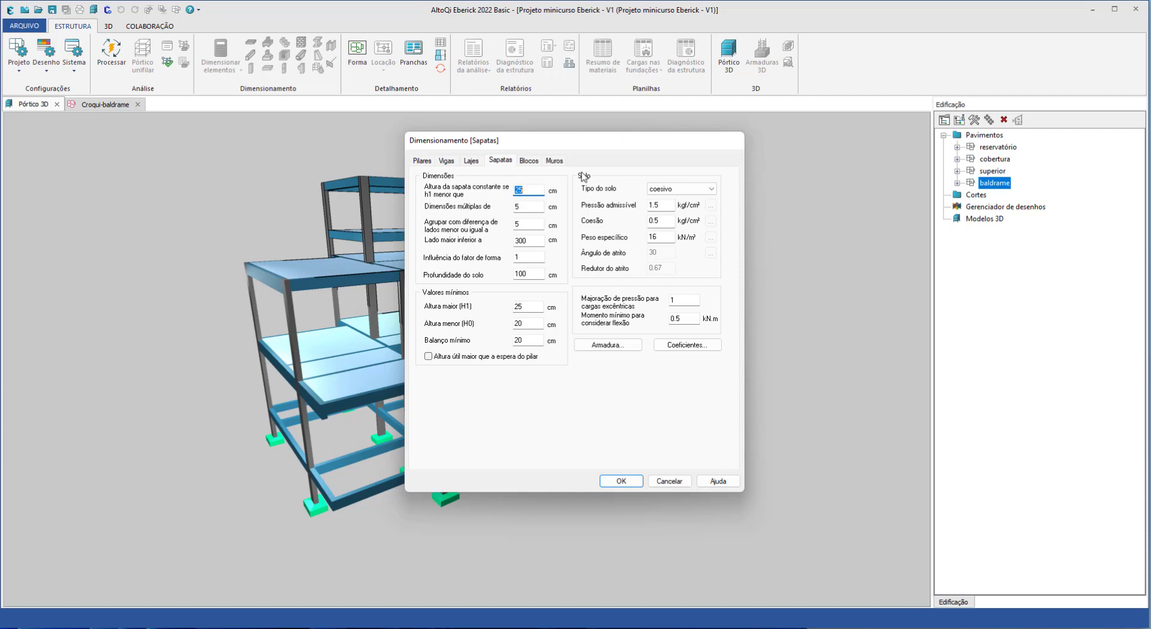
left_click(672, 189)
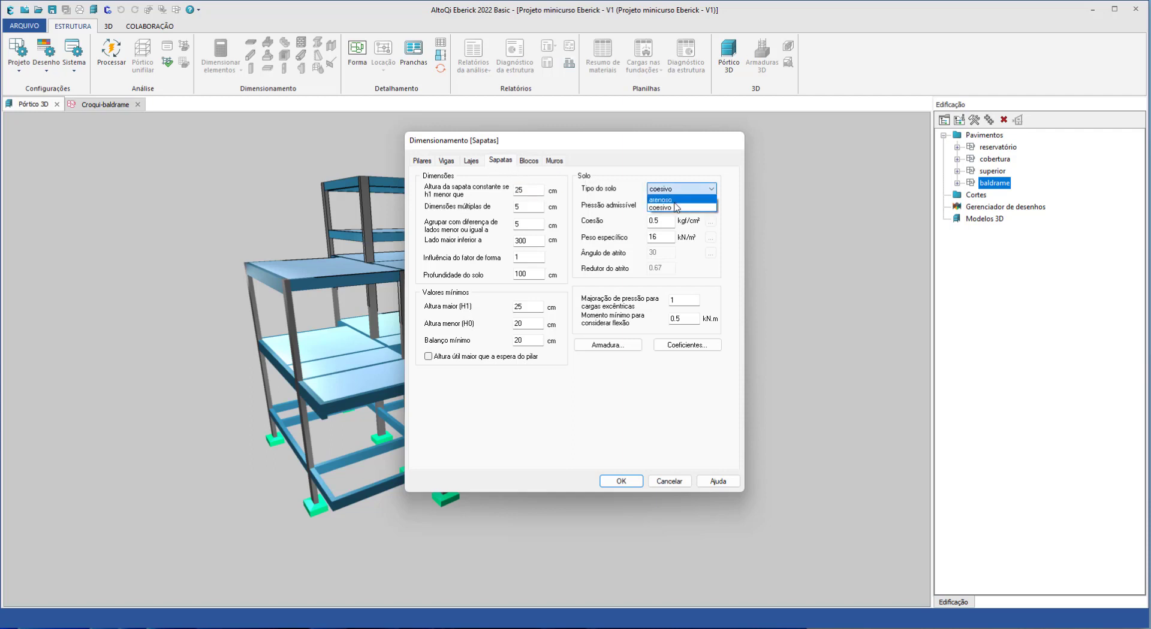
left_click(675, 208)
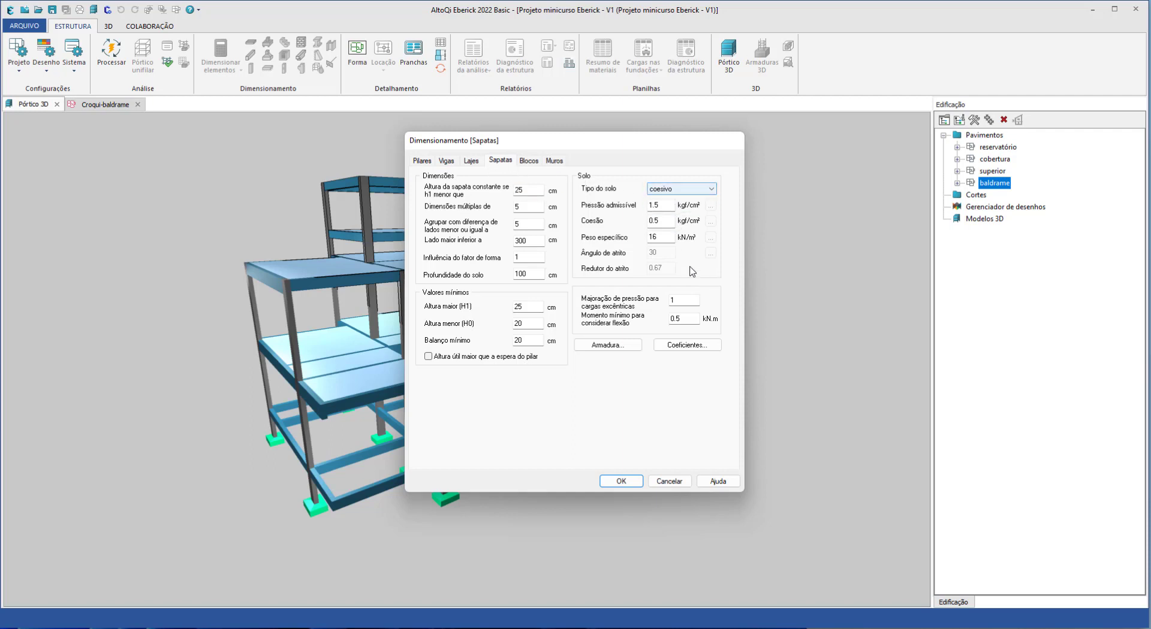
double_click(663, 203)
key("Tab")
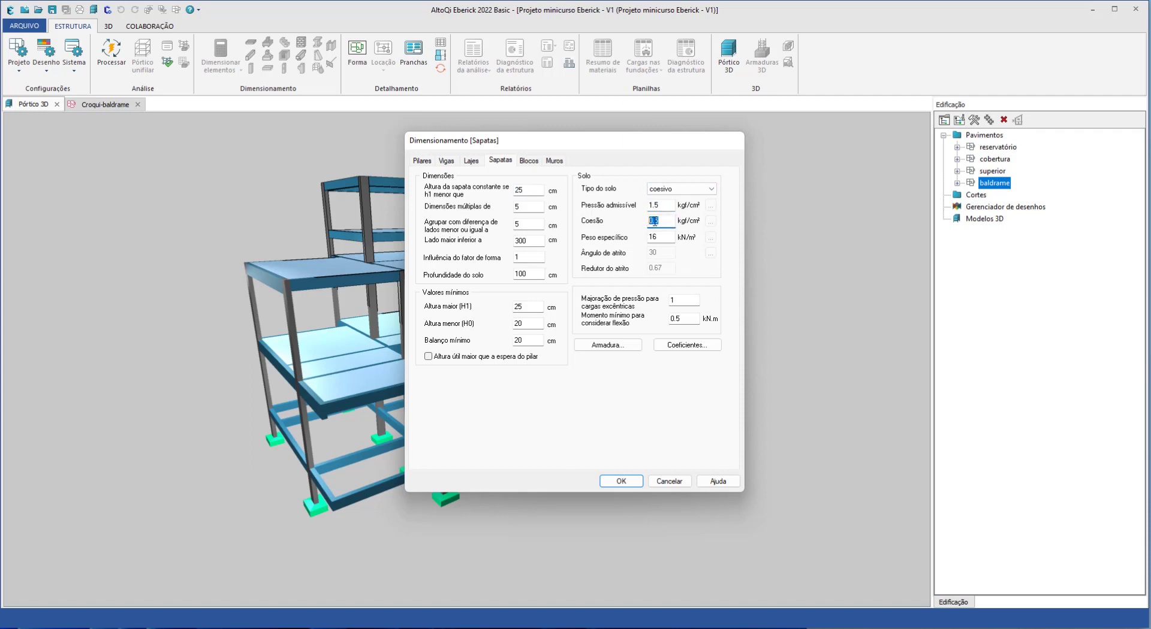
key("Tab")
- Set the footing soil type to arenoso and review its specific weight and friction angle fields
left_click(682, 189)
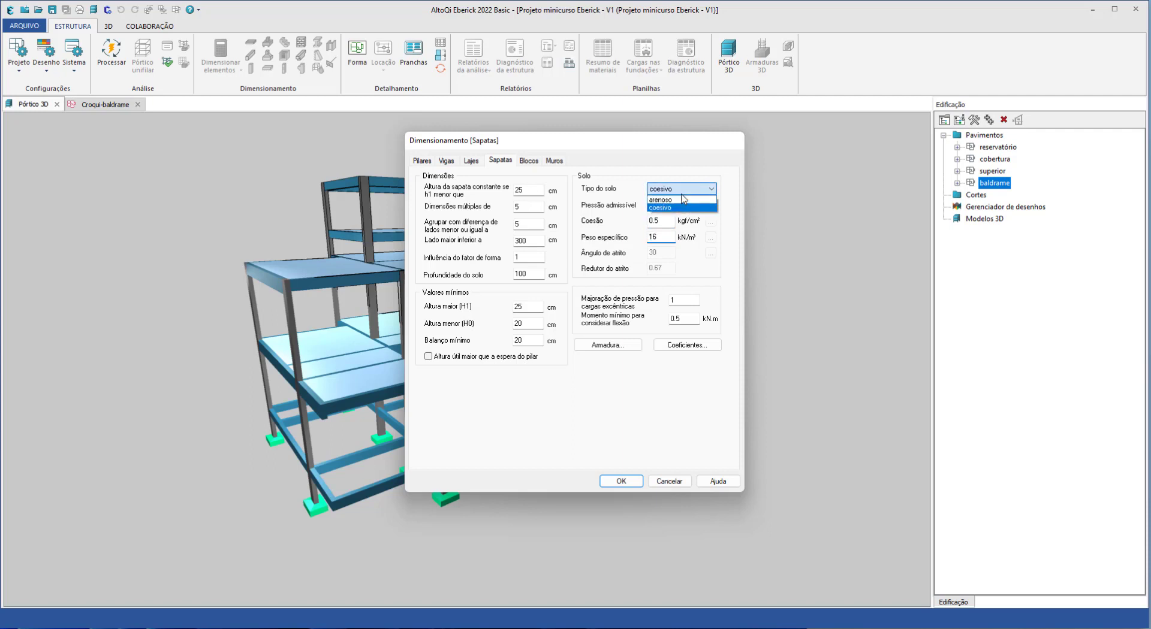
left_click(662, 200)
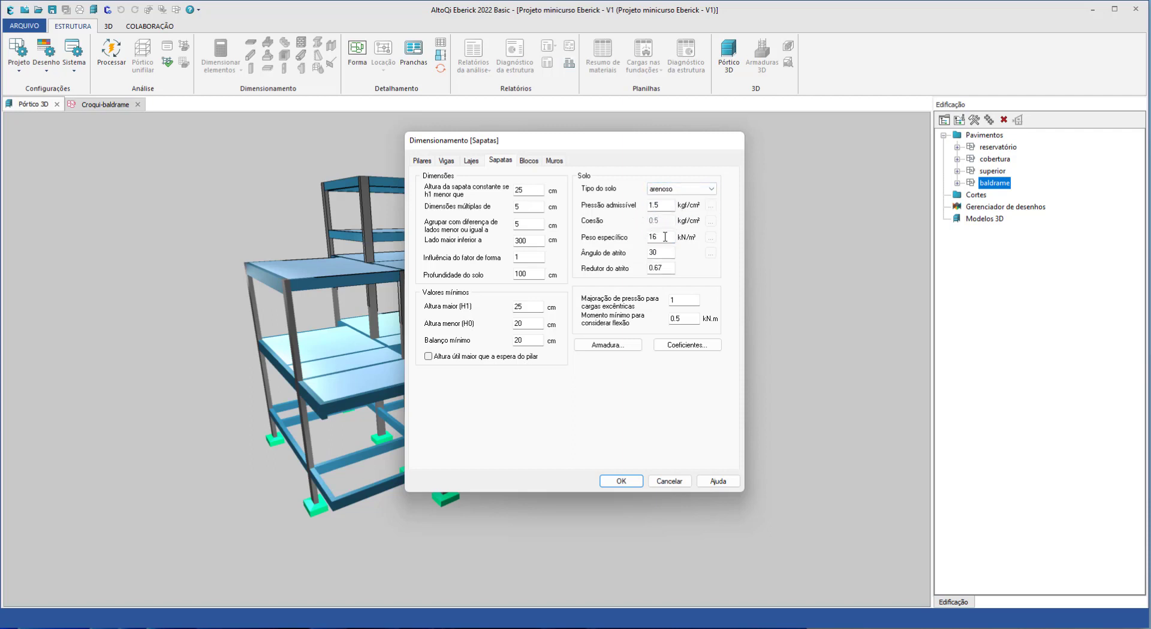
double_click(652, 239)
double_click(660, 253)
- Switch to the image viewer and examine the Laudo SPT borehole report together with the footing's pressure bulb sketch
key("alt+Tab")
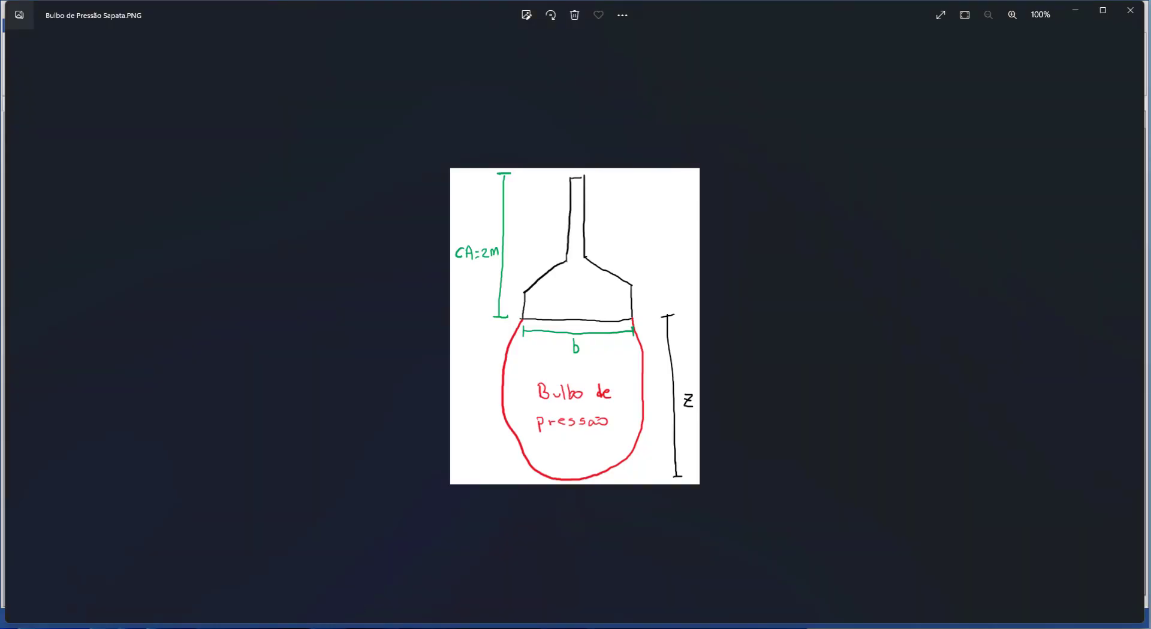
mouse_move(581, 593)
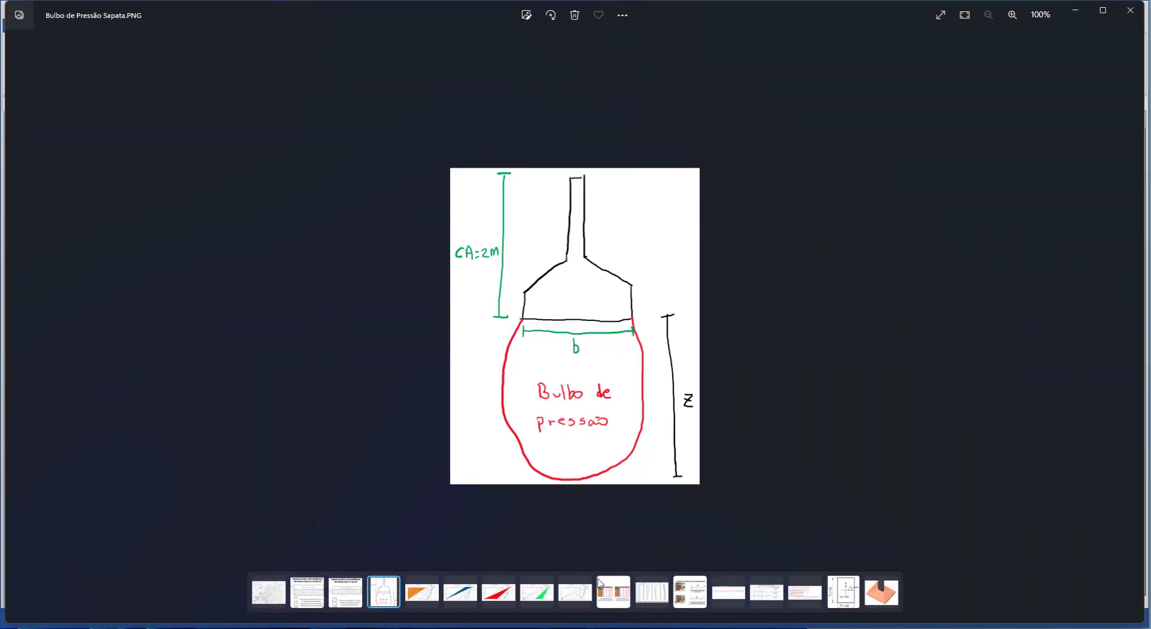
key("alt+Tab")
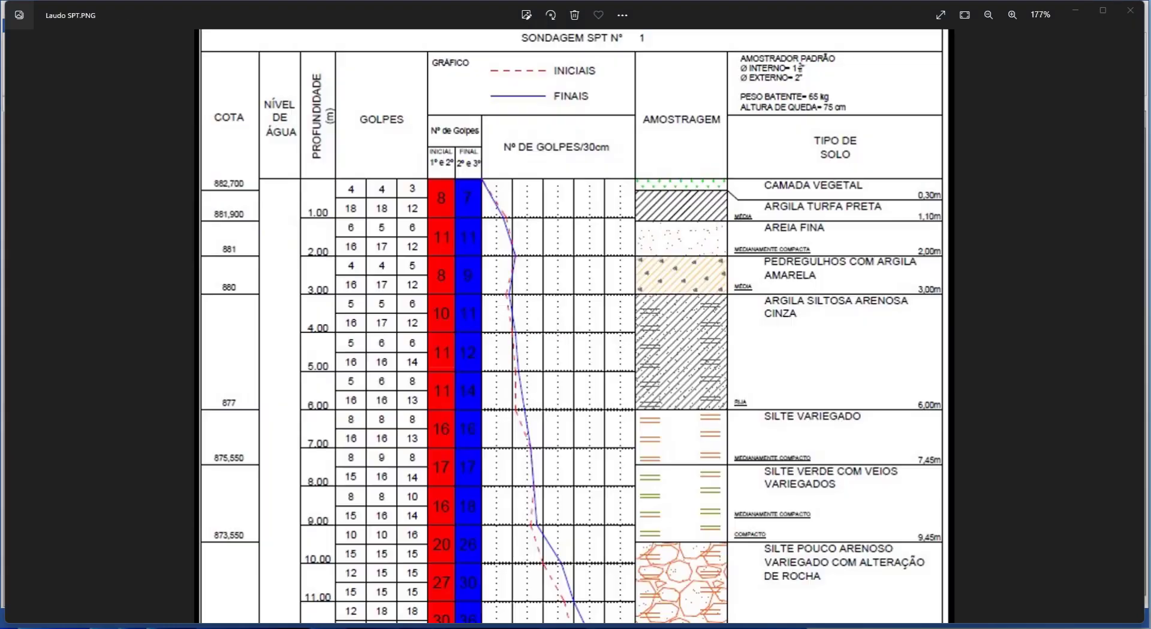
left_click_drag(531, 206, 543, 155)
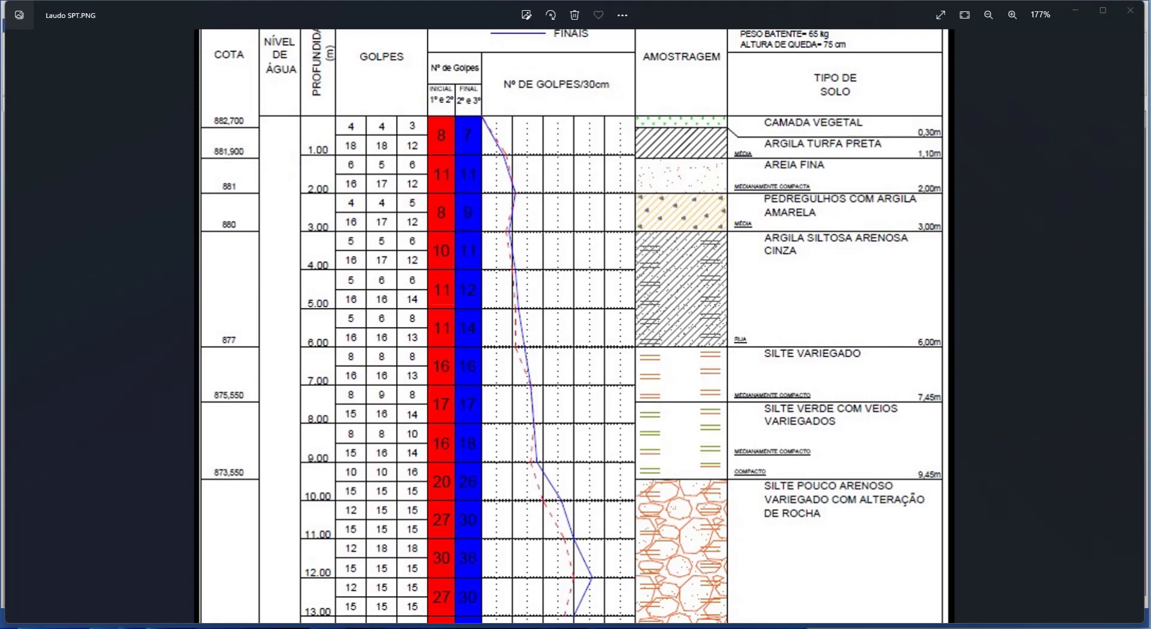
left_click(303, 623)
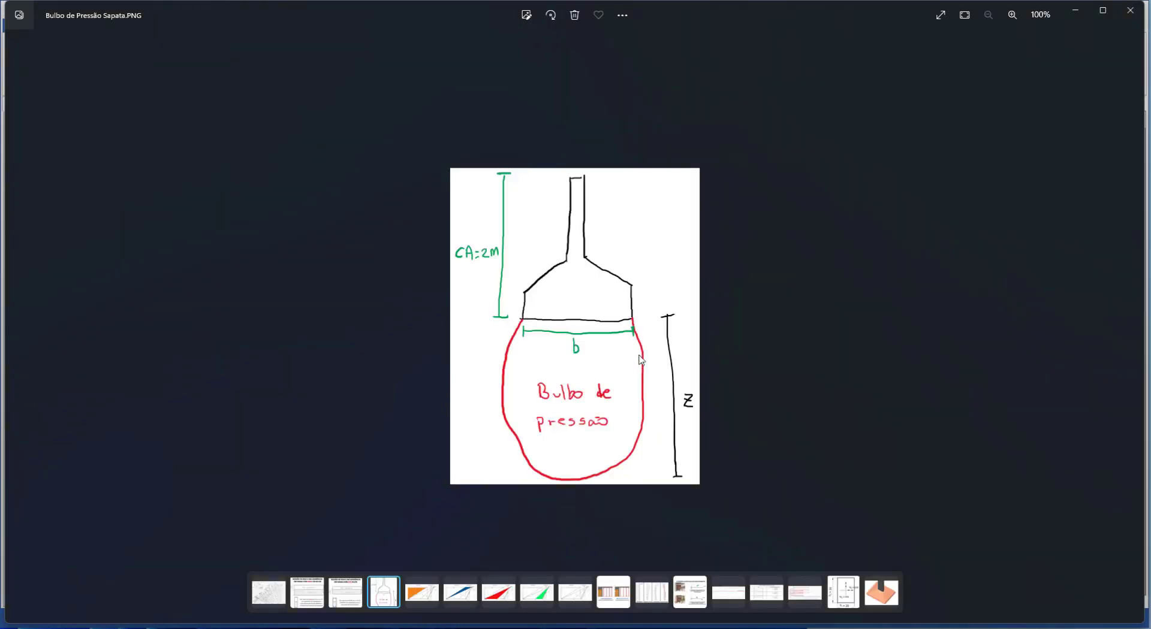
scroll(640, 360, "up", 3)
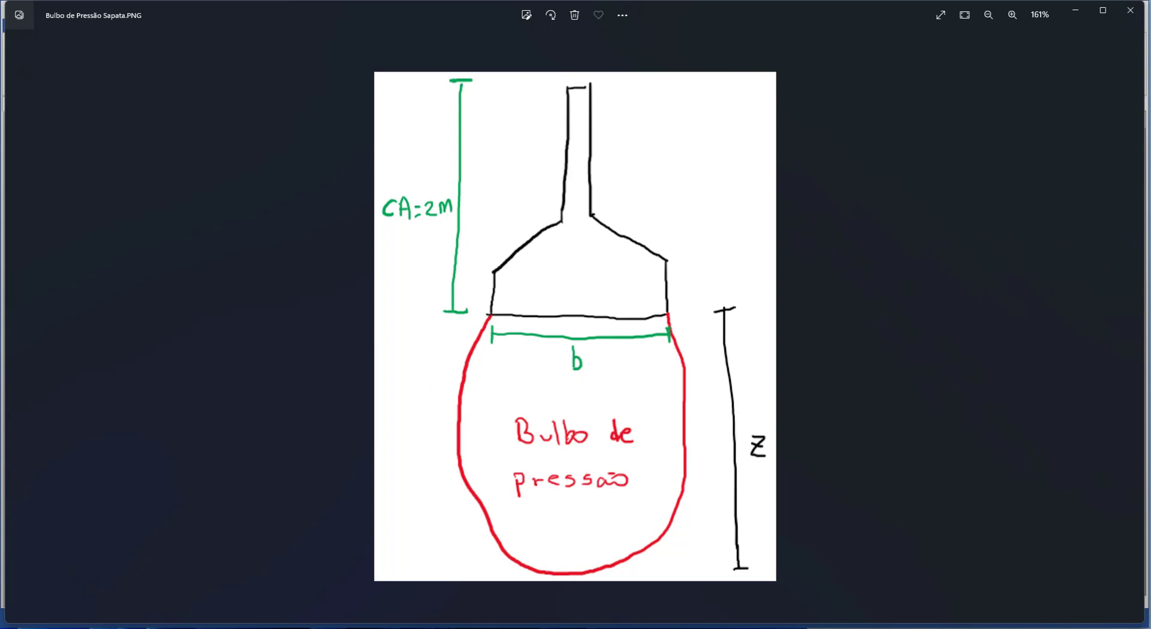
key("alt+Tab")
left_click(389, 523)
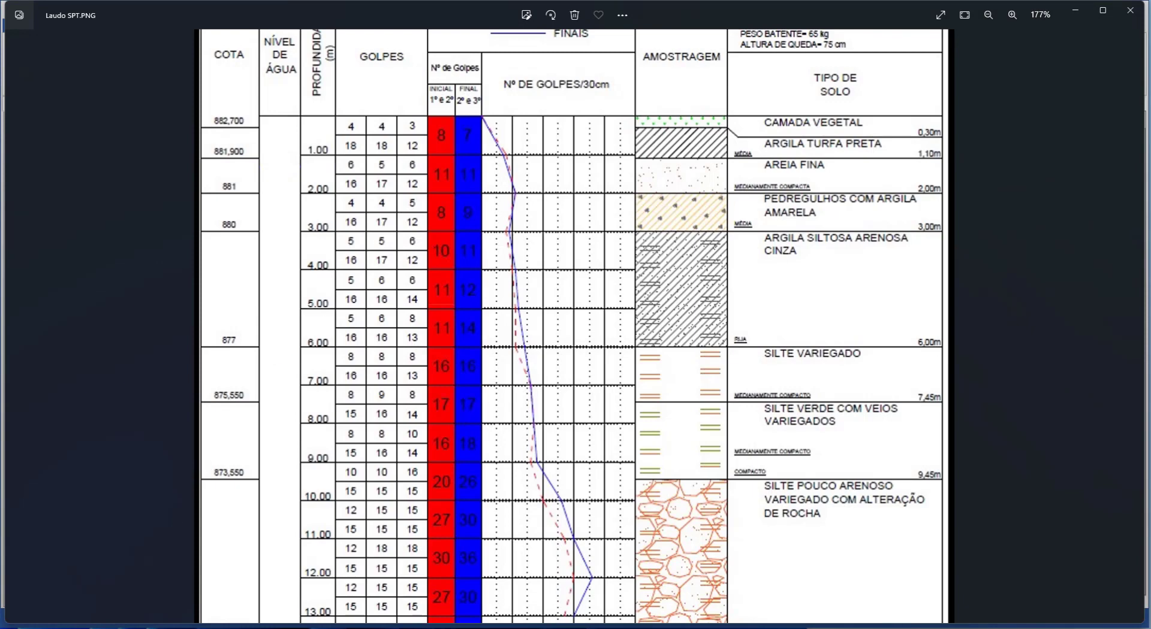
- Switch to the Mathcad worksheet Pré-dimensionamento de Sapatas and shift the kgf/cm² unit farther from the σa value
left_click(51, 628)
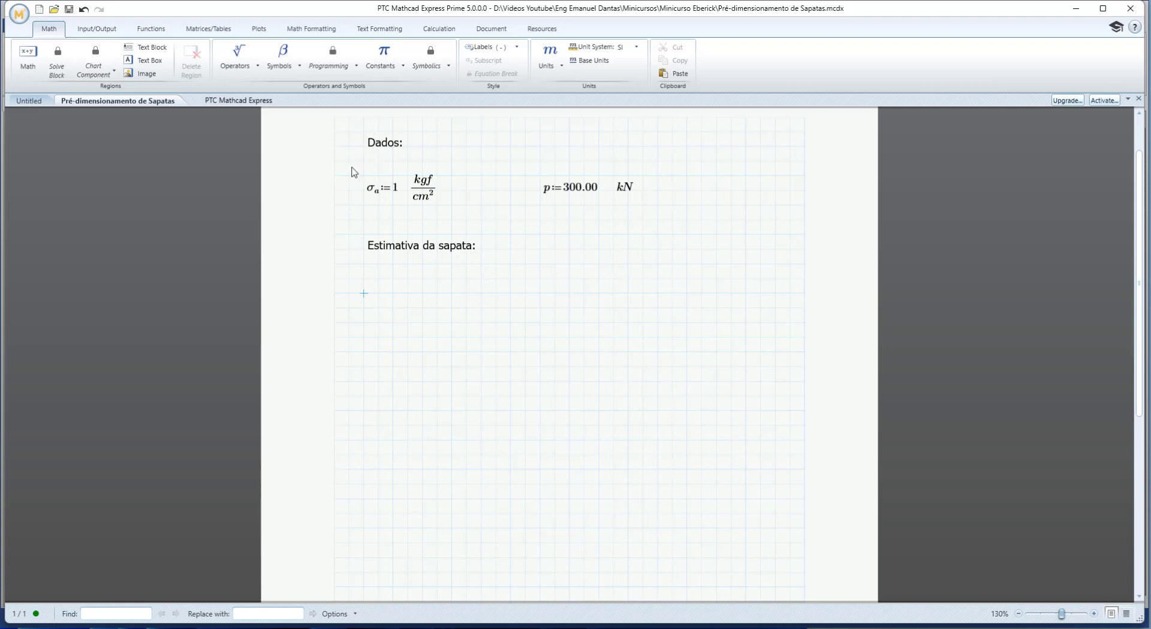
left_click_drag(454, 210, 463, 189)
left_click(483, 195)
left_click(421, 198)
left_click(478, 196)
left_click(496, 190)
left_click_drag(510, 159, 691, 197)
left_click(688, 193)
left_click(364, 294)
left_click_drag(525, 174, 662, 210)
- Under "Estimativa da sapata:", define and evaluate the footing area A := p·100/σa, with the unit cm² beside it
left_click(360, 293)
type("A:=")
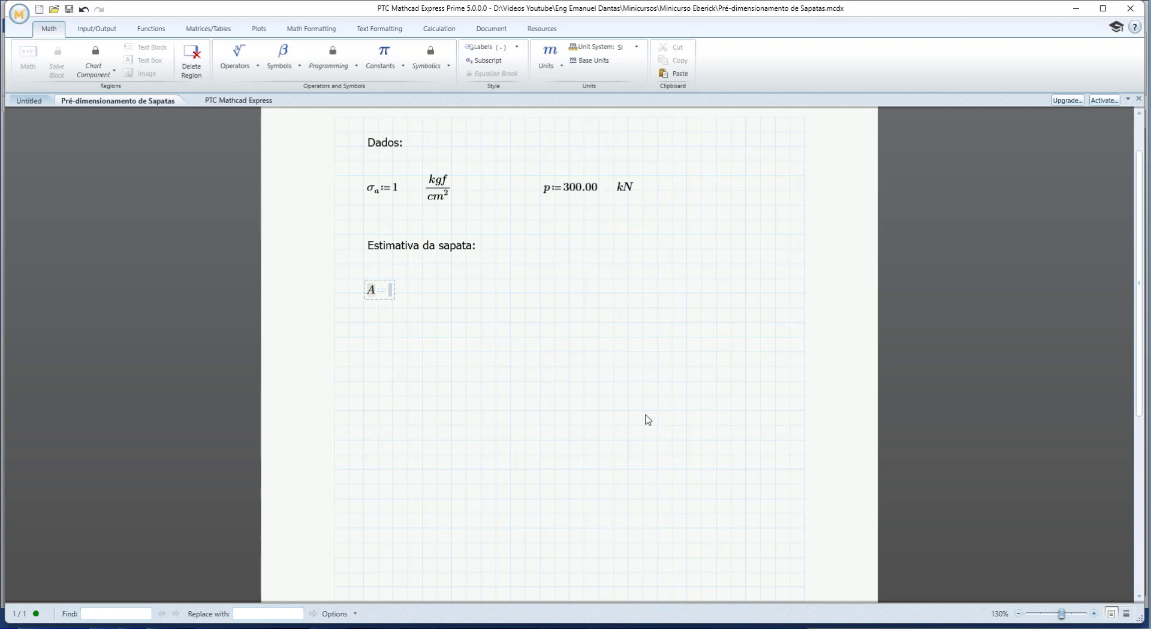
type("p*100")
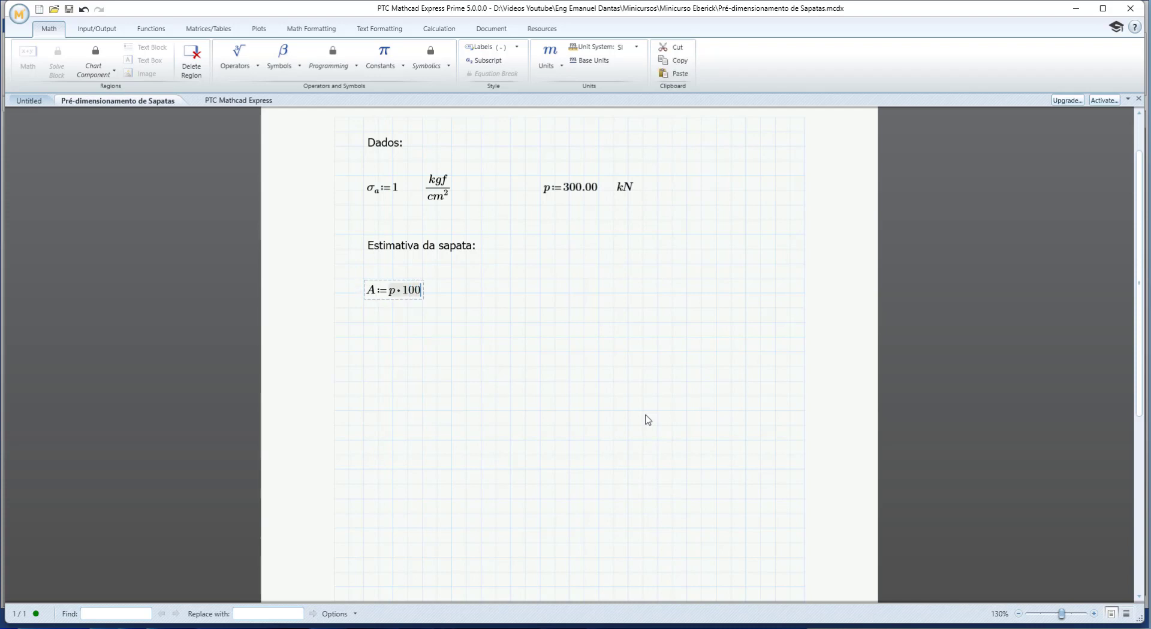
type("/")
left_click(382, 207)
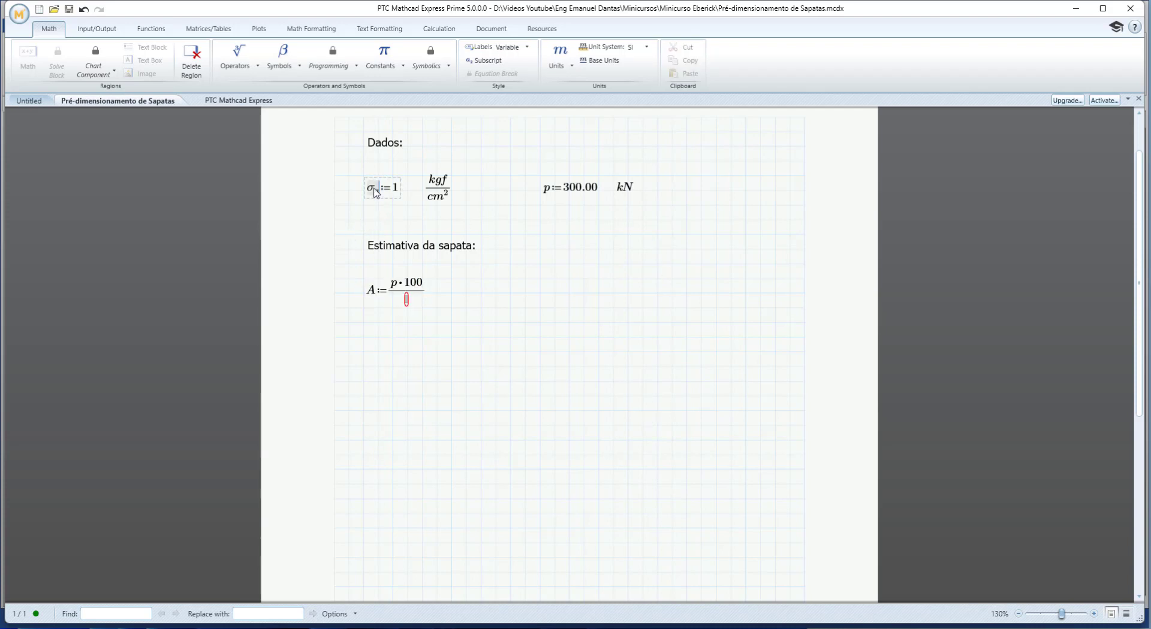
left_click(380, 339)
left_click(407, 300)
type("s")
key("ctrl+g")
type(".a")
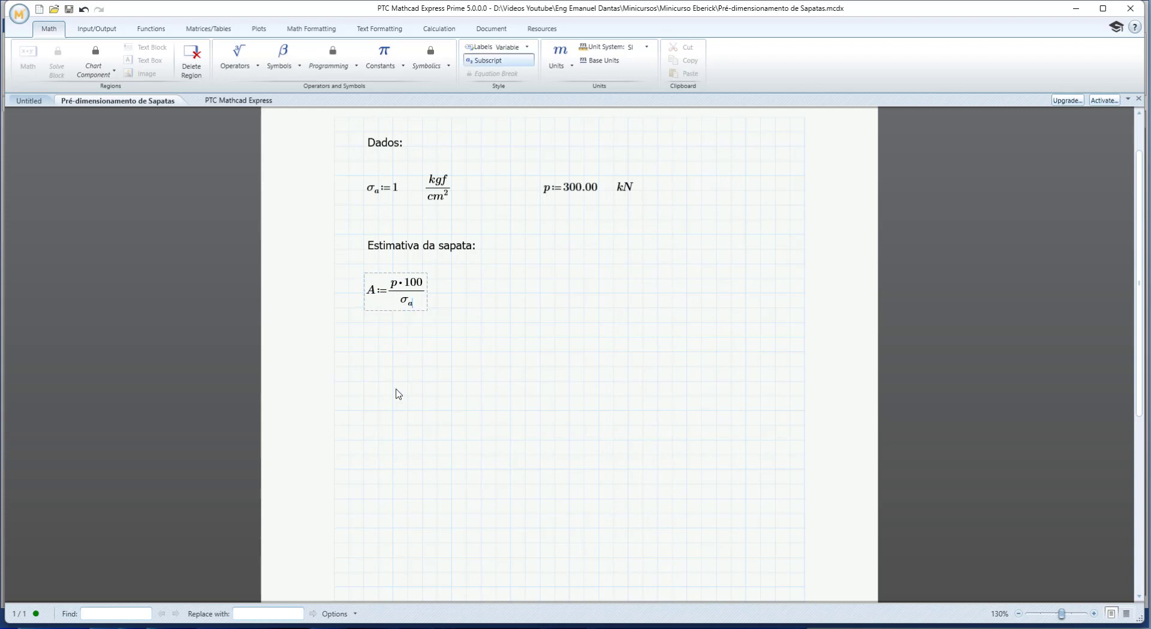
type("=30000")
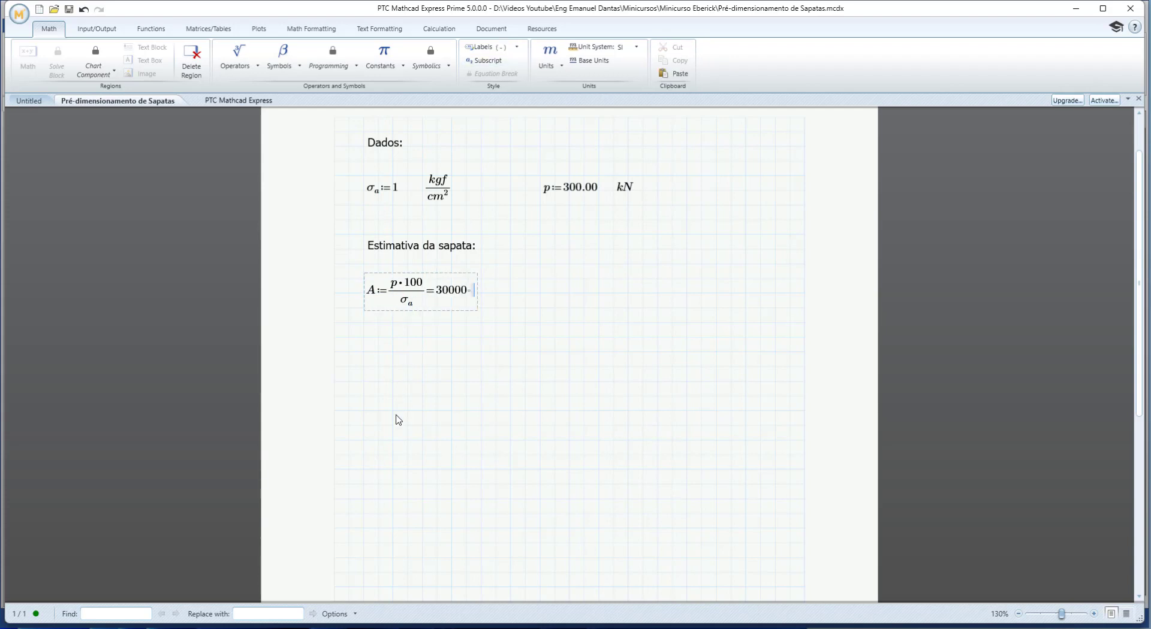
type("cm^2")
- Below the area formula, define and evaluate the footing side b := √A, with the unit cm beside it
left_click(363, 352)
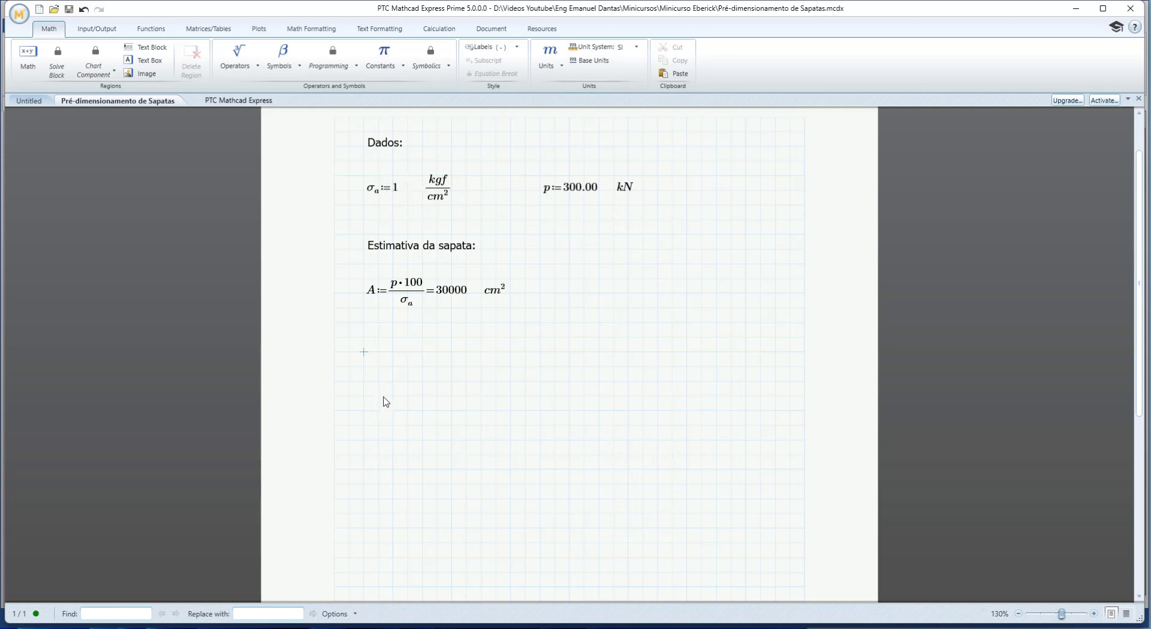
type("b:=")
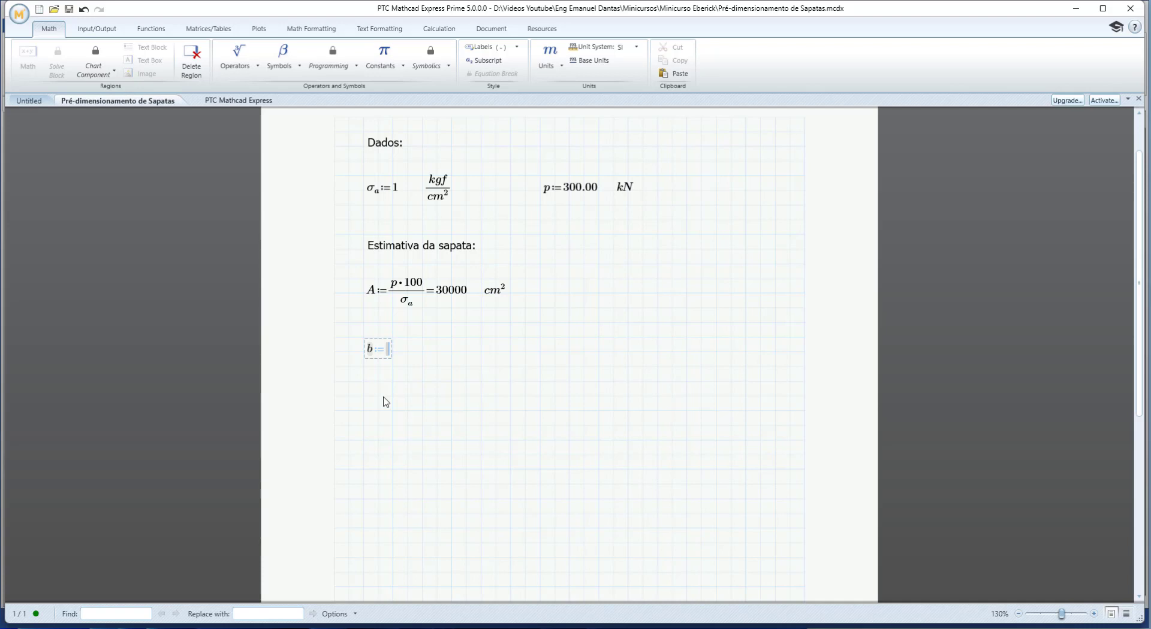
key("backslash")
type("A=173.205")
key("Return")
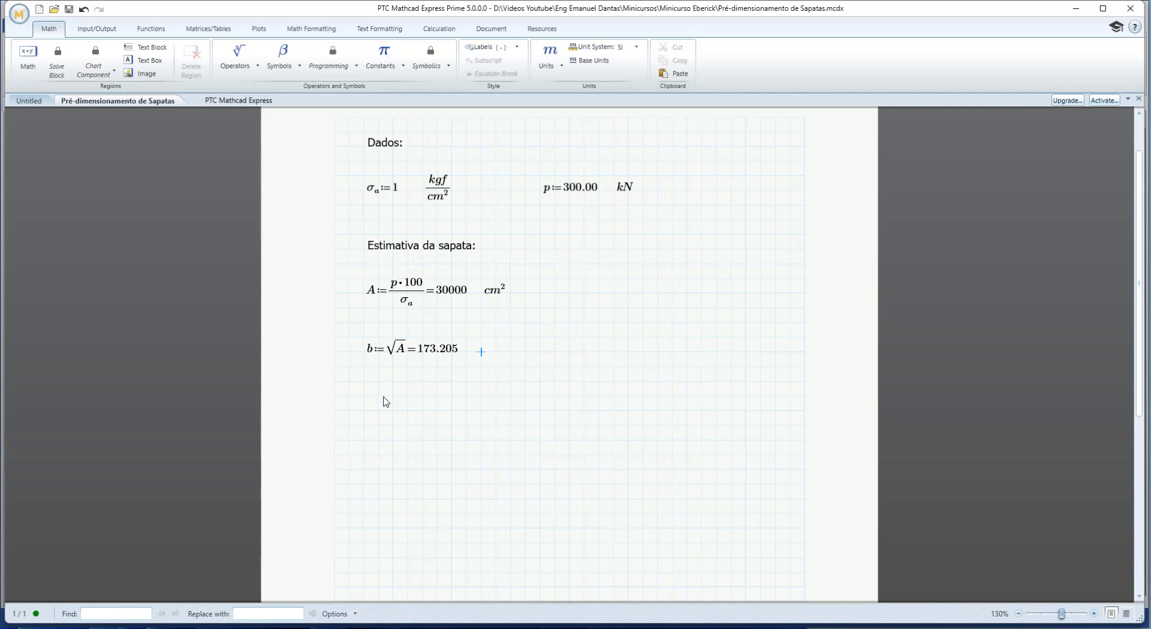
type("cm")
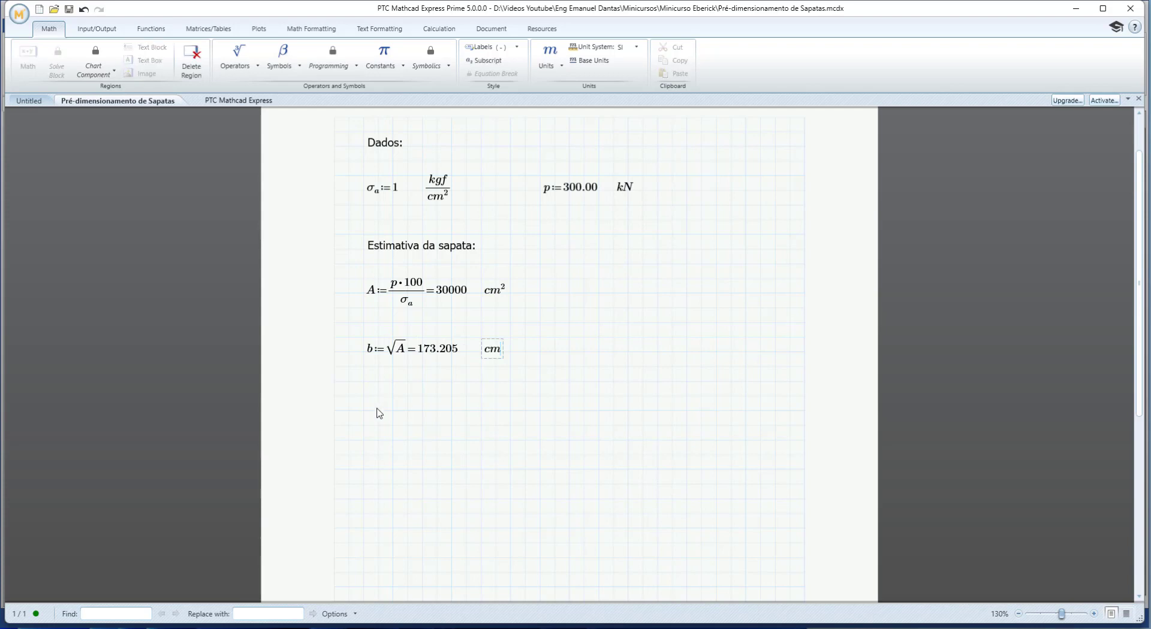
- Add the text heading "Zona de plastificação:" below the footing side calculation
left_click(364, 413)
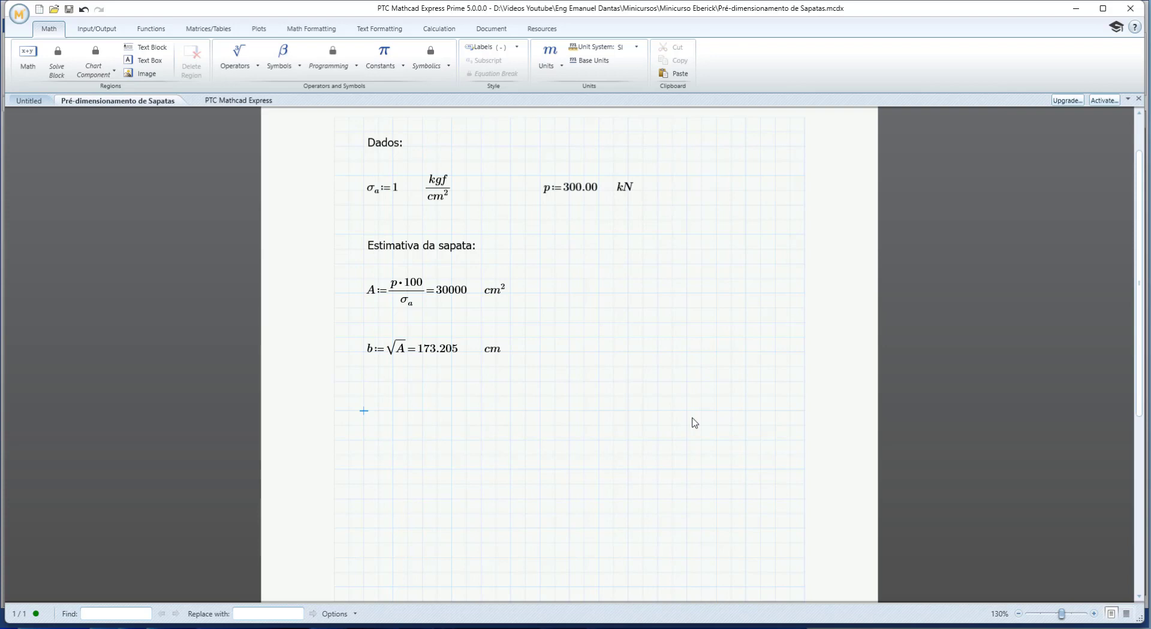
key("ctrl+t")
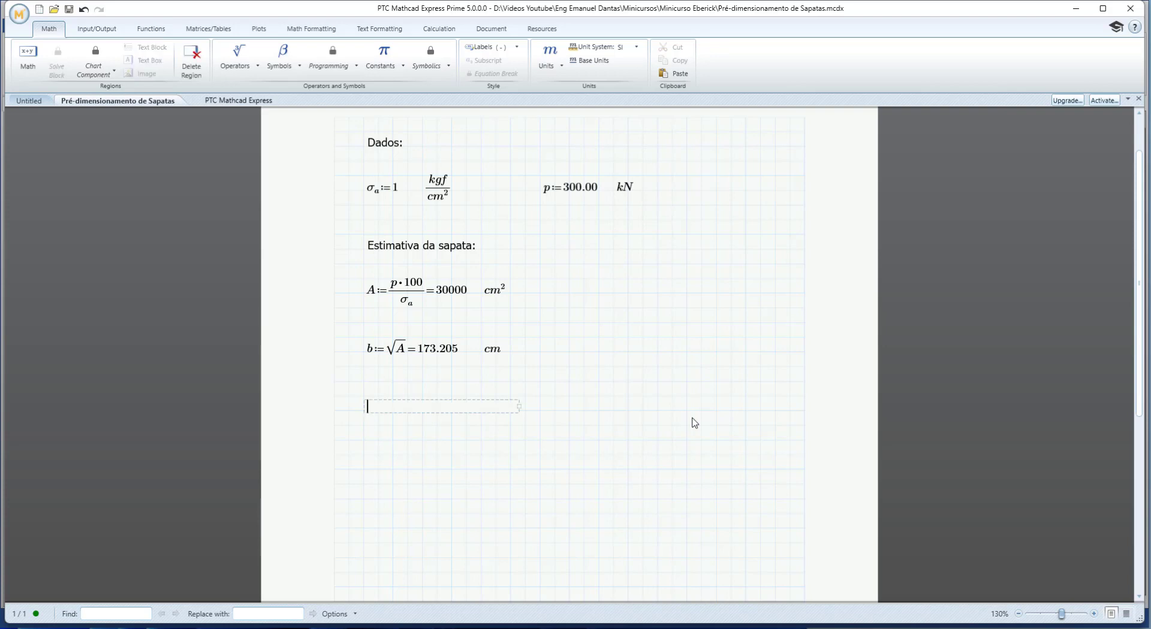
type("Zona de plasti")
type("ficação:")
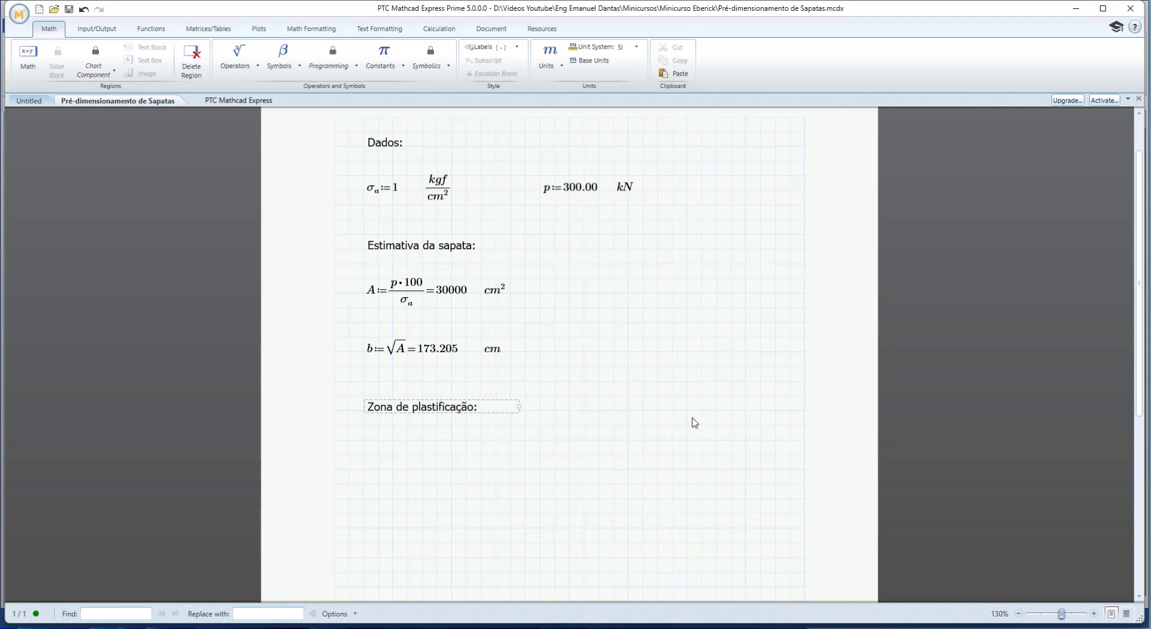
- Extend the plastification heading so it reads "Zona de plastificação - bulbo de pressão:"
left_click(364, 455)
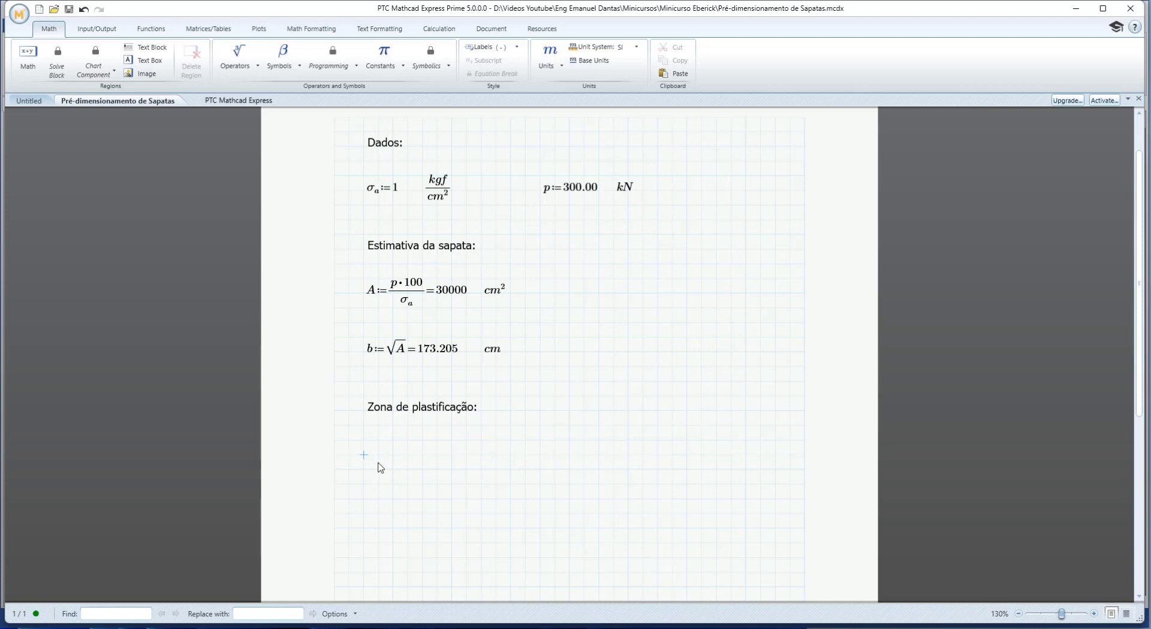
scroll(439, 391, "down", 3)
left_click(451, 292)
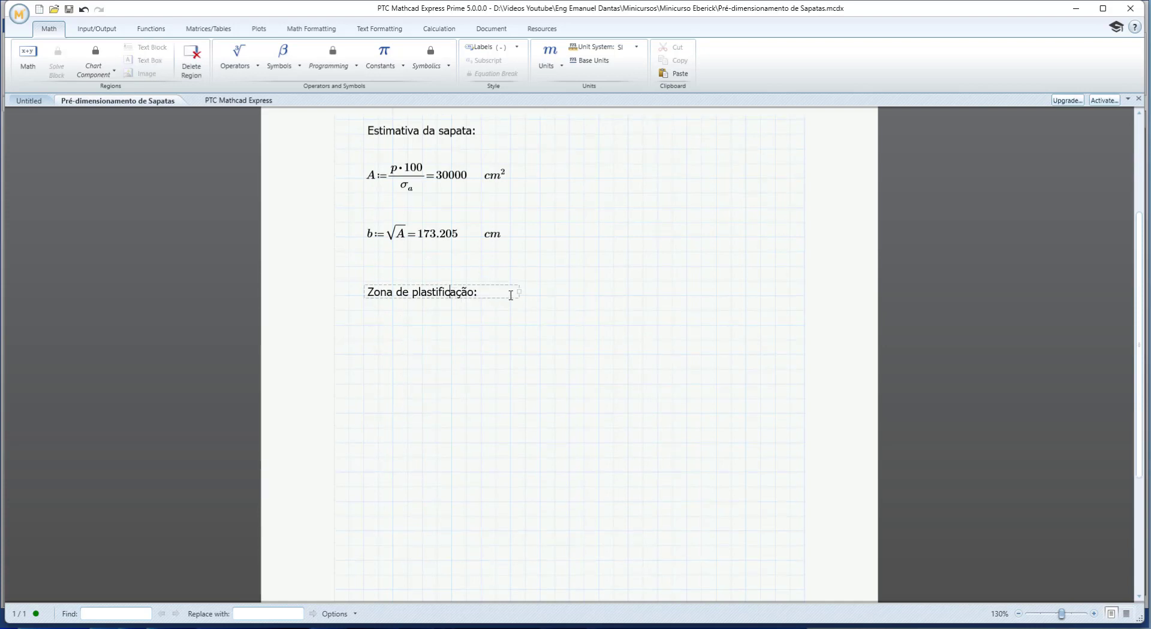
left_click_drag(519, 292, 615, 292)
left_click(476, 292)
type("- bulbo de pressa")
type("o")
key("BackSpace")
key("BackSpace")
type("ão")
- Define and evaluate the pressure bulb depth z_p := 2·b under its heading, with cm aligned to the units above
left_click(367, 343)
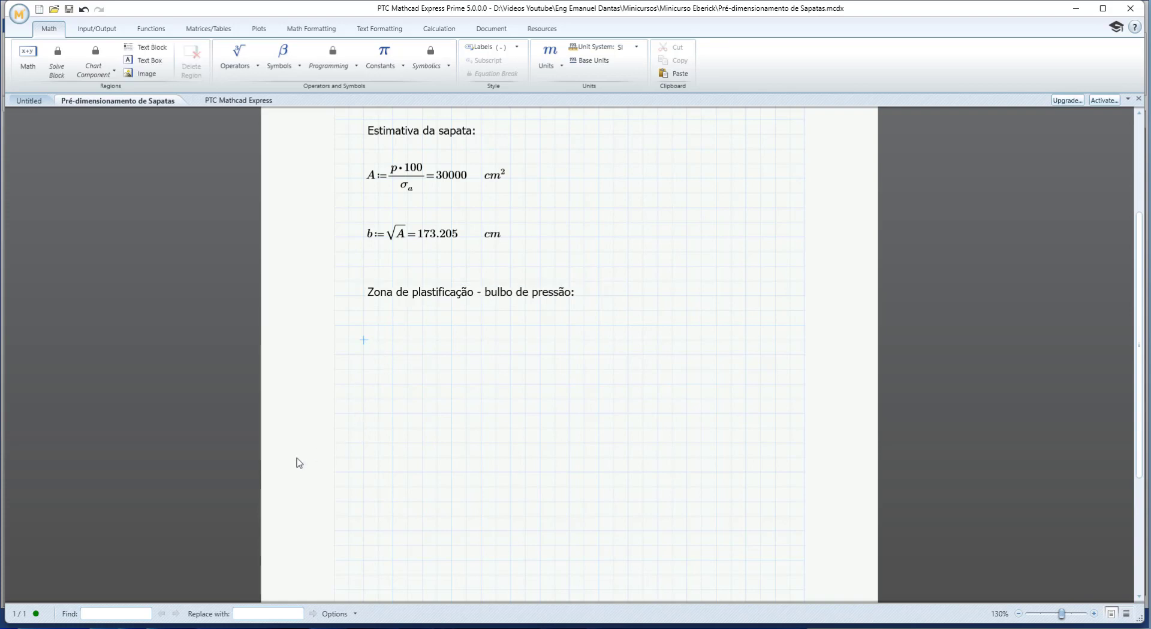
type("z.p:")
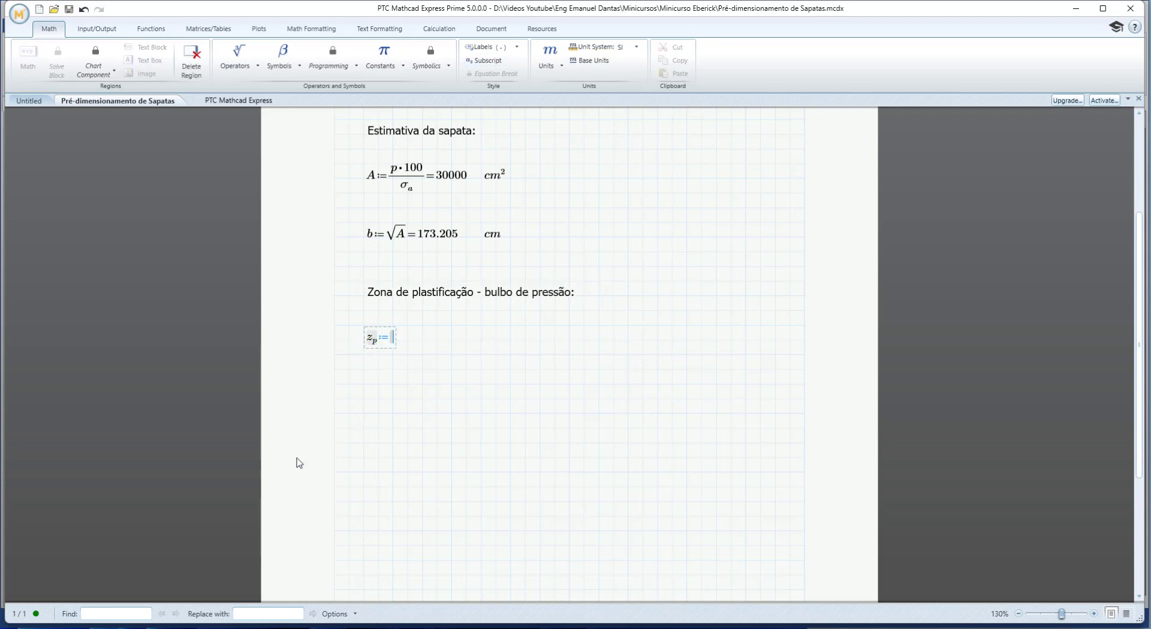
type("2*0")
key("BackSpace")
key("BackSpace")
type("*b=cm")
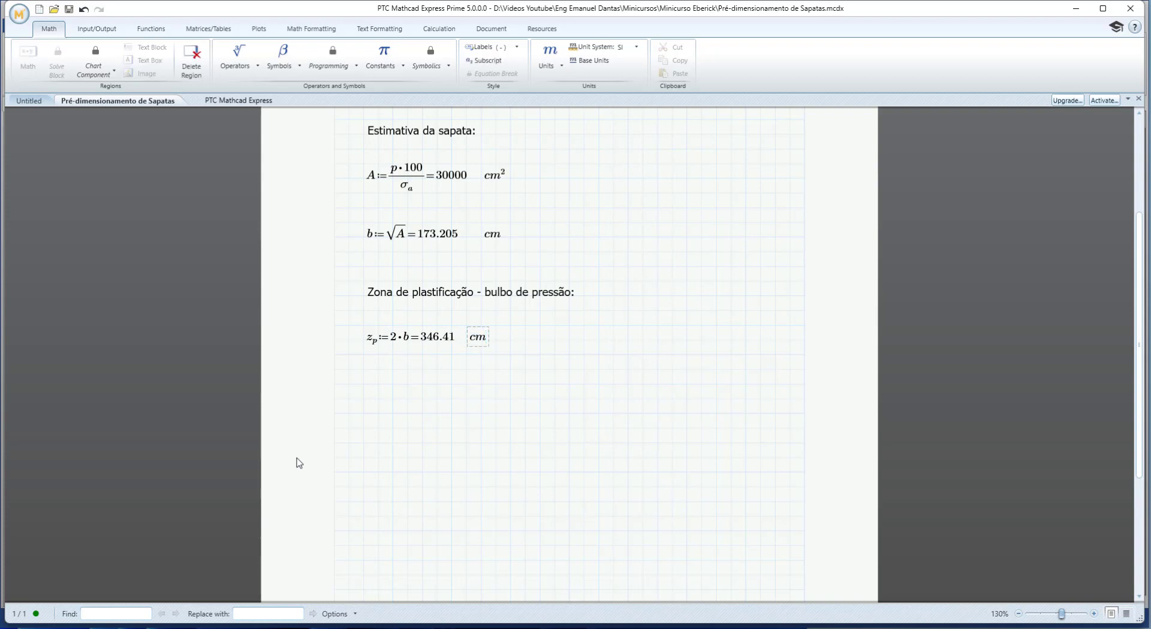
left_click_drag(481, 346, 498, 348)
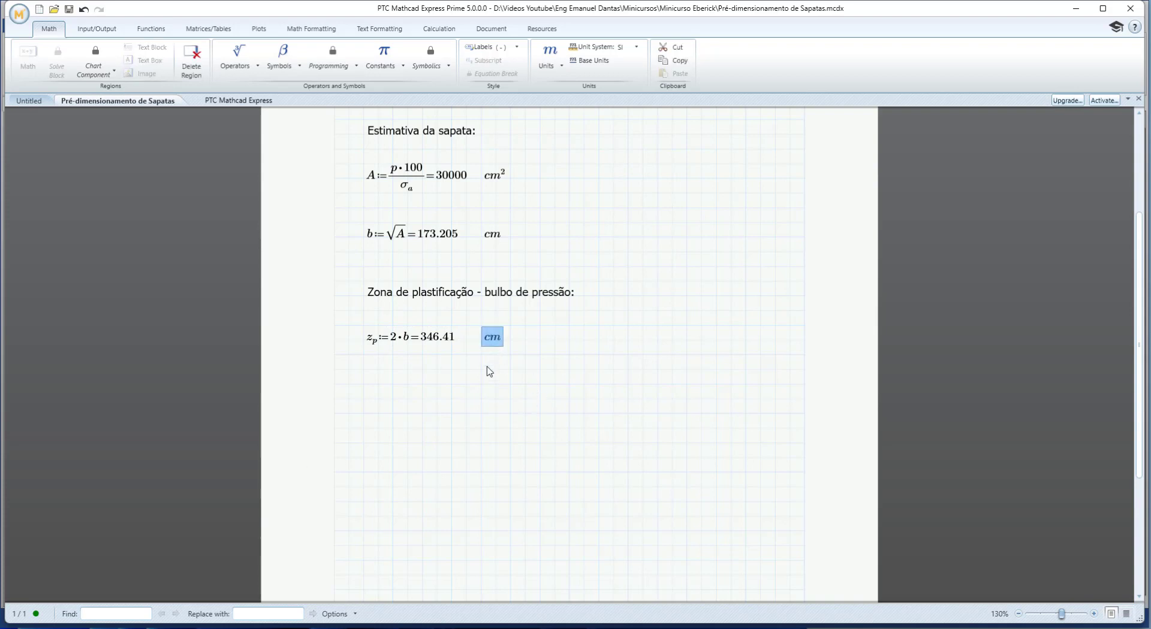
- Start a definition for the variable N_spt below the pressure bulb depth
left_click(363, 398)
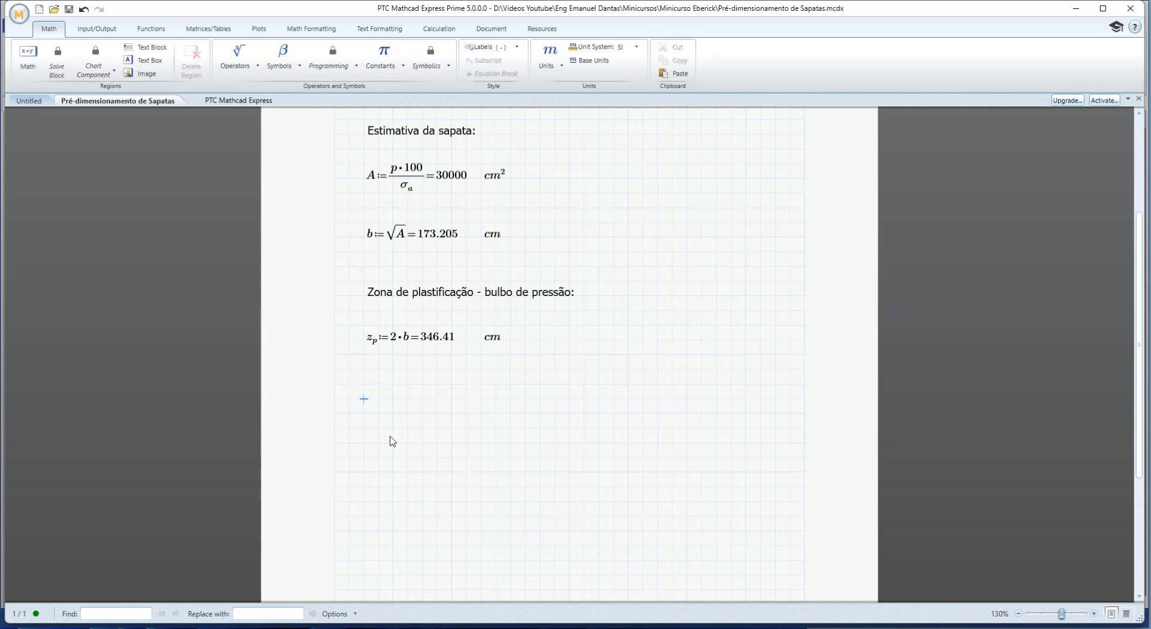
type("N")
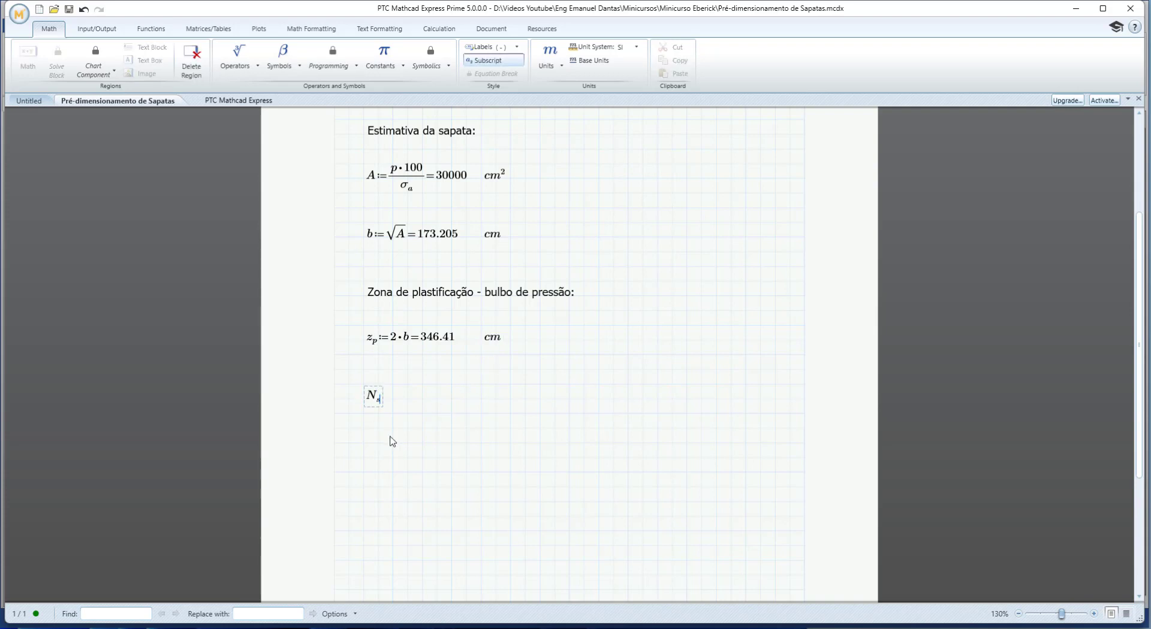
type(".spt:=")
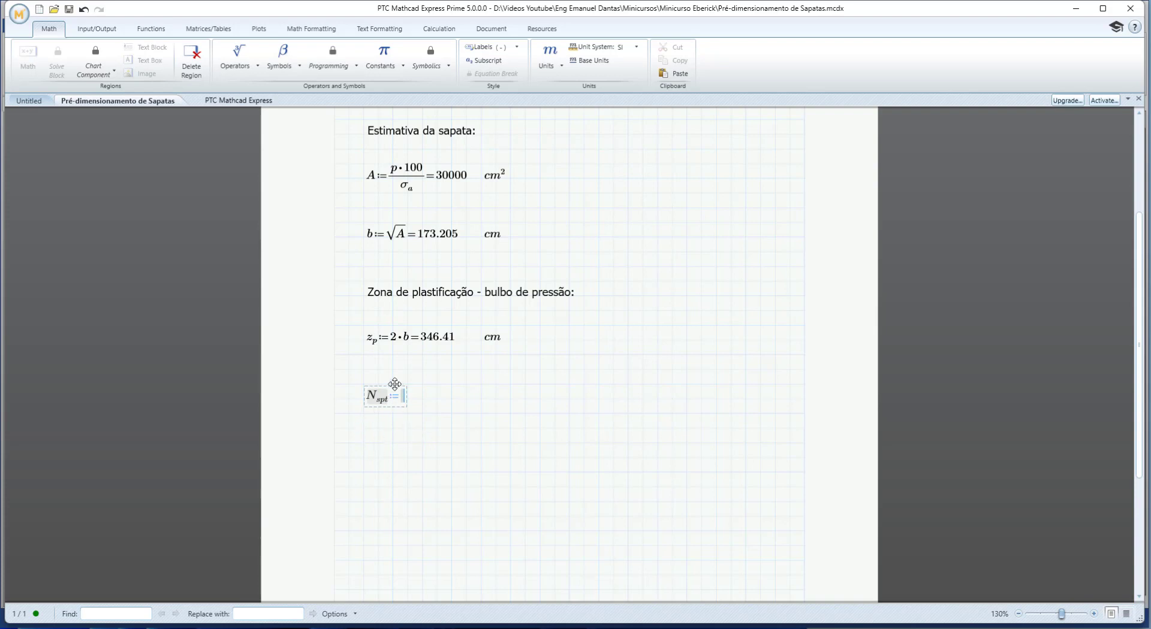
key("BackSpace")
type(":")
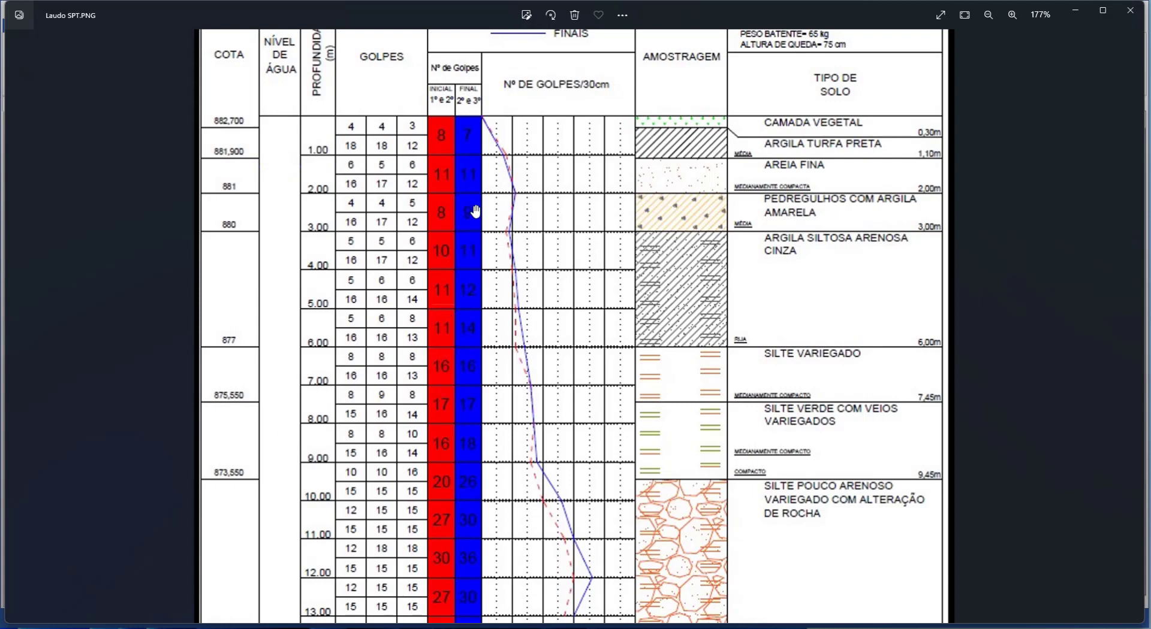
- Add the SPT report's final blow counts 9 + 11 + 12 + 14 in Calculator, and return to the Mathcad worksheet
key("XF86Calculator")
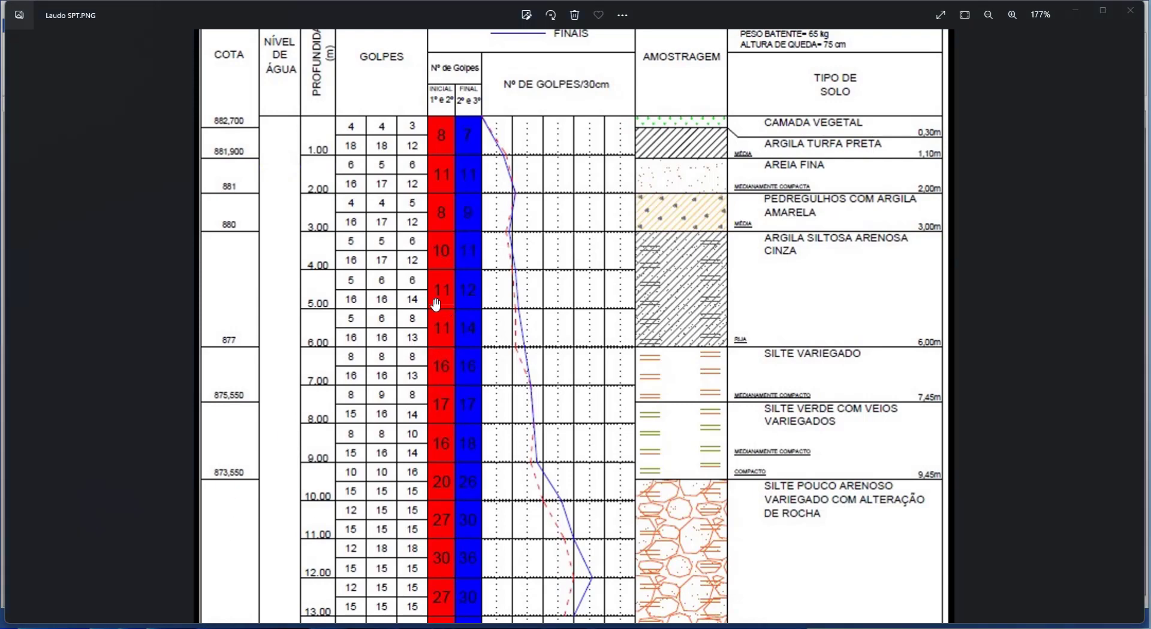
type("9 ")
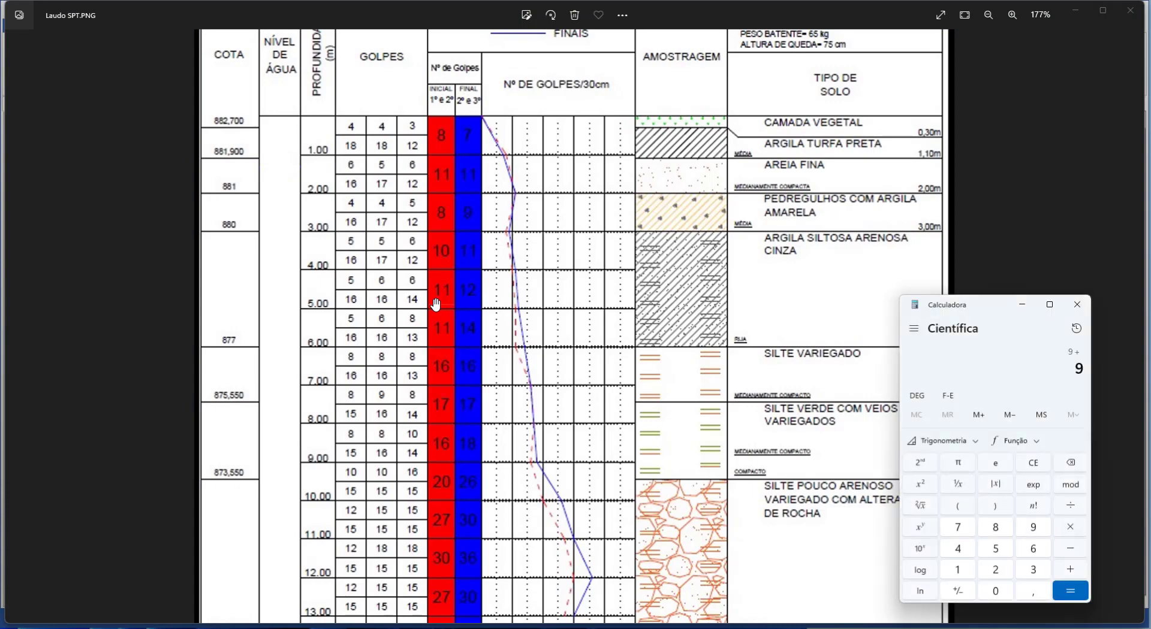
type("+ 11 + 12 + 14 =")
key("alt+Tab")
- Complete N_spt as the average (9+11+12+14)/4, evaluate it, and place the unit golpes beside it
left_click(404, 397)
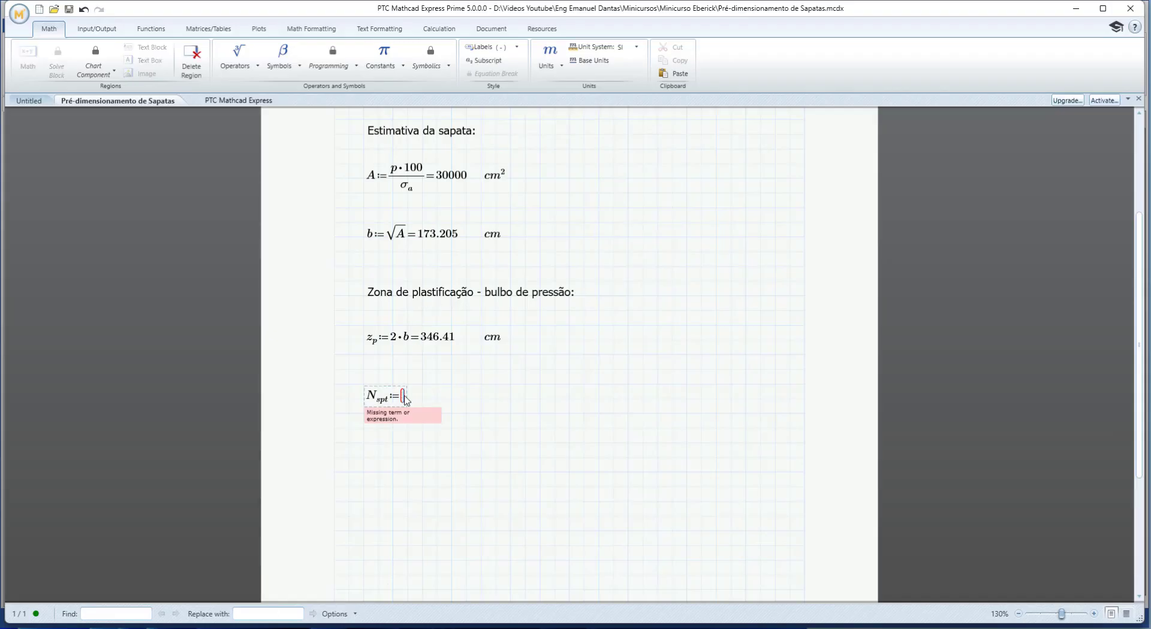
type("9+11+")
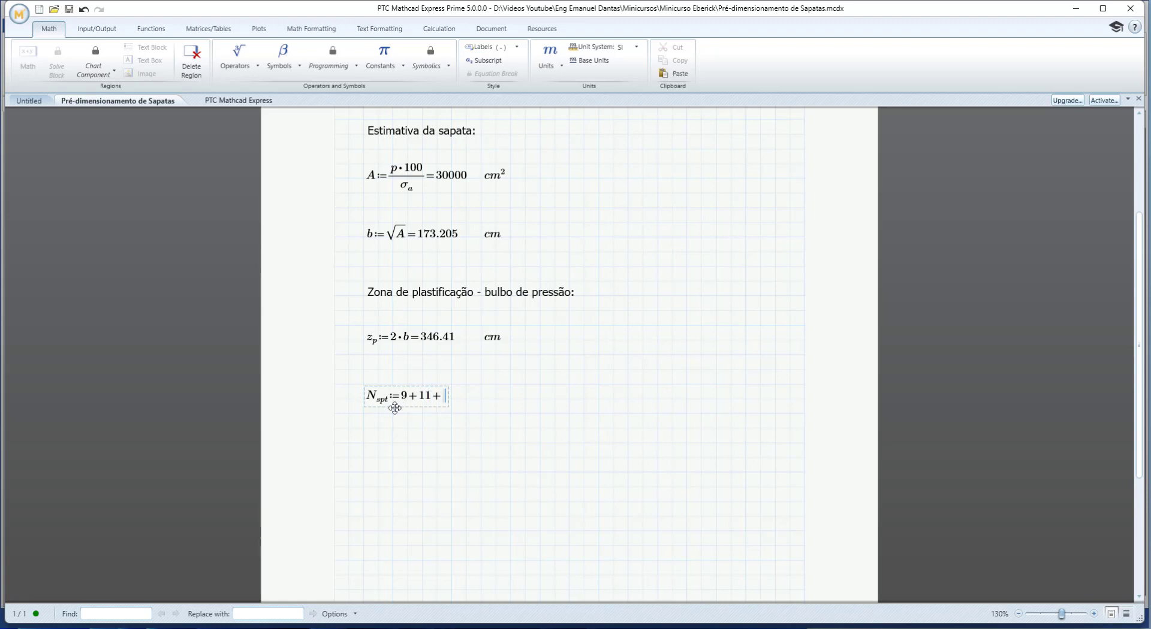
key("alt+Tab")
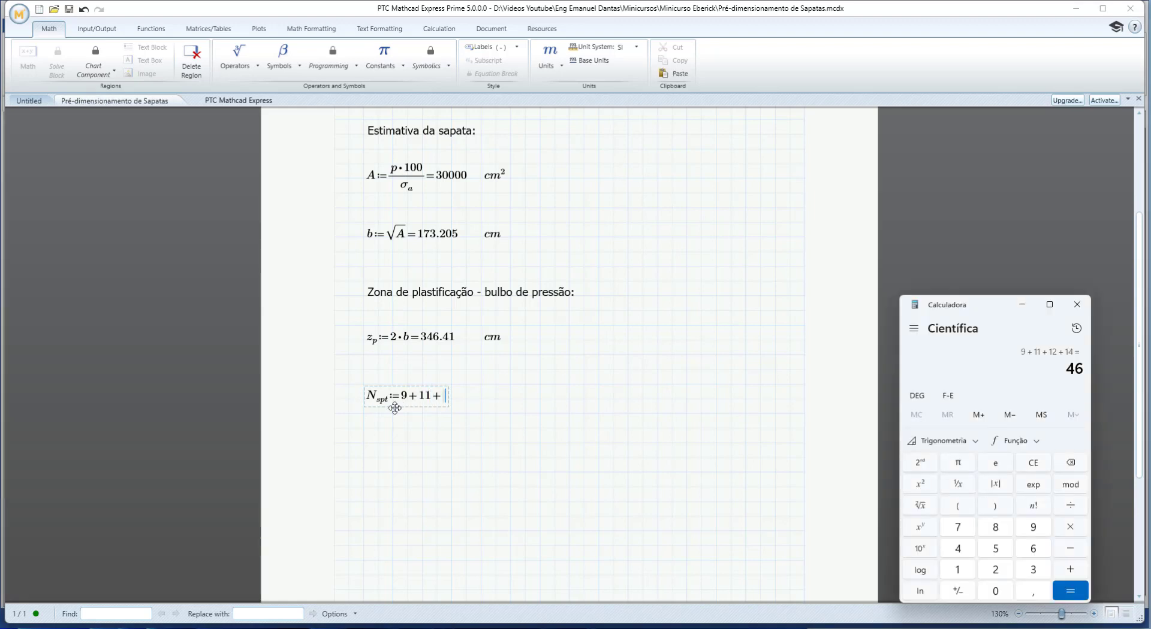
key("alt+Tab")
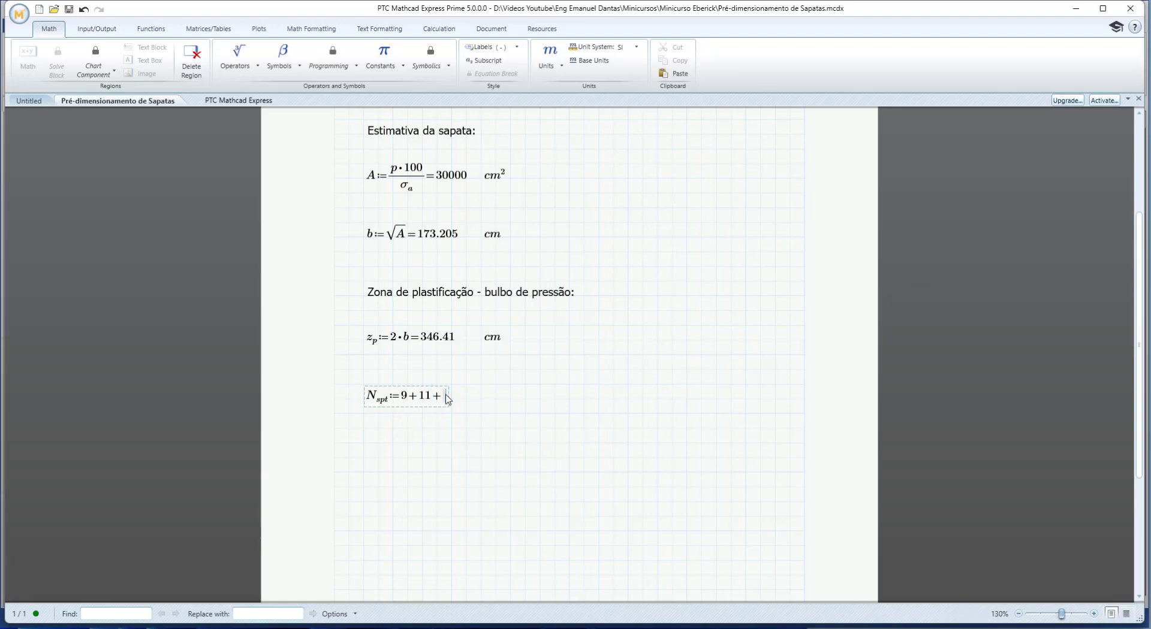
type("12+14")
key("shift+Left")
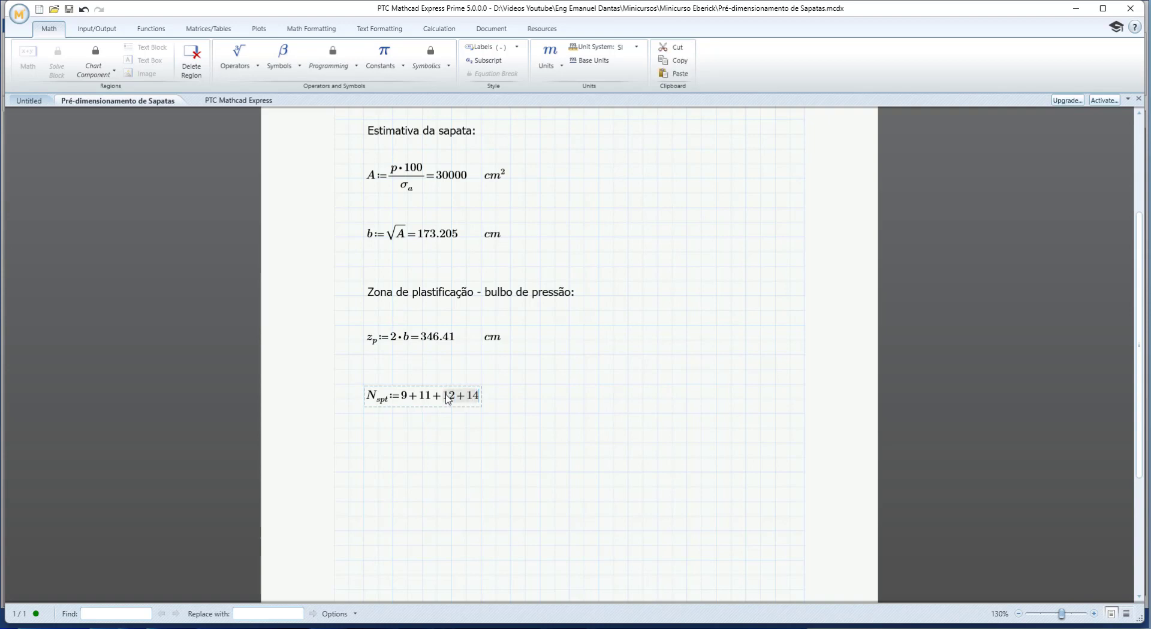
key("shift+Left")
key("shift+Left")
type("/4")
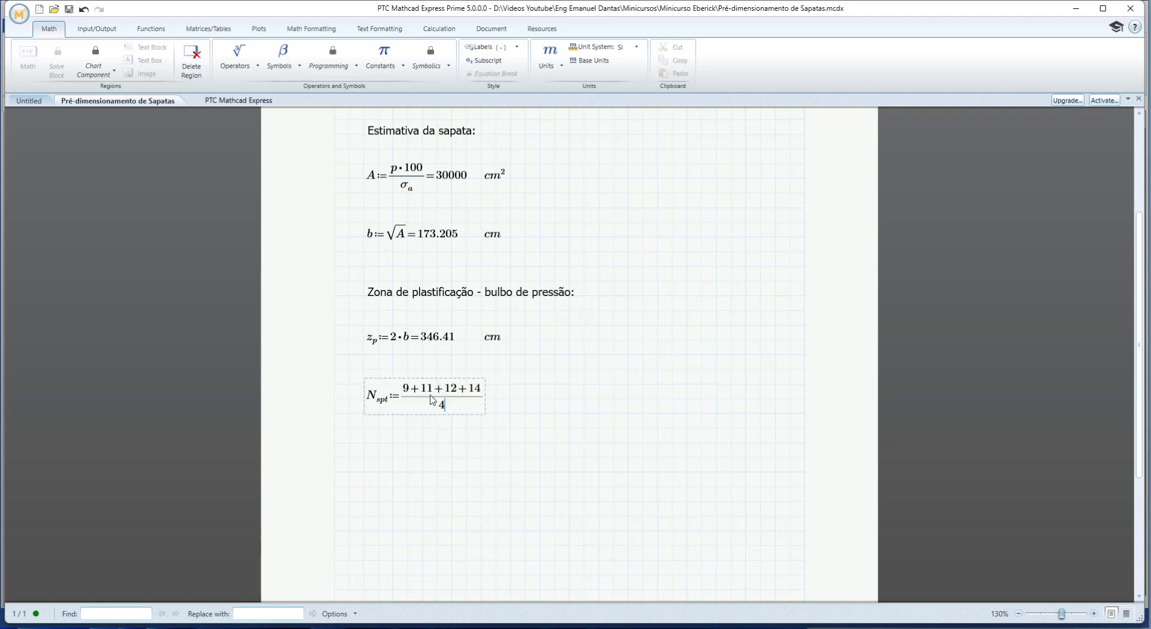
type("=11.5")
key("Return")
type("golpes")
- Below the average, define N_spt := 11 with the unit golpes beside it
left_click(365, 465)
type("N.spt:11")
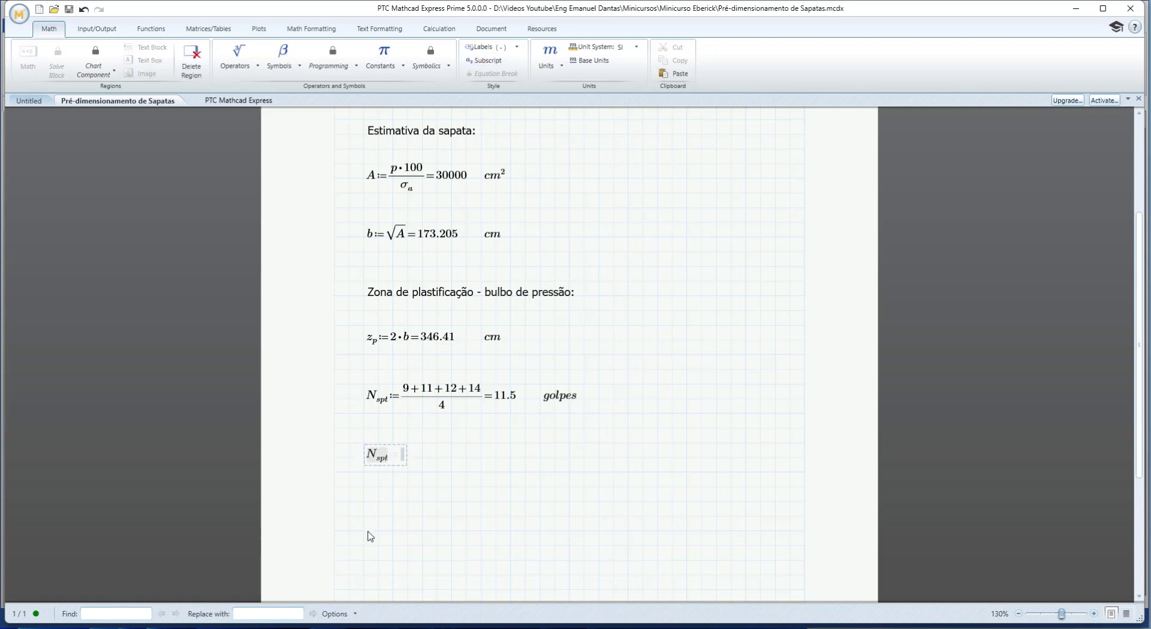
key("Right")
type("golpes")
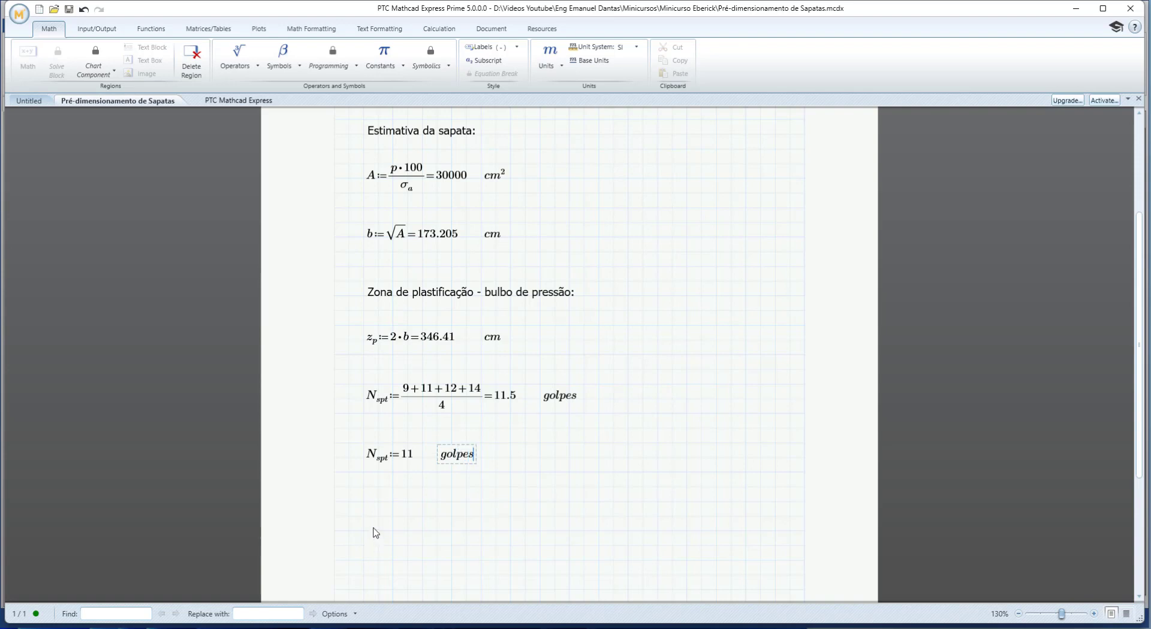
- Add the text heading "Determinação da tensão admissível:" below N_spt and widen it to fit on one line
left_click(366, 519)
scroll(362, 521, "down", 5)
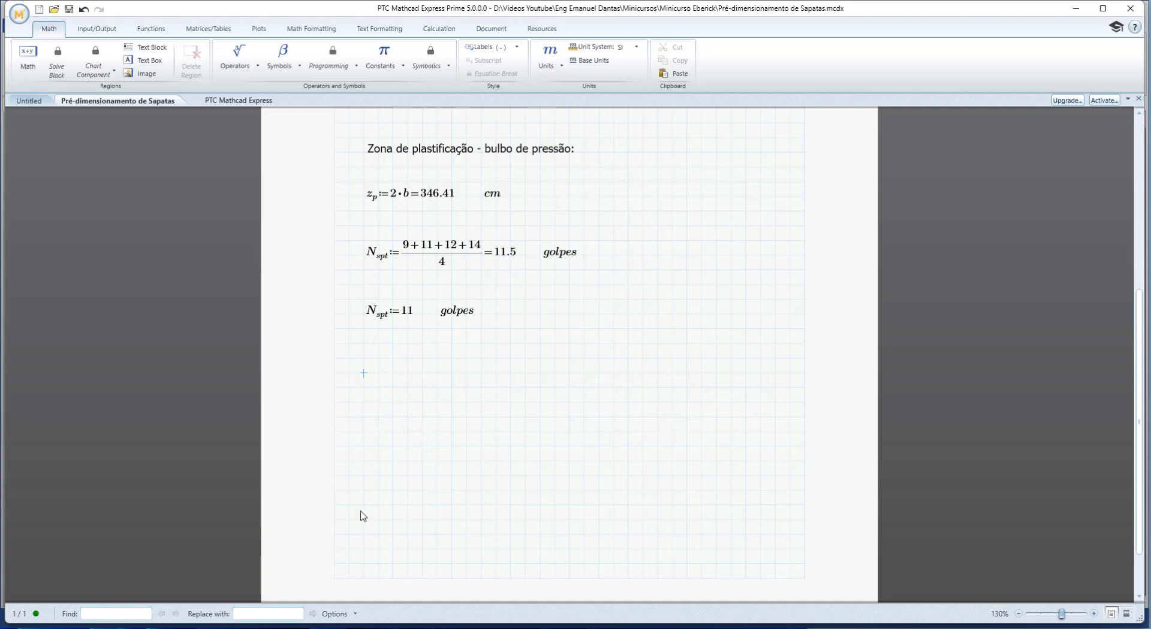
key("ctrl+t")
type("Determ")
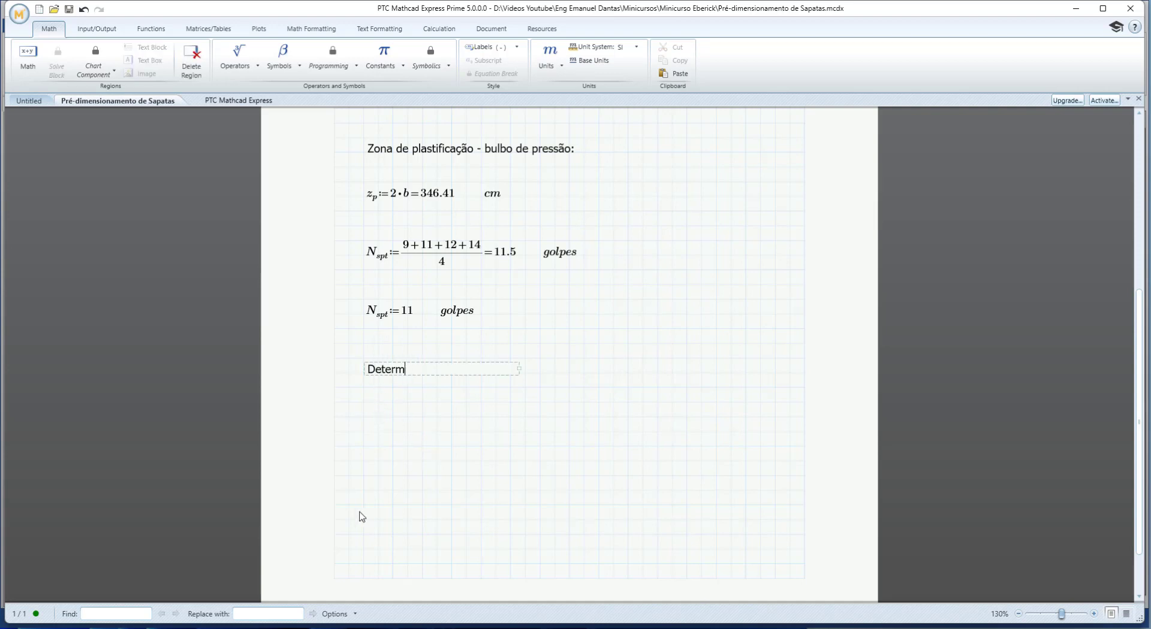
type("inação da tensão admissível")
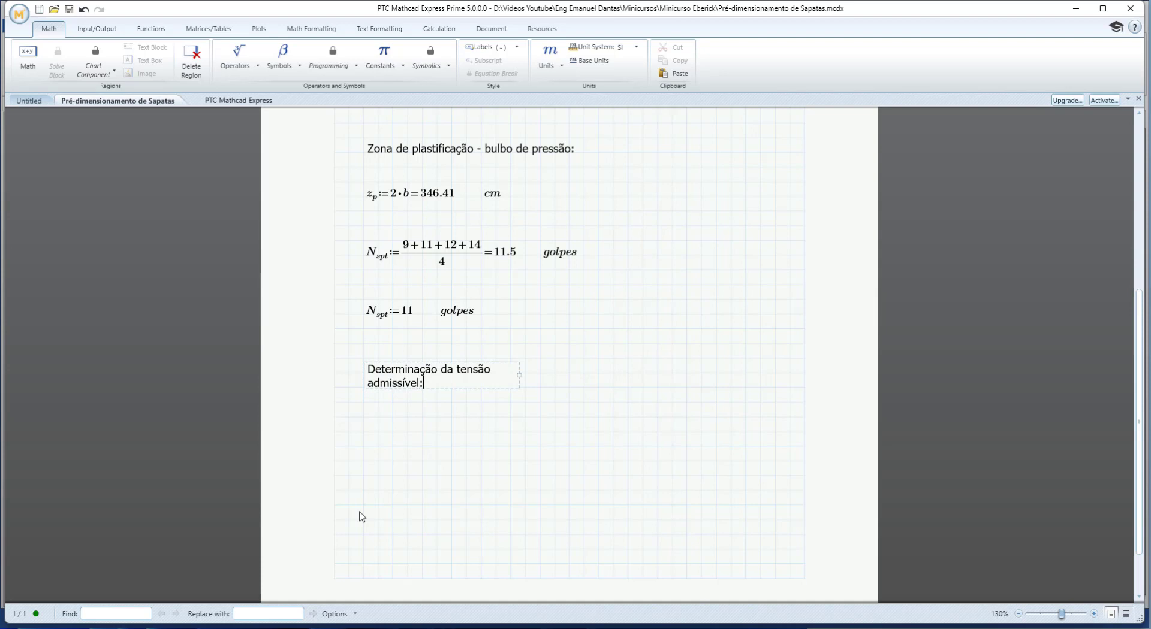
type(":")
left_click_drag(519, 375, 596, 369)
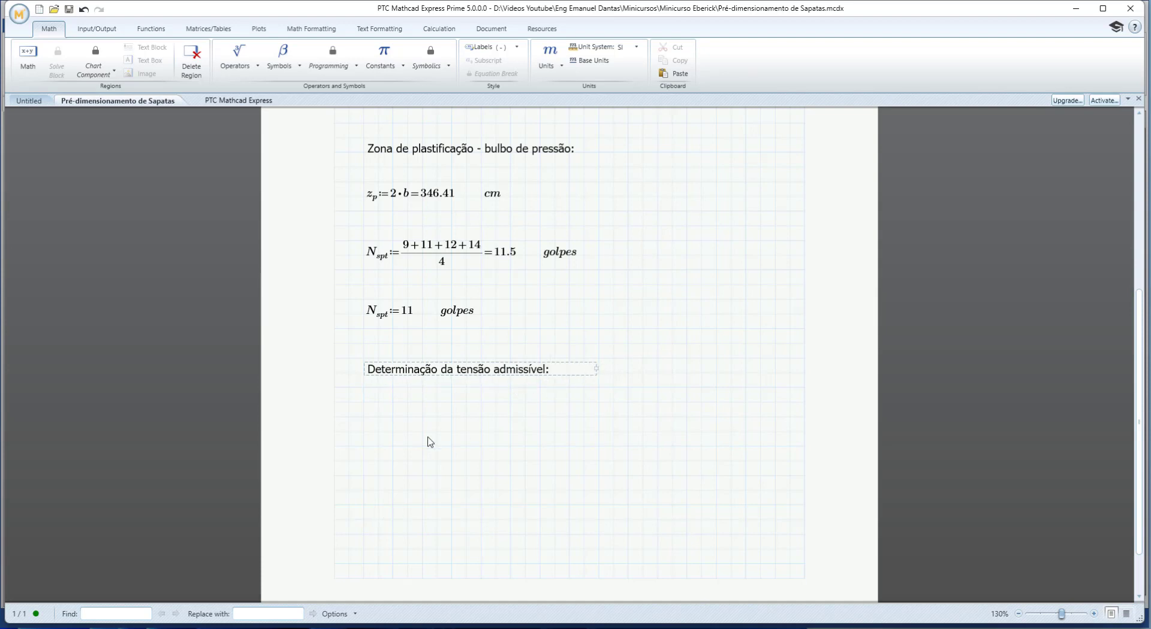
- Under the new heading, define and evaluate the allowable stress σ_a := N_spt/5, with the unit kgf/cm² beside it
left_click(363, 417)
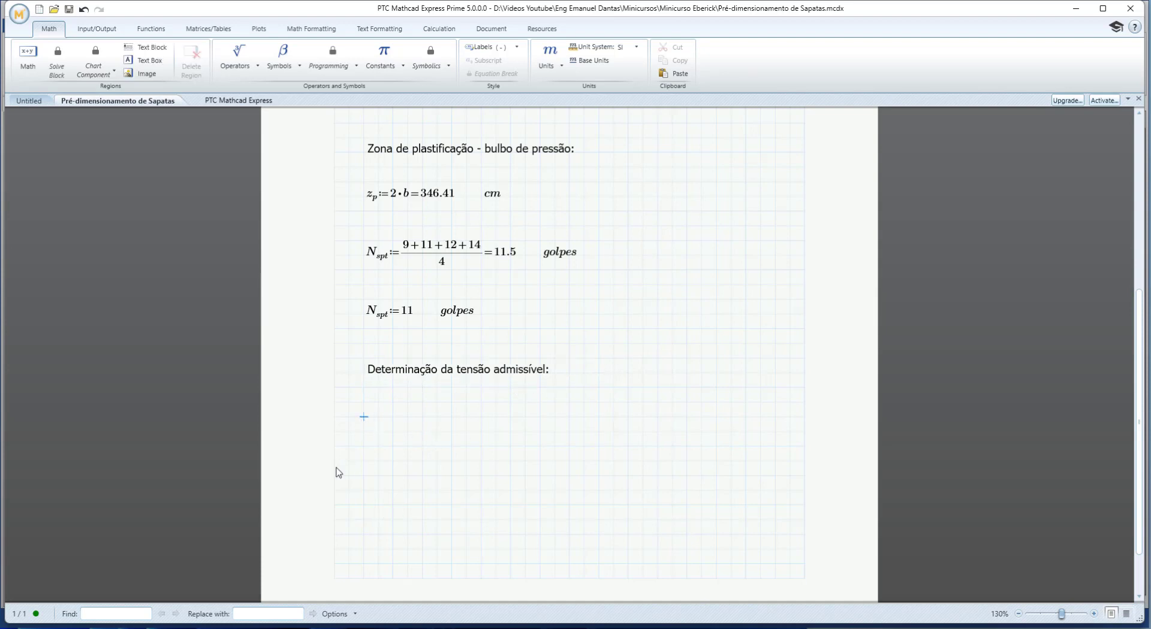
type("s")
key("ctrl+minus")
type("d")
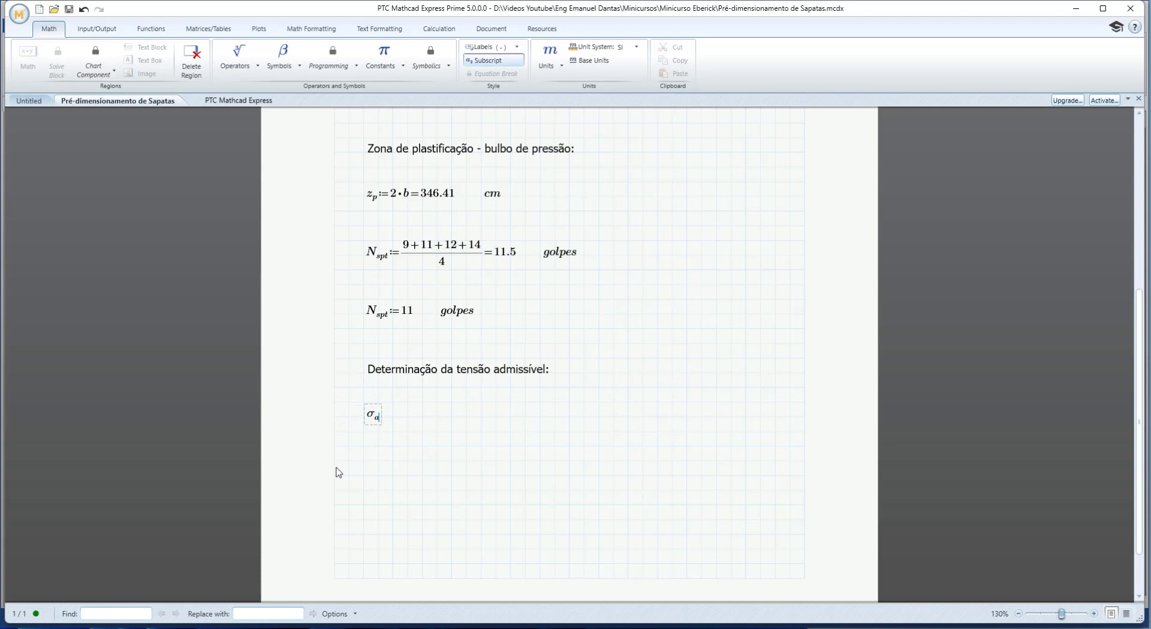
key("Right")
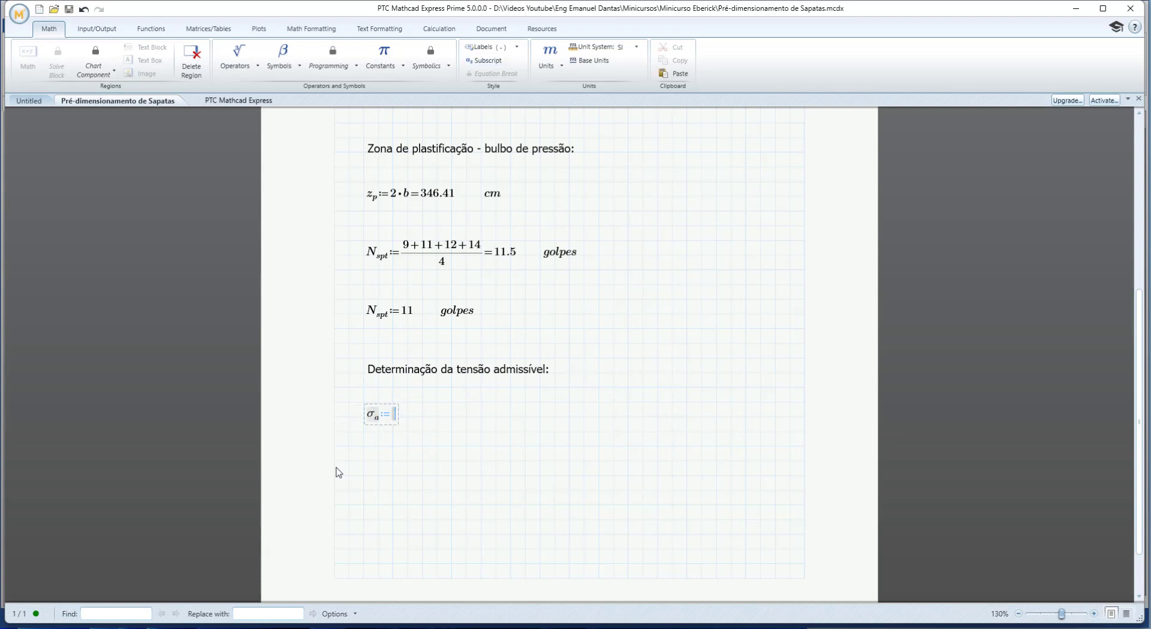
type("N=")
key("BackSpace")
key("ctrl+minus")
type("spt/85")
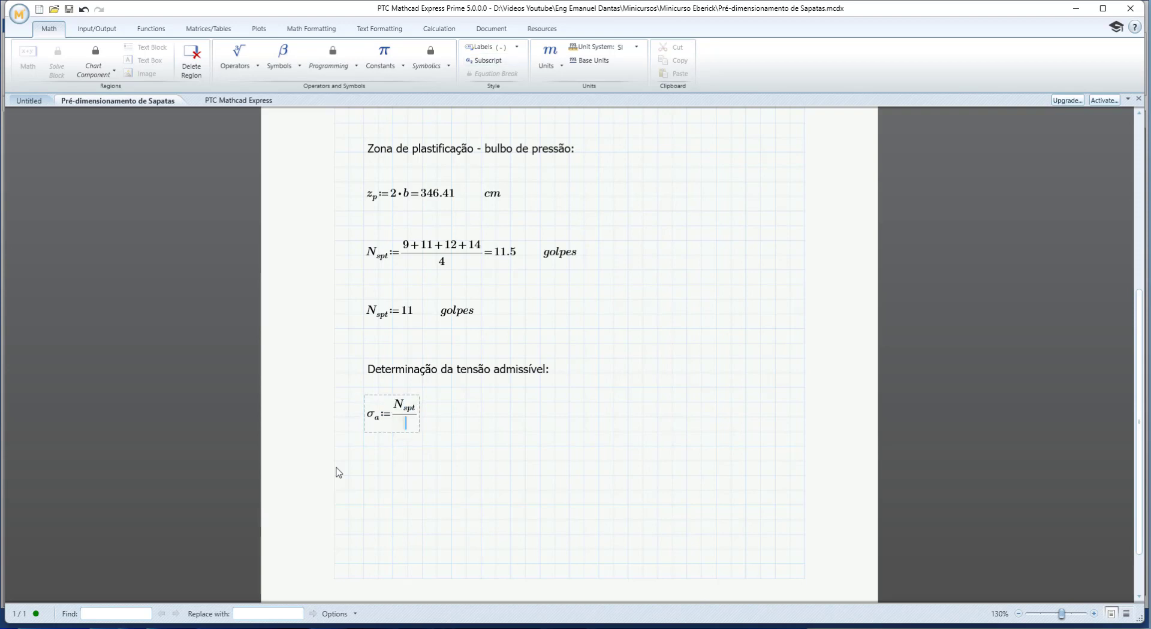
key("BackSpace")
key("BackSpace")
type("5=")
key("Return")
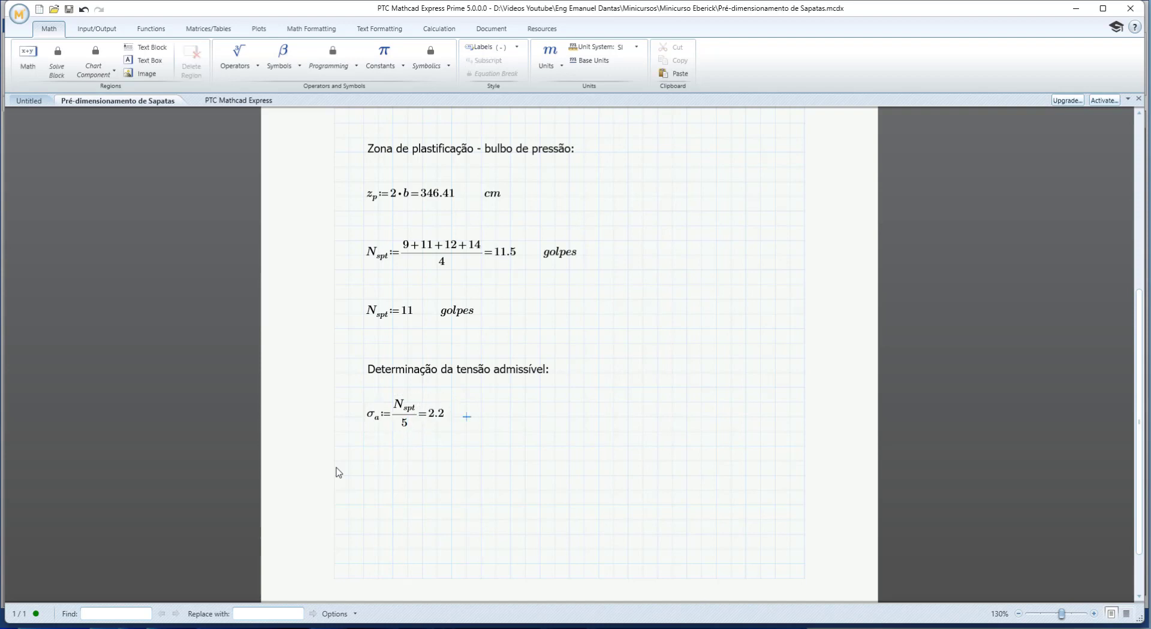
type("kgf")
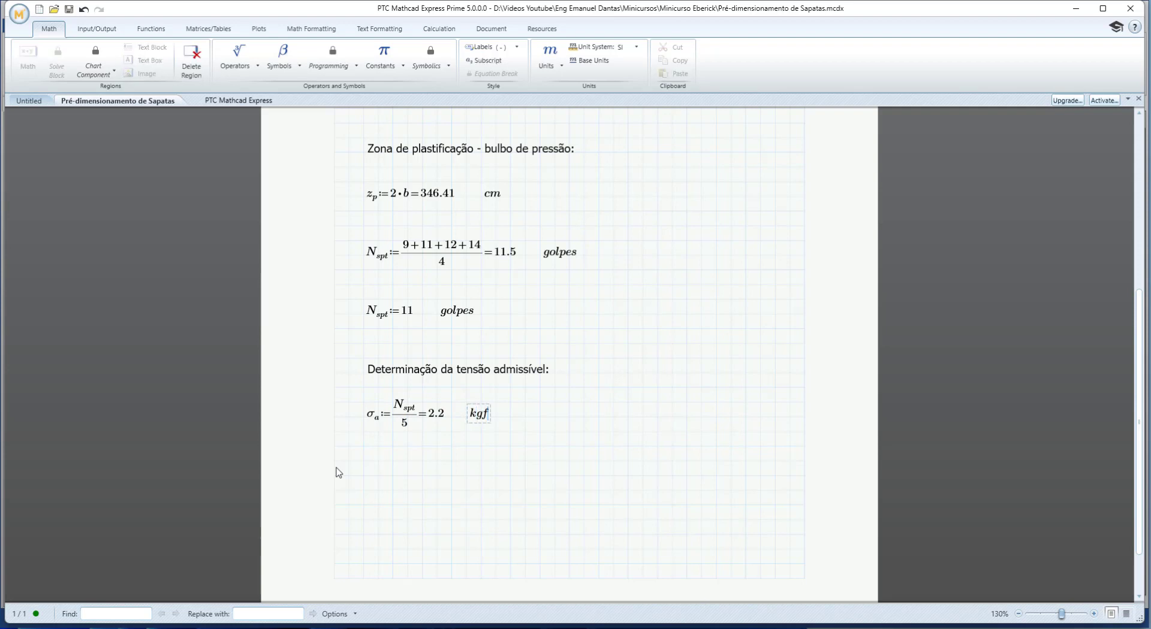
type("/cm^2")
left_click(554, 402)
- Below it, convert the allowable stress by defining and evaluating σ_a := σ_a·100, with the unit kN/m² beside it
left_click(377, 420)
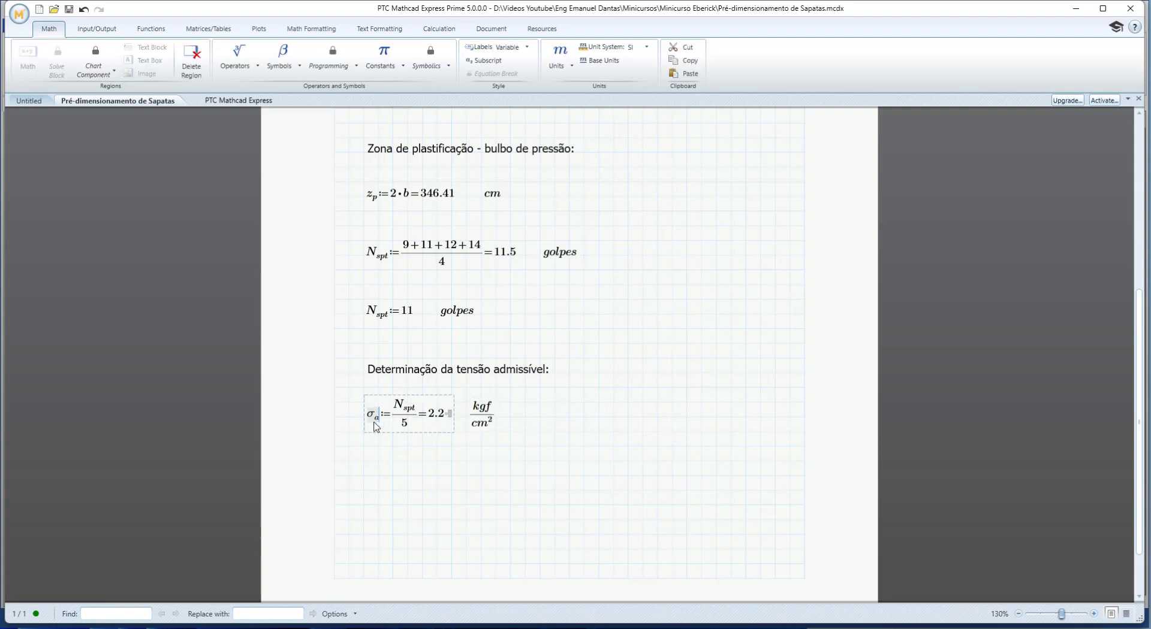
left_click(369, 481)
type("s")
key("ctrl+g")
type(".a")
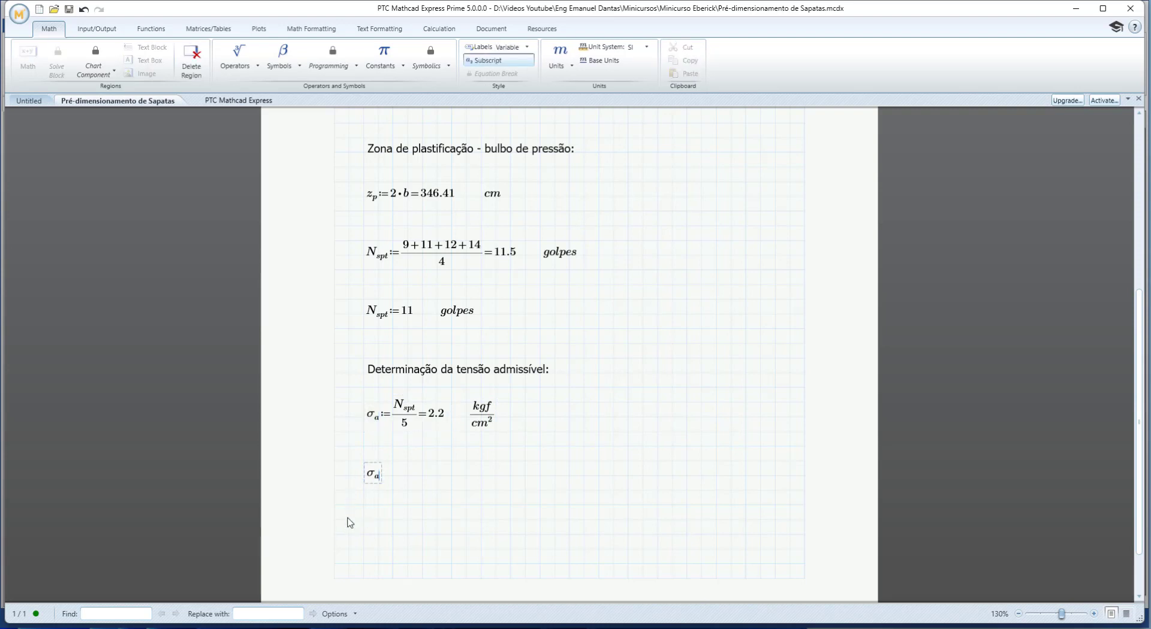
type("=")
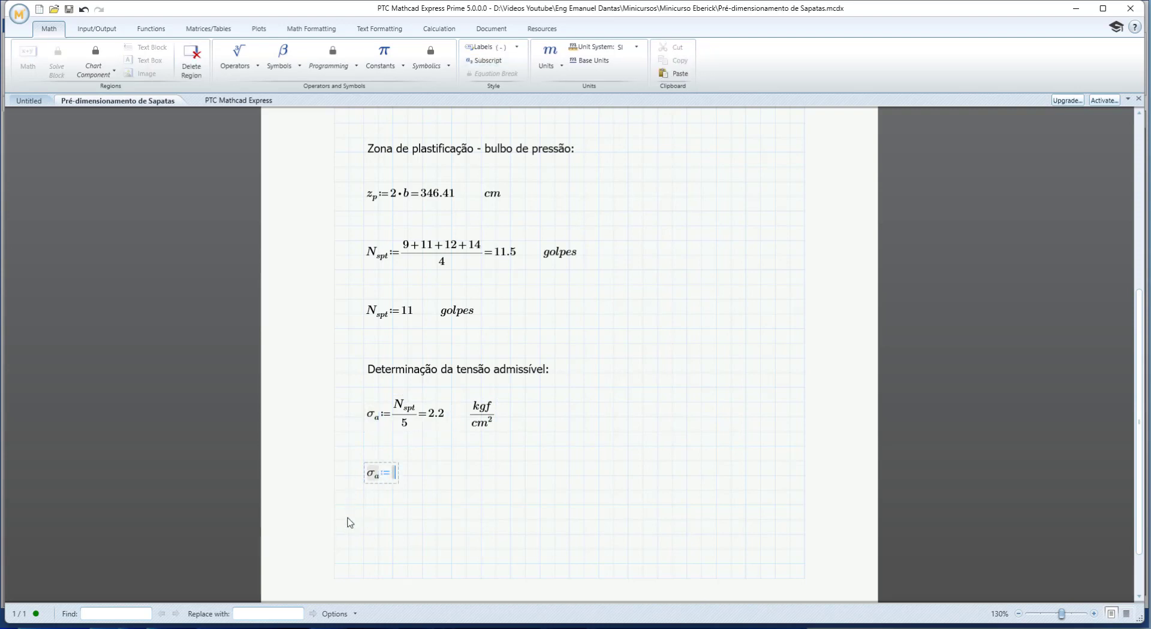
type("s")
key("ctrl+g")
type(".a*100")
type("=220")
key("Return")
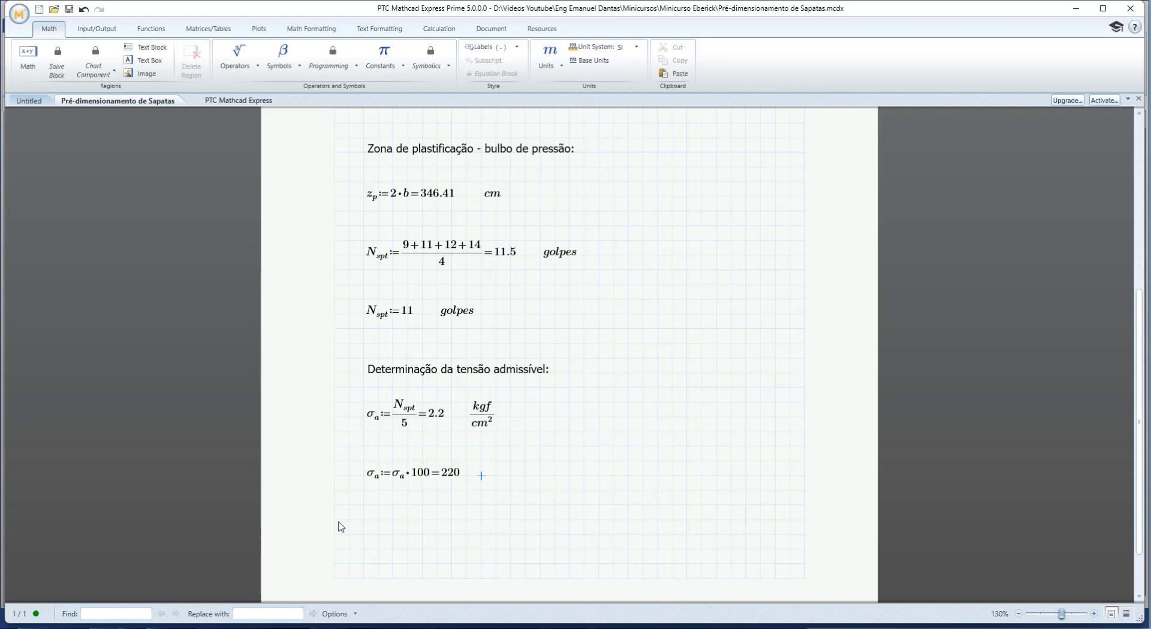
type("kN/")
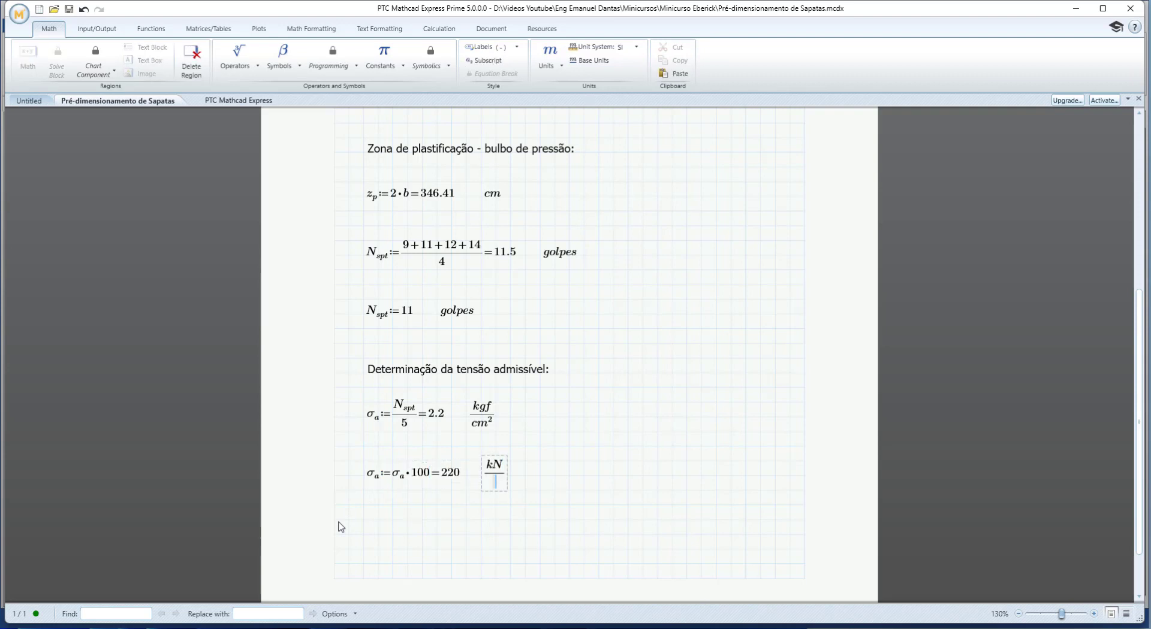
type("m^2")
left_click(555, 462)
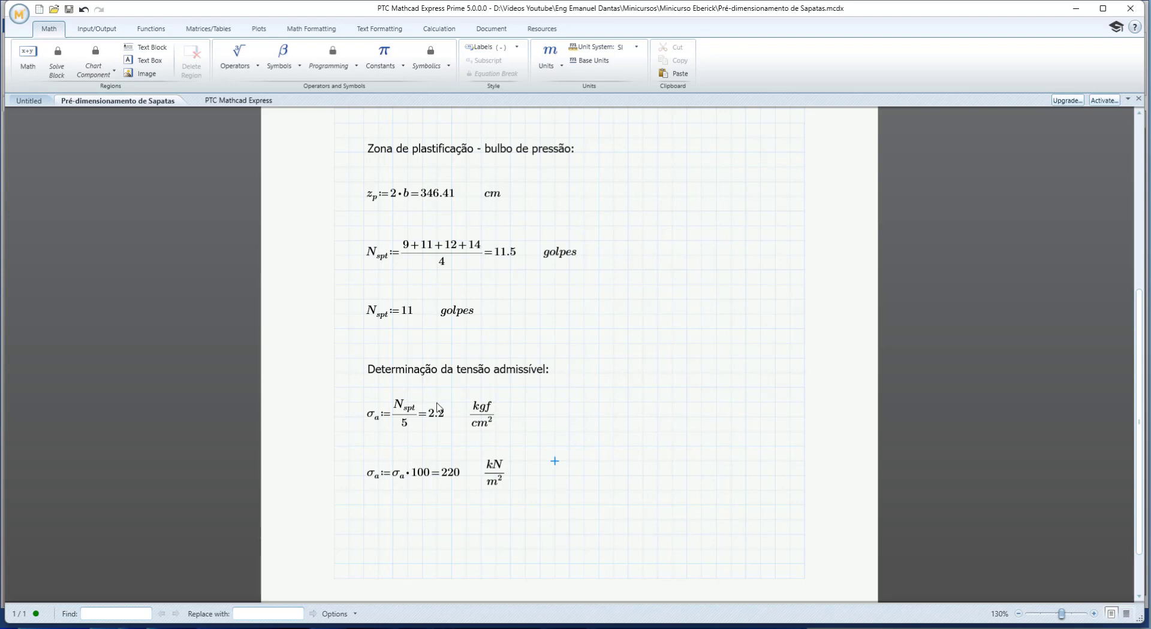
- Set the initial allowable stress σ_a under "Dados:" to 2.2
scroll(531, 416, "up", 6)
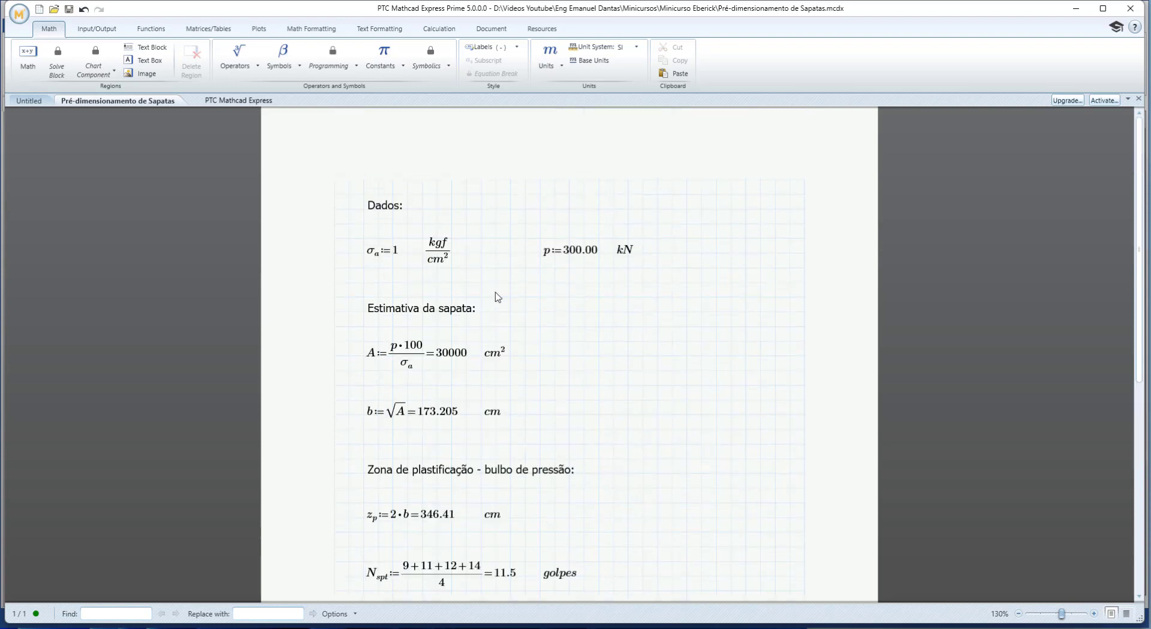
left_click(396, 251)
key("BackSpace")
type("2")
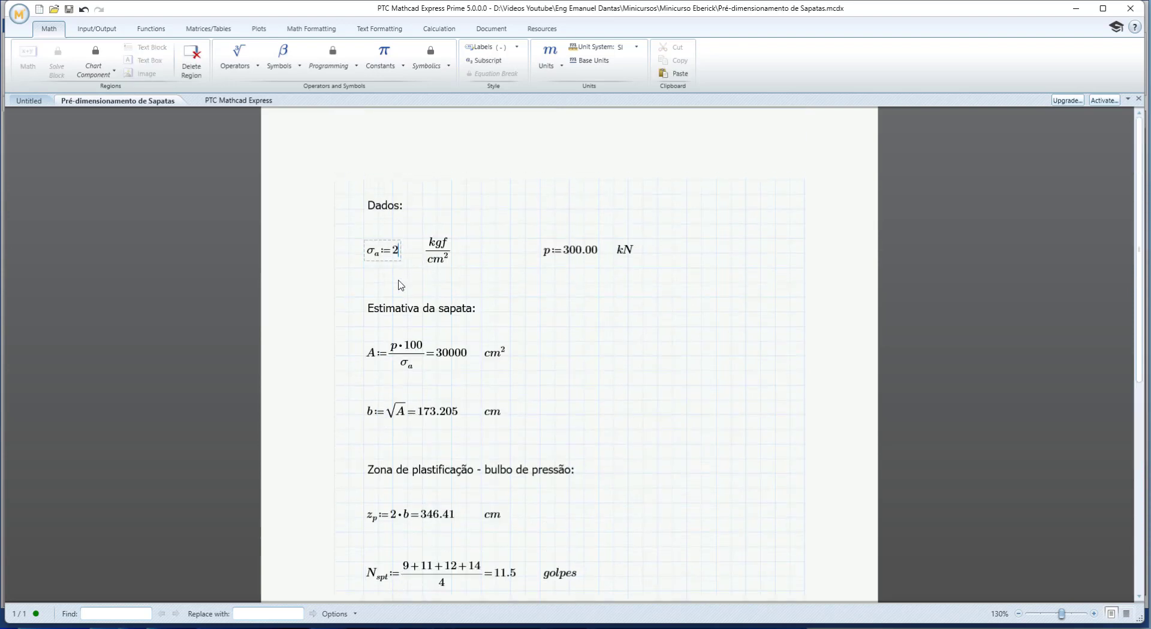
type(".2")
left_click(498, 268)
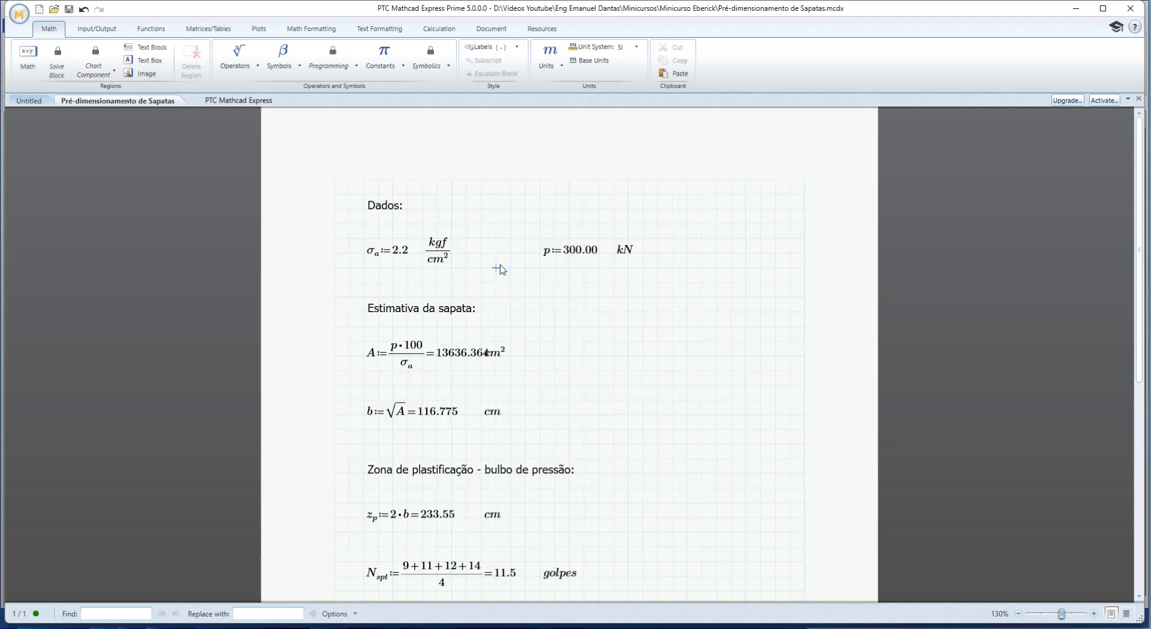
- Move the cm² unit beside the footing area clear of the result it overlaps
scroll(501, 270, "down", 3)
double_click(517, 263)
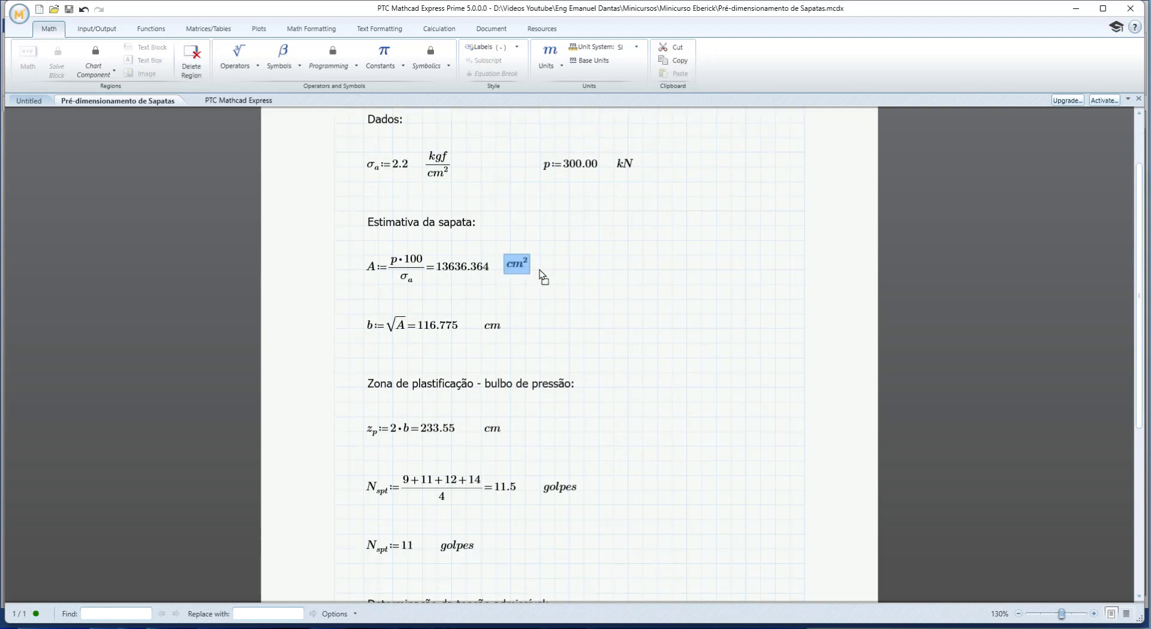
left_click_drag(540, 275, 547, 274)
scroll(437, 343, "down", 5)
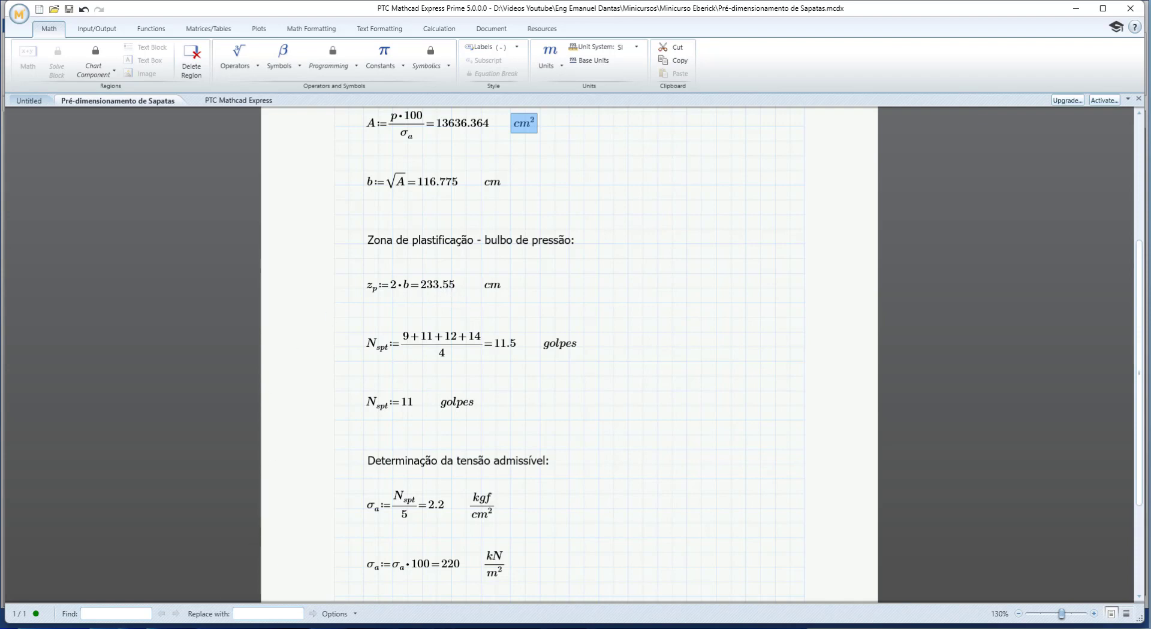
- Check the SPT report, redefine the average N_spt in the worksheet as (9+11+12)/3, and set the adopted N_spt below it to 10
key("alt+Tab")
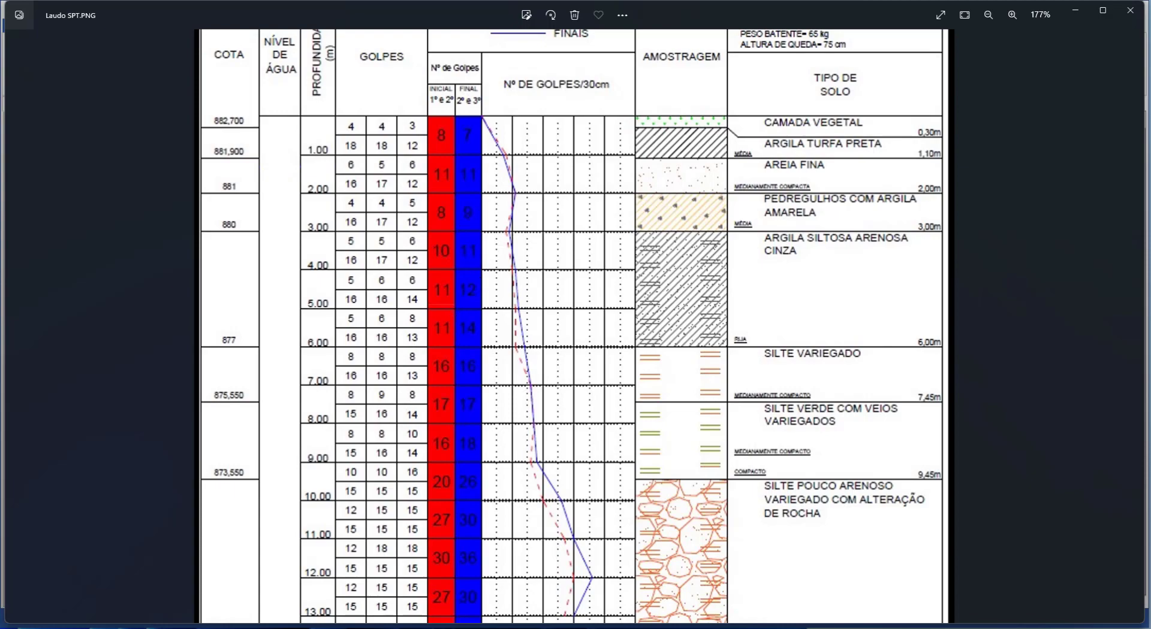
key("alt+Tab")
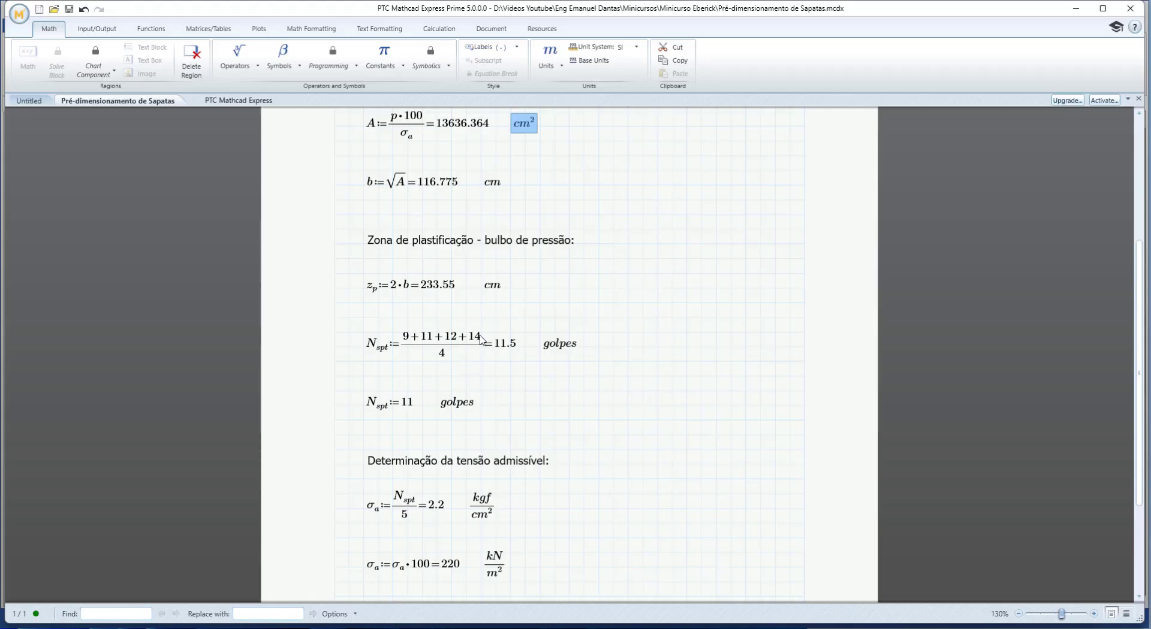
left_click(483, 340)
key("BackSpace")
key("BackSpace")
key("BackSpace")
double_click(437, 357)
type("3")
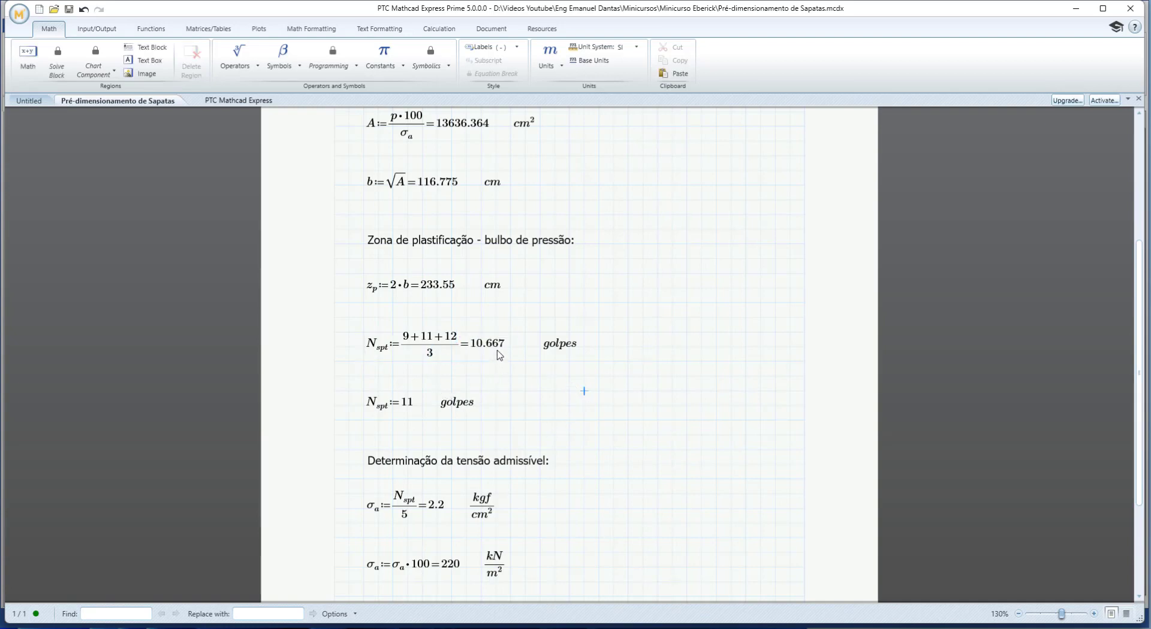
left_click(415, 403)
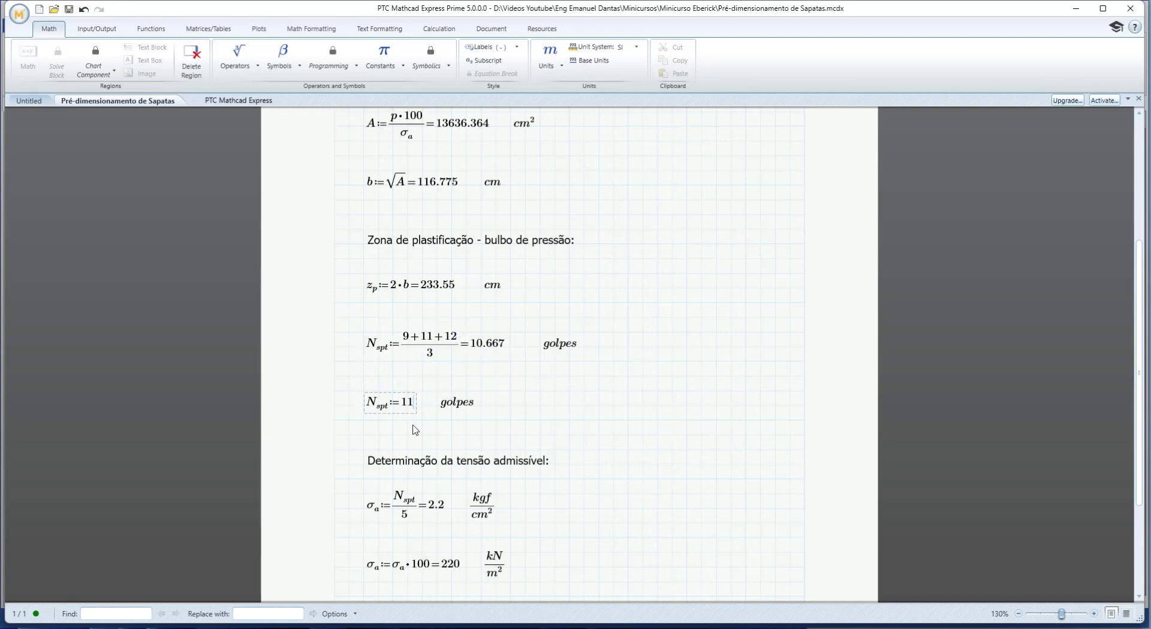
left_click(511, 406)
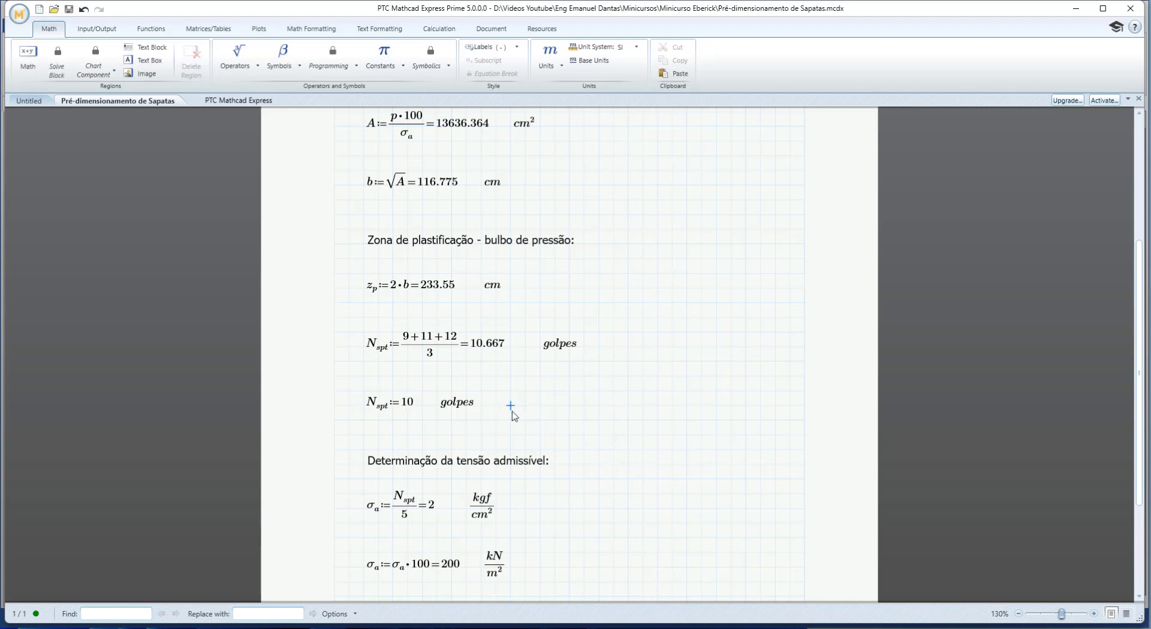
- Set the initial allowable stress σ_a under "Dados:" to 2.0
scroll(428, 337, "down", 4)
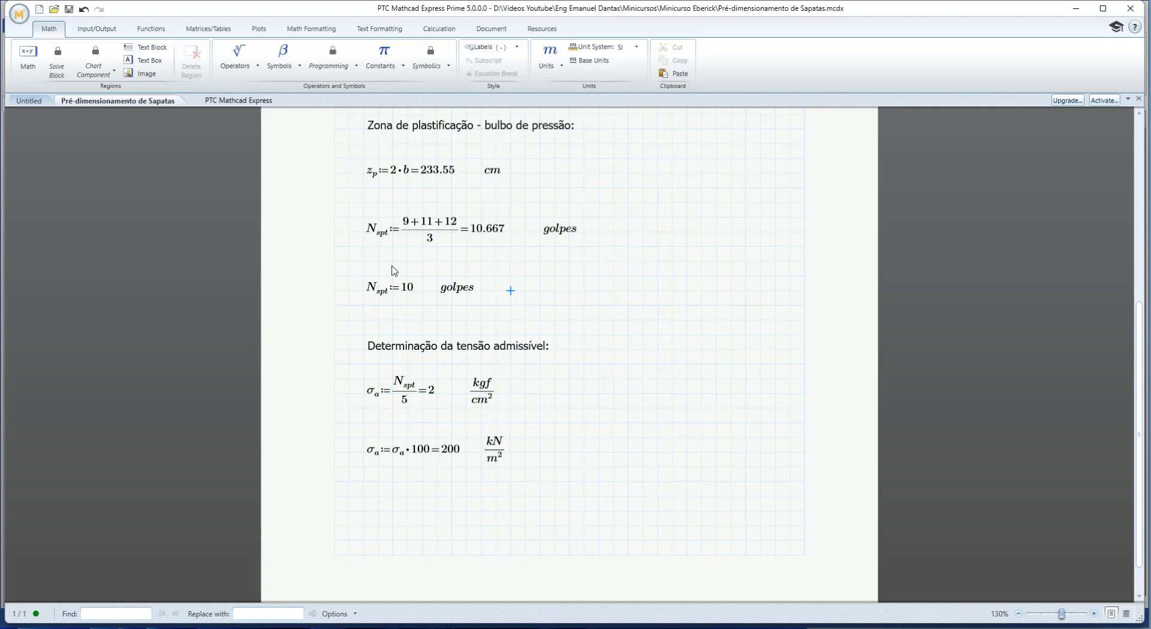
left_click(437, 398)
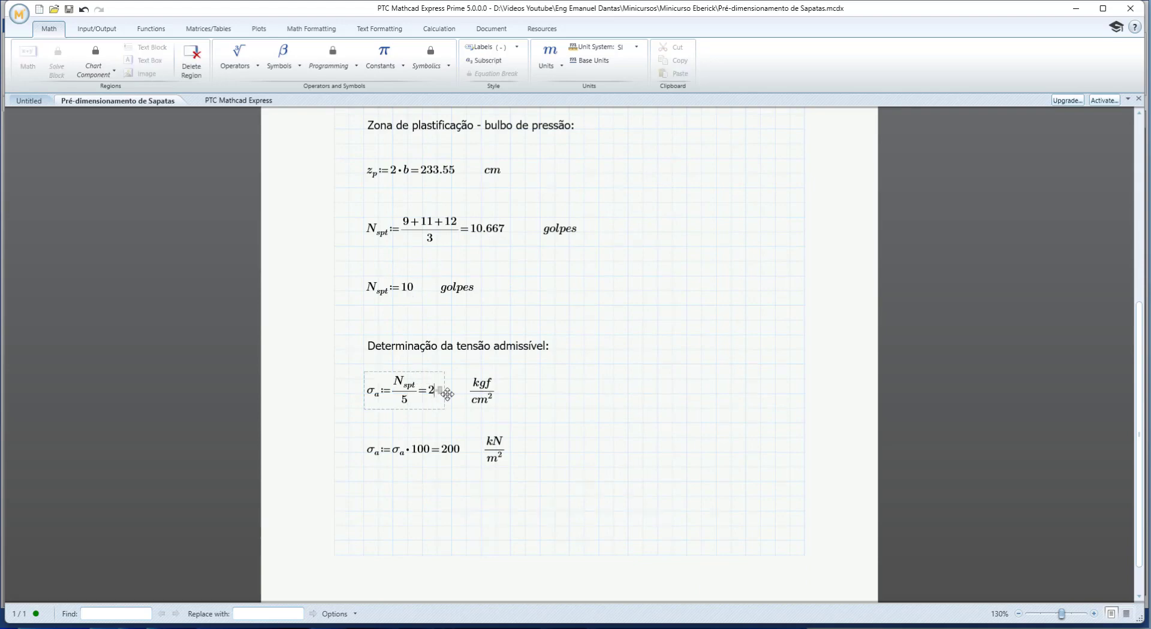
scroll(583, 403, "up", 12)
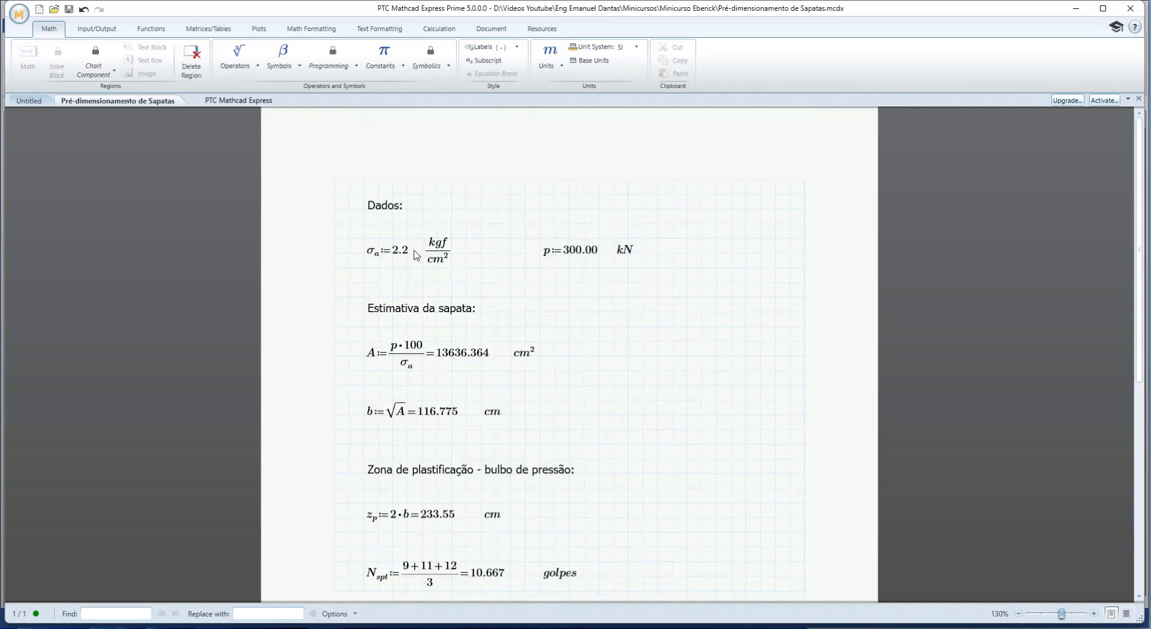
left_click(410, 252)
key("BackSpace")
left_click(584, 298)
- Review the pressure bulb depth z_p and compute the two-layer blow average (9+11)/2 in the Calculator
scroll(505, 303, "down", 3)
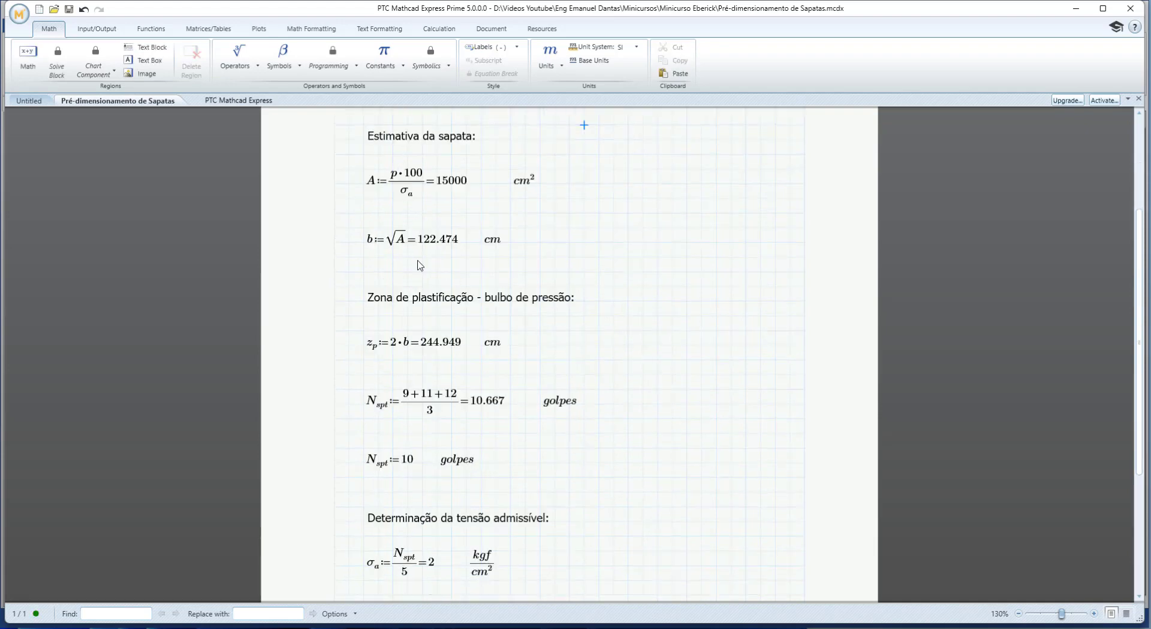
scroll(420, 279, "down", 3)
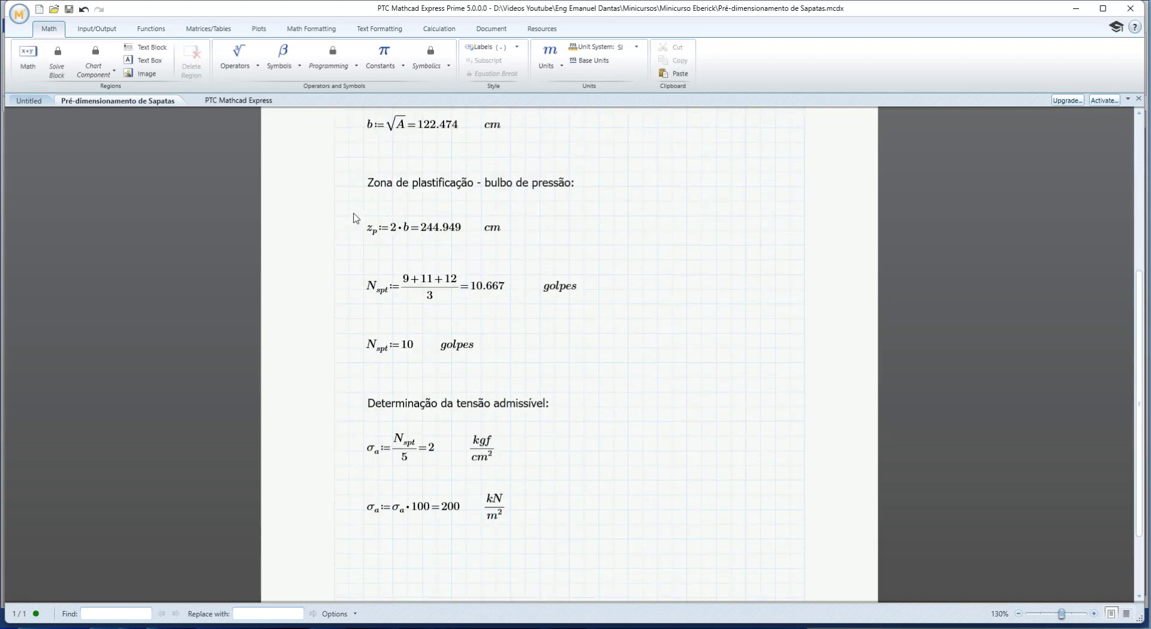
left_click_drag(356, 219, 517, 252)
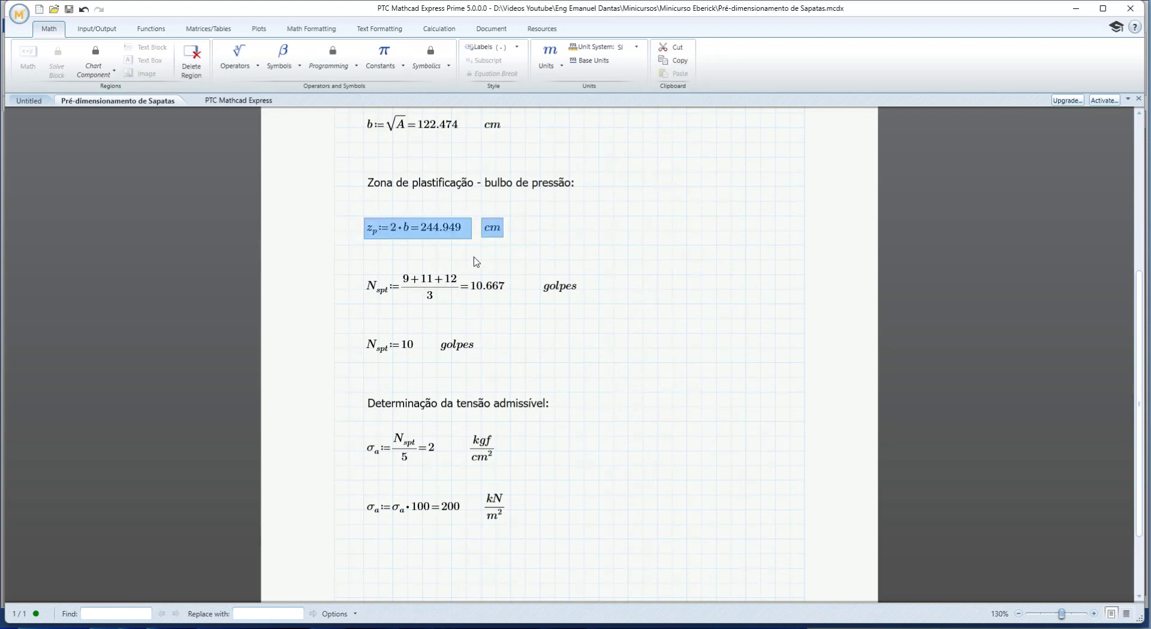
left_click(540, 231)
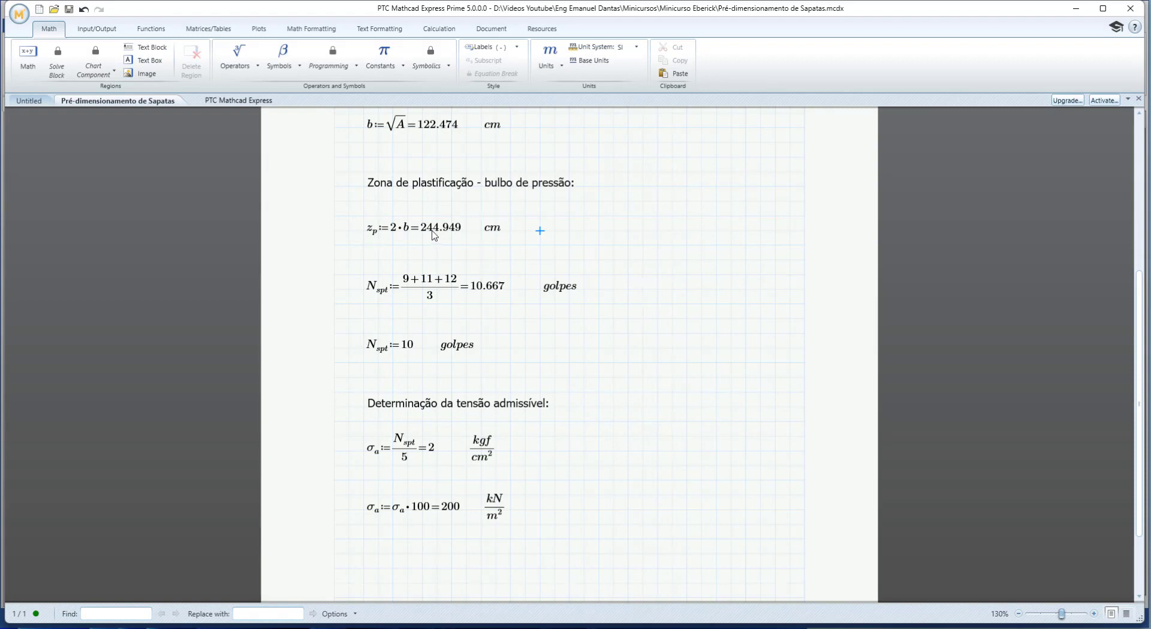
key("XF86Calculator")
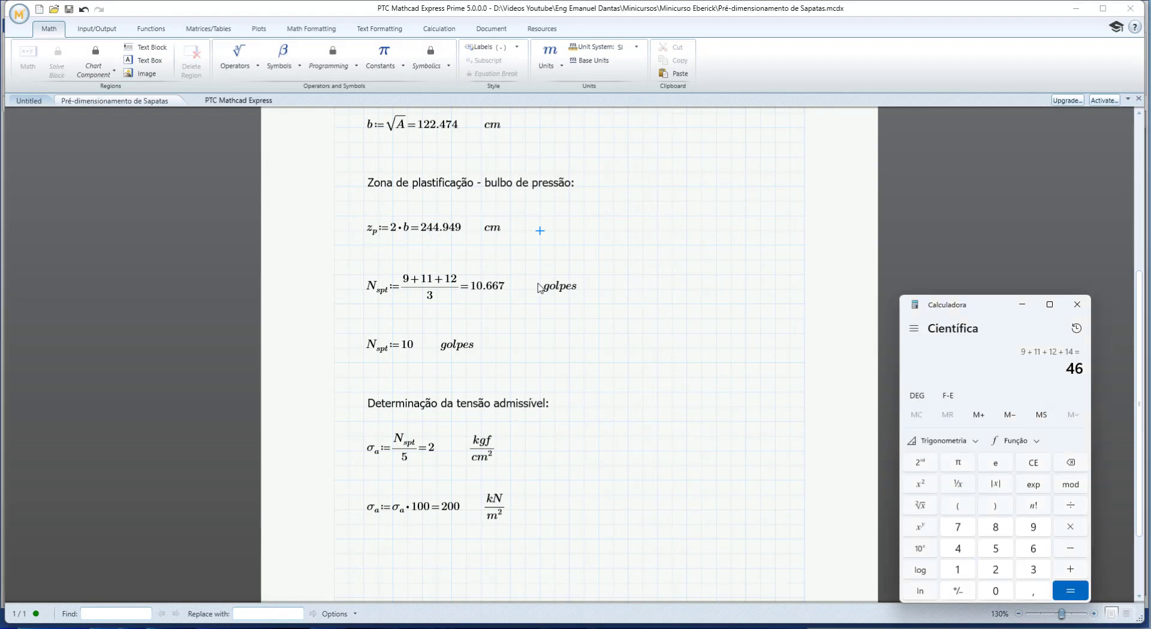
type("9+11=/2=")
left_click(1077, 304)
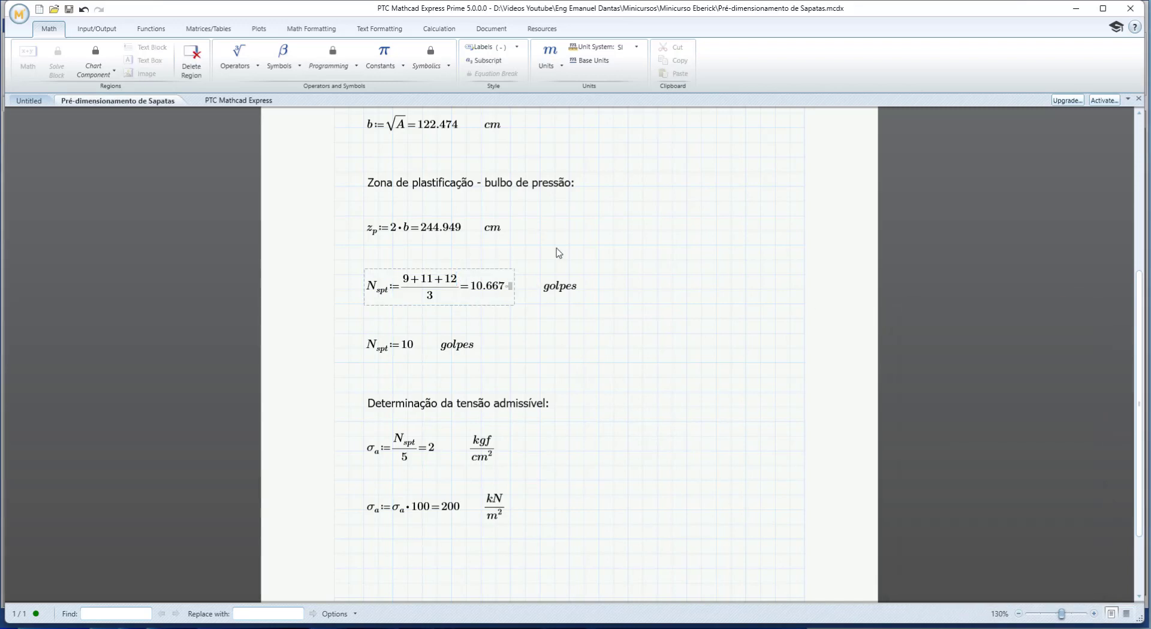
left_click(616, 255)
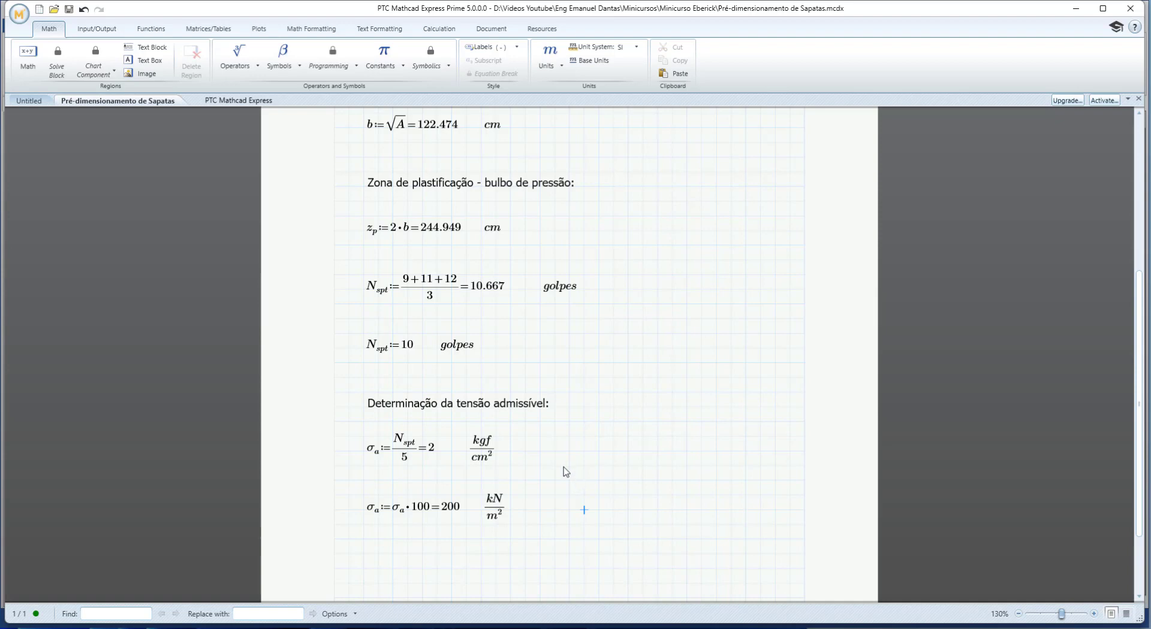
scroll(545, 438, "up", 5)
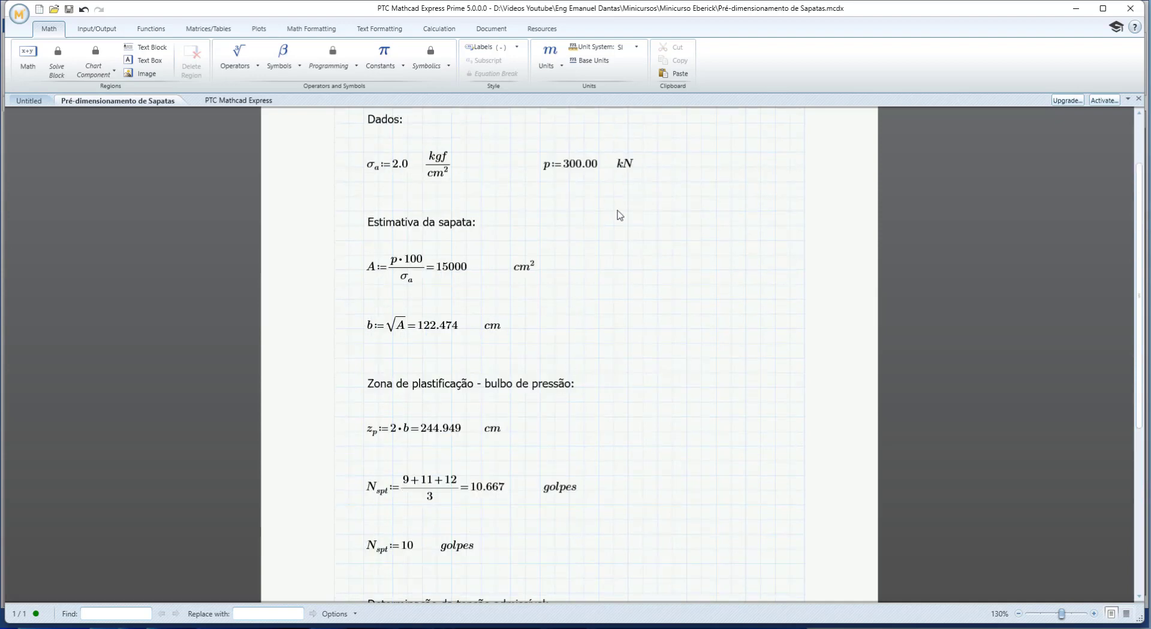
left_click_drag(526, 151, 658, 185)
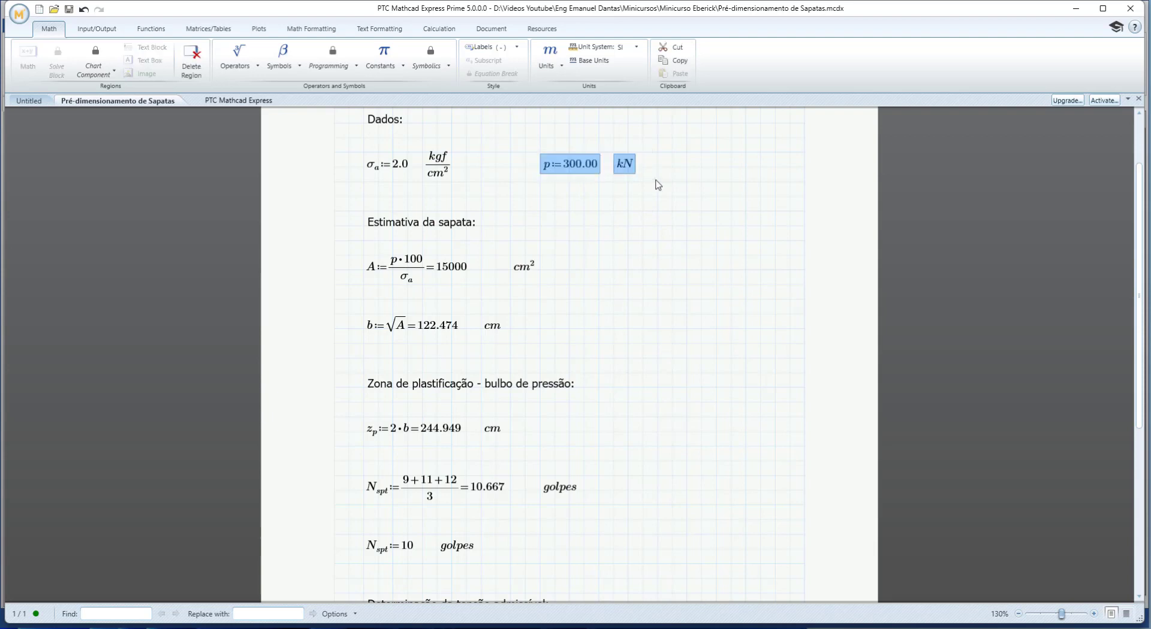
left_click(687, 168)
scroll(540, 442, "down", 5)
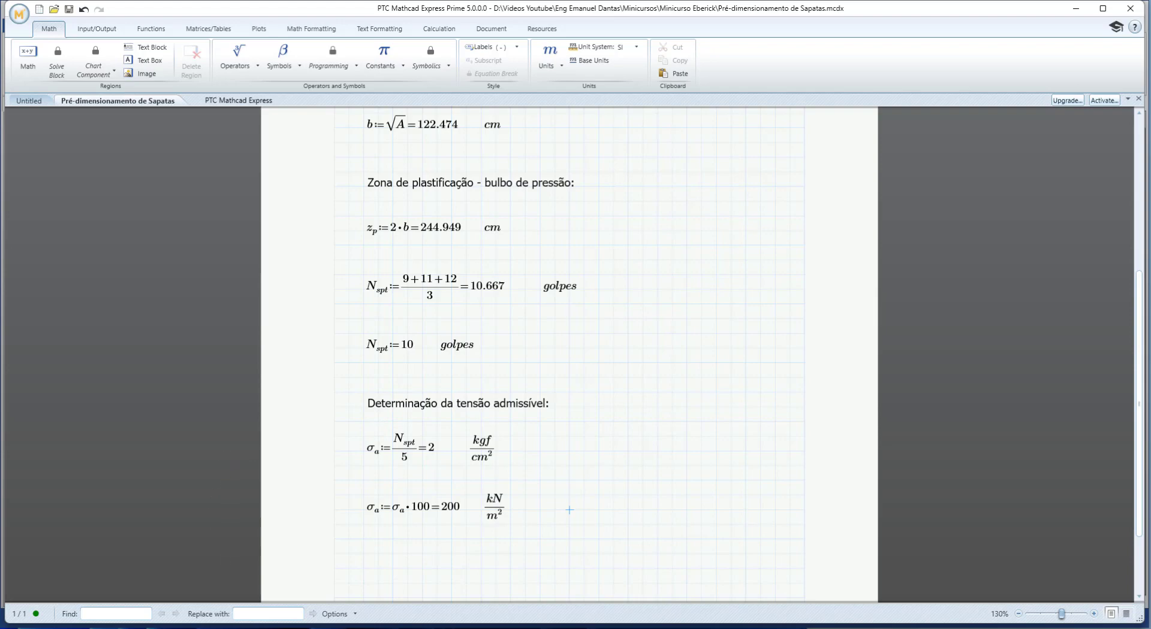
- Switch to Eberick and set the footing soil's allowable pressure (Pressão admissível) to 2.0 kgf/cm²
key("alt+Tab")
left_click_drag(661, 206, 622, 212)
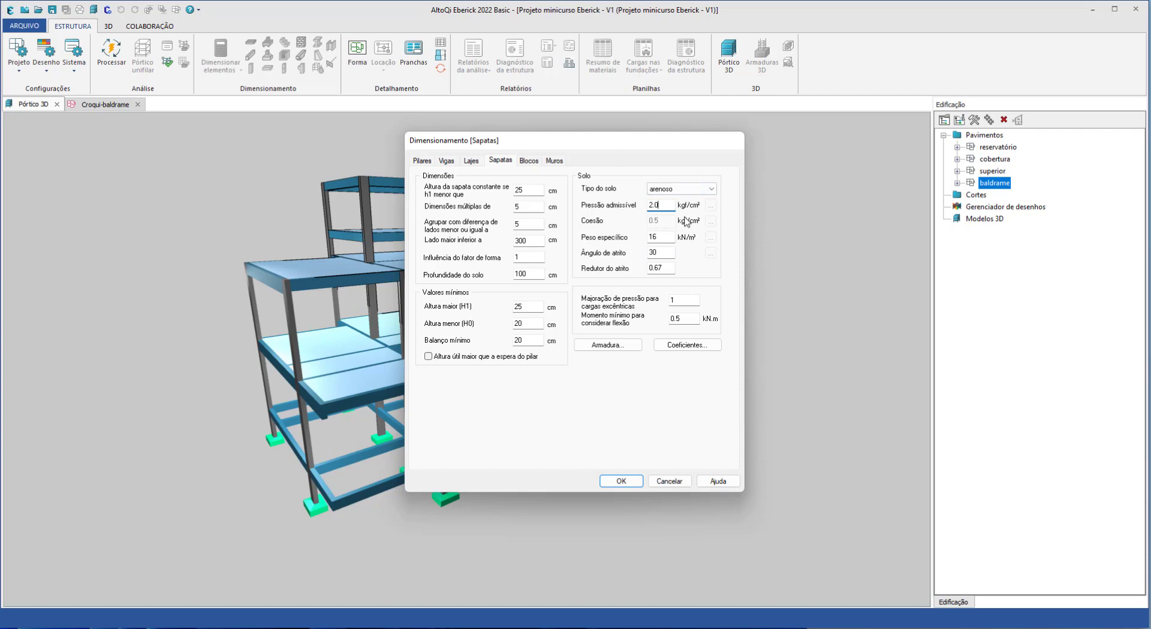
double_click(657, 236)
- Compare the SPT report with the sandy soil tables in Tipos de Solos.pdf, examining the 9 a 18 range and the "Medianamente Compacta" specific weight
key("alt+Tab")
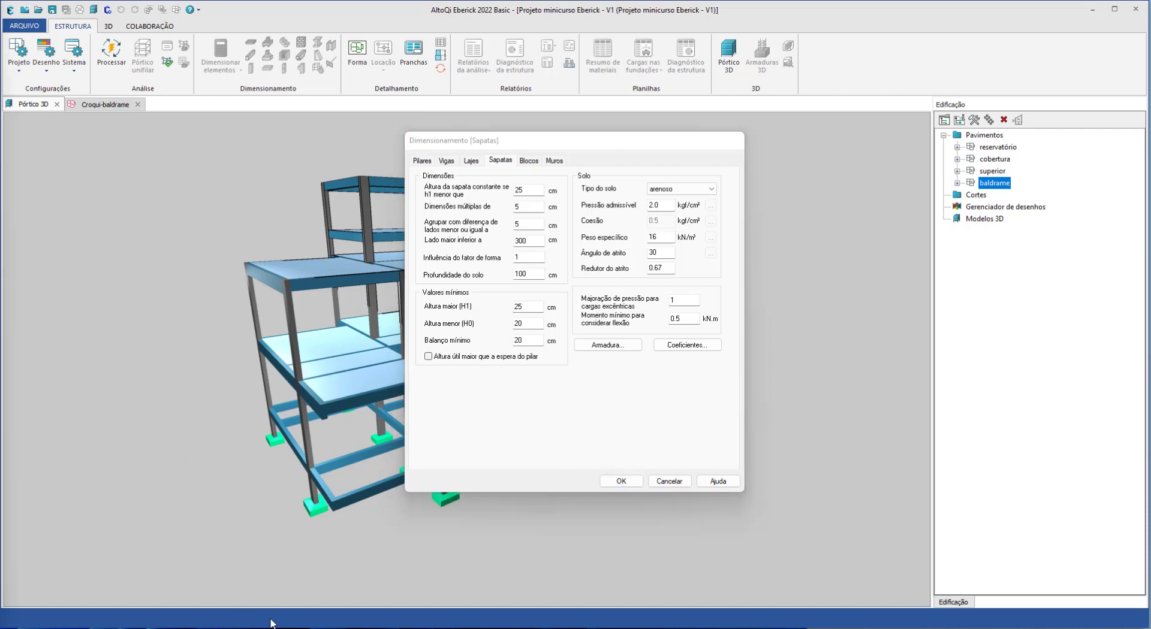
key("alt+Tab")
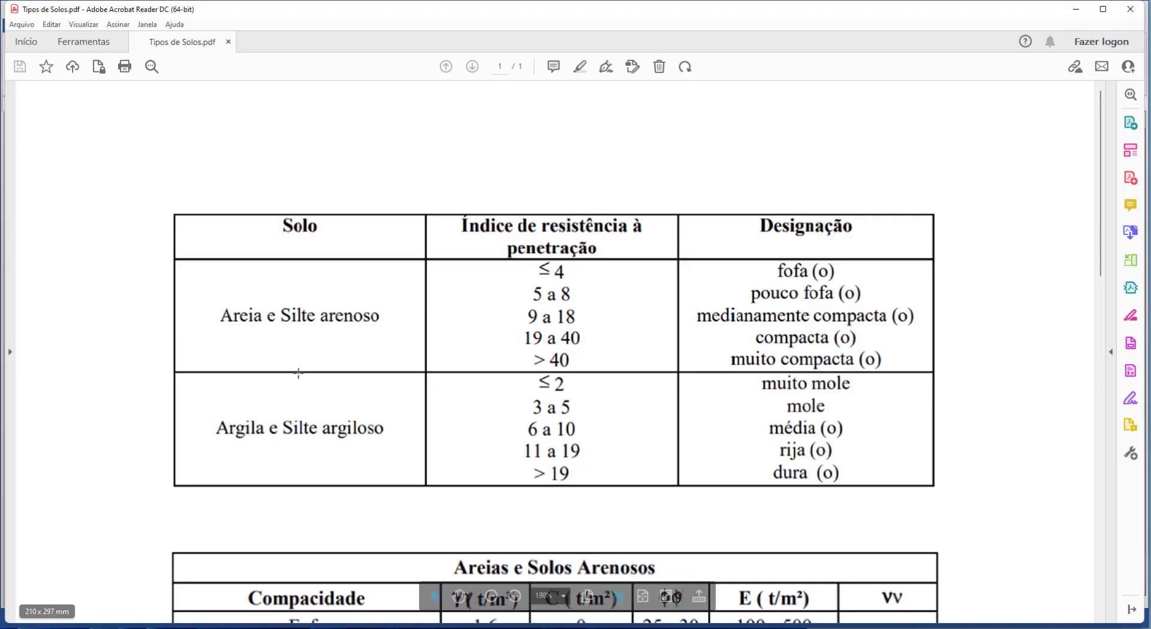
scroll(377, 287, "down", 4)
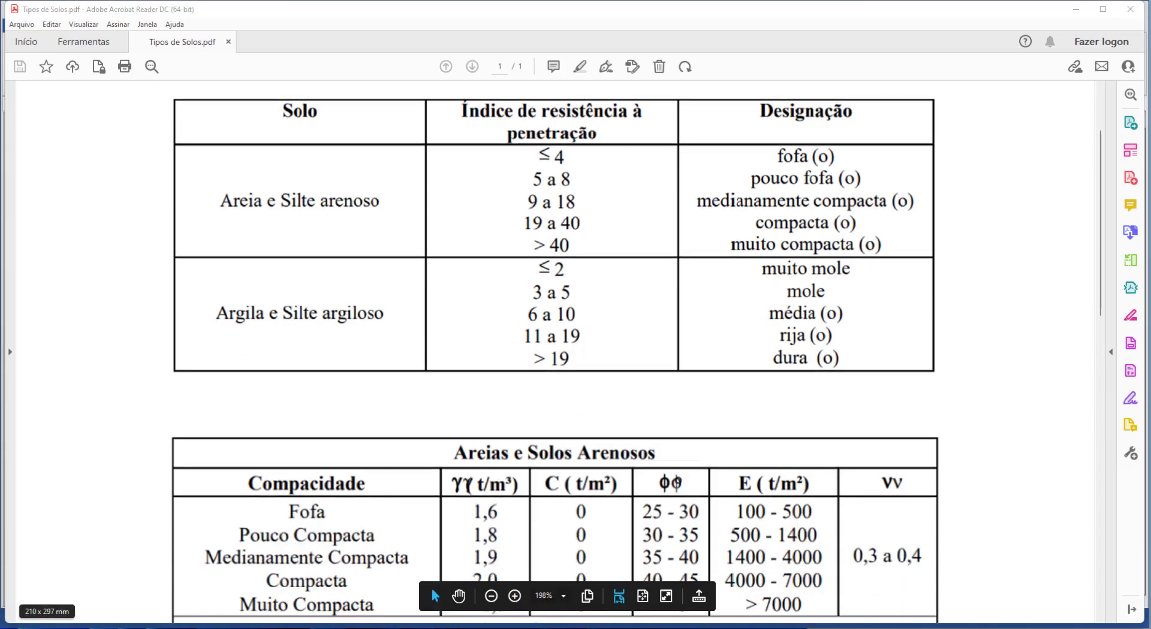
key("alt+Tab")
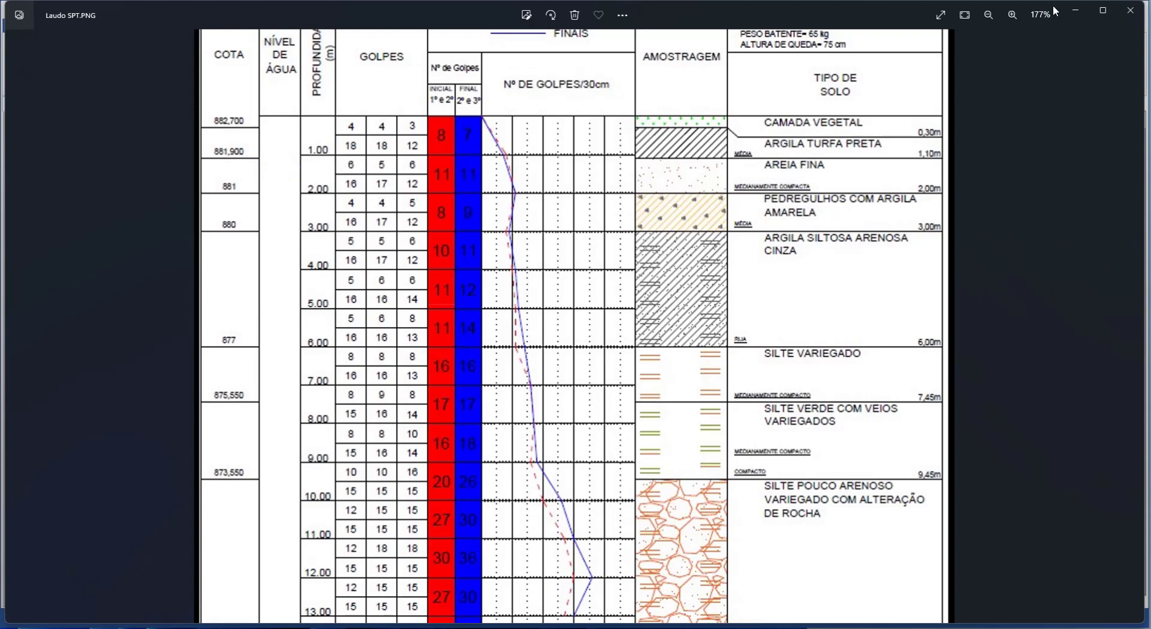
left_click(1076, 10)
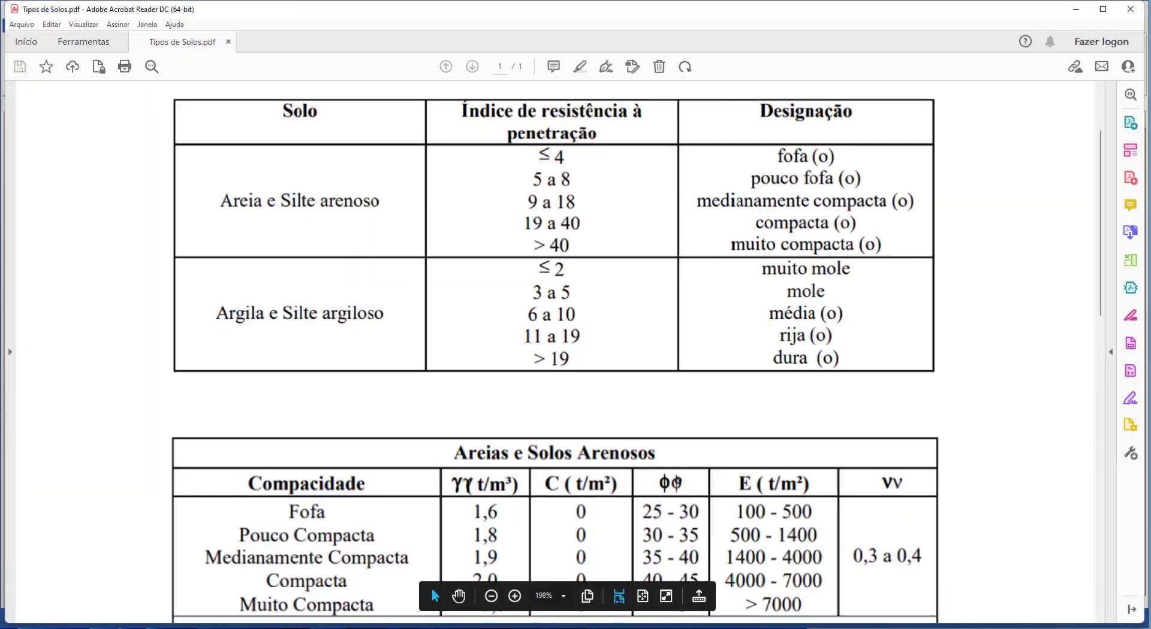
key("alt+Tab")
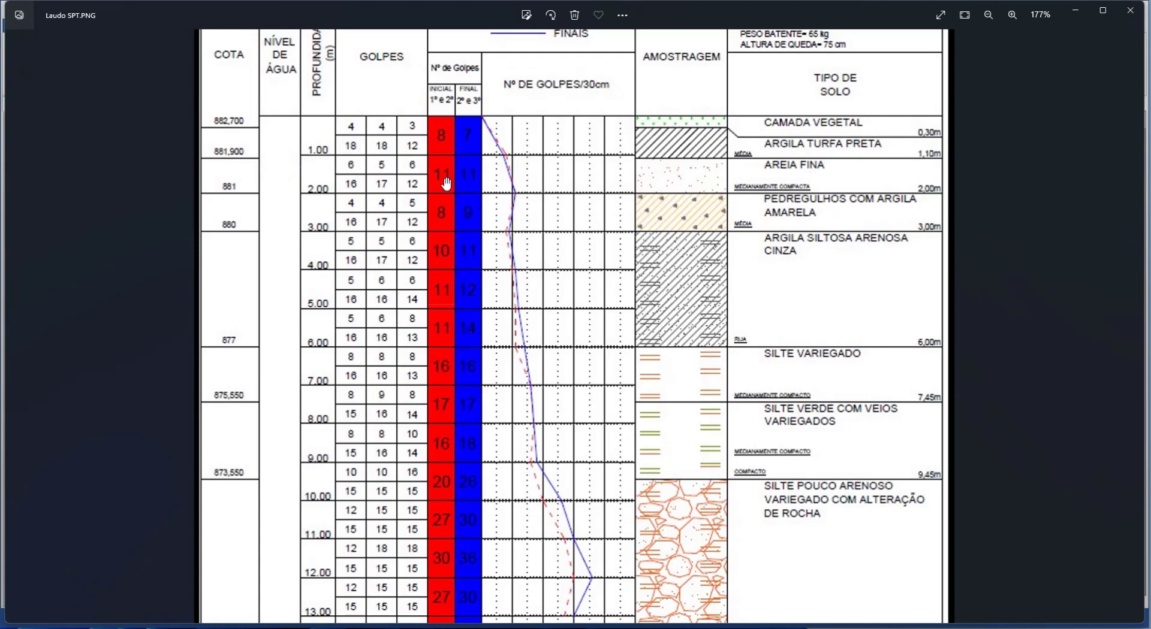
key("alt+Tab")
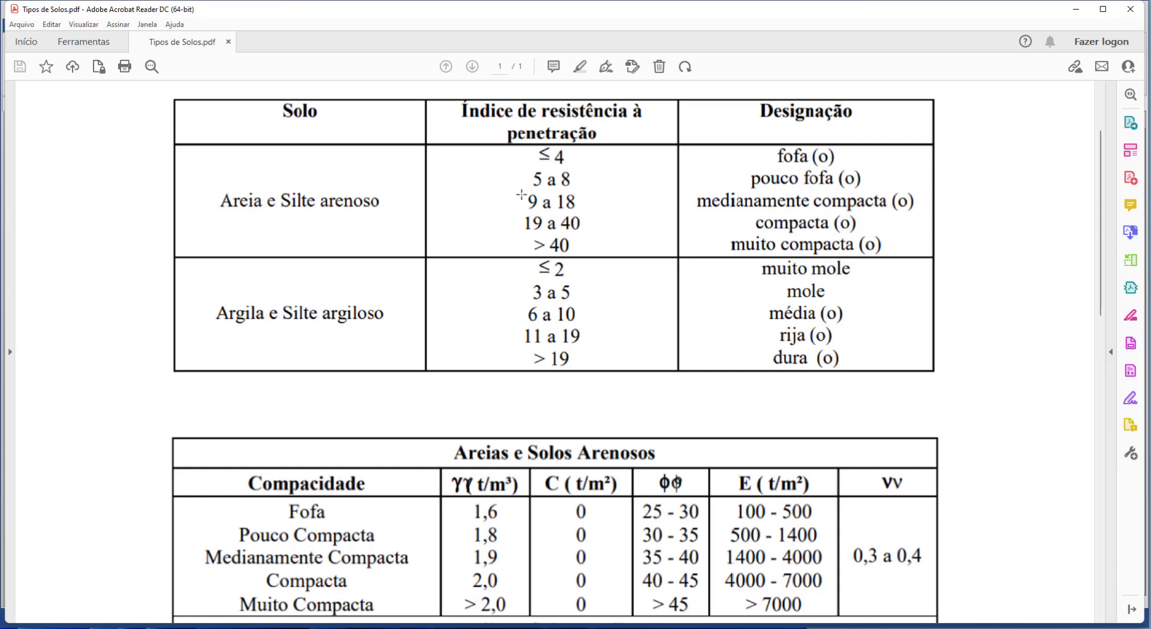
left_click_drag(612, 206, 614, 207)
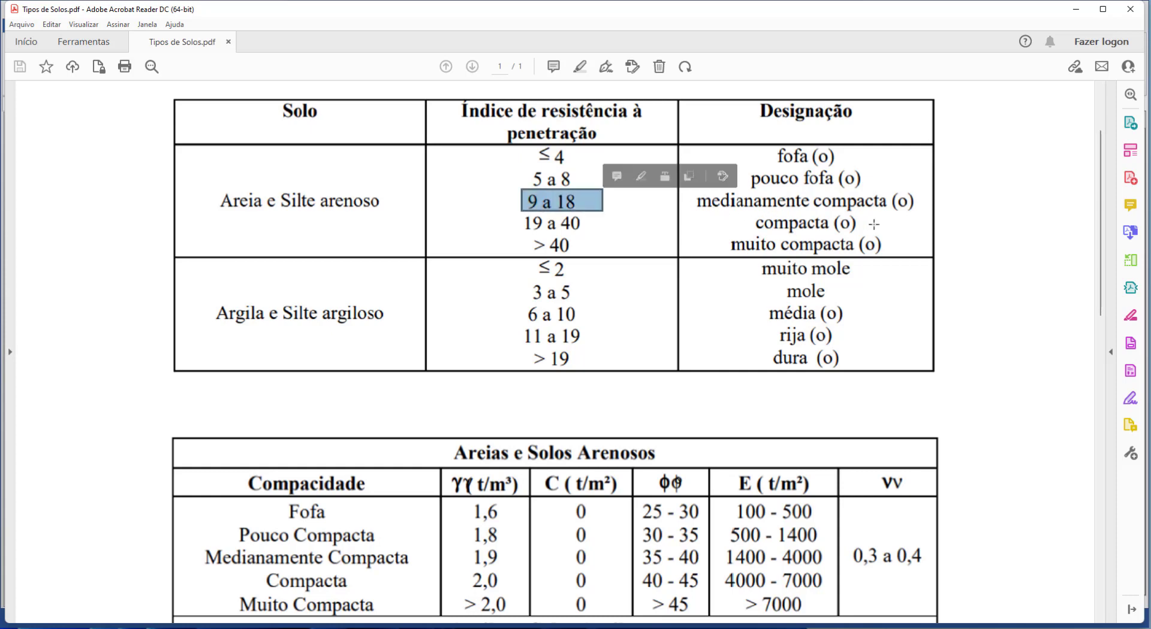
scroll(349, 355, "down", 4)
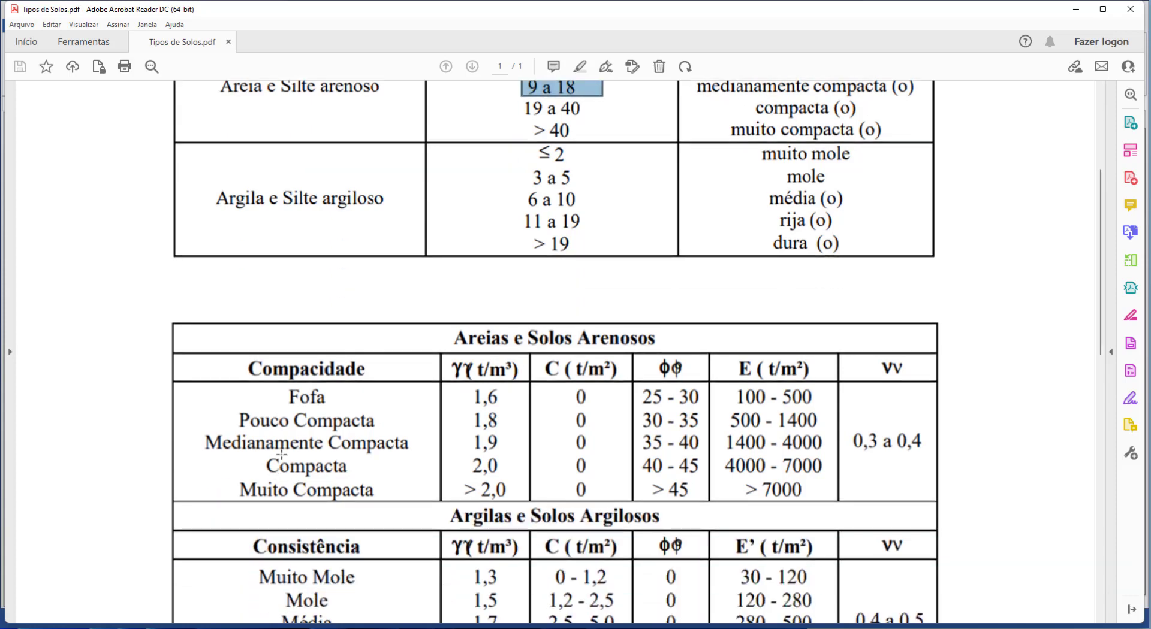
left_click_drag(202, 436, 497, 451)
left_click(504, 447)
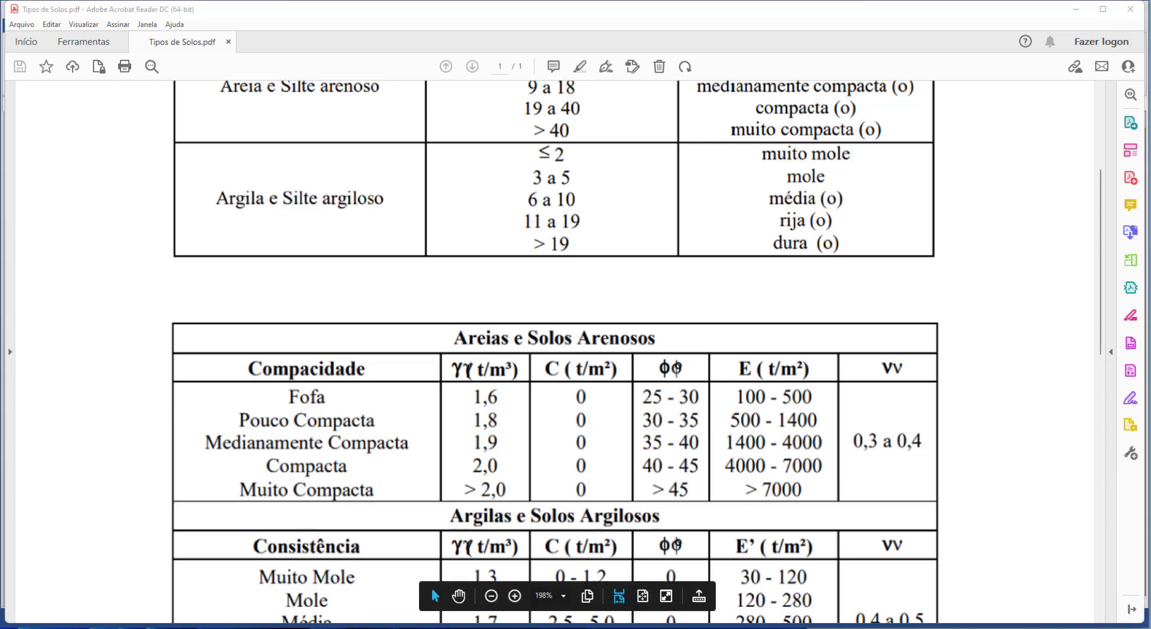
- Look up the "Média" clay row for the SPT blow count in the soil tables, and set Eberick's soil specific weight to 17 kN/m³
left_click(480, 628)
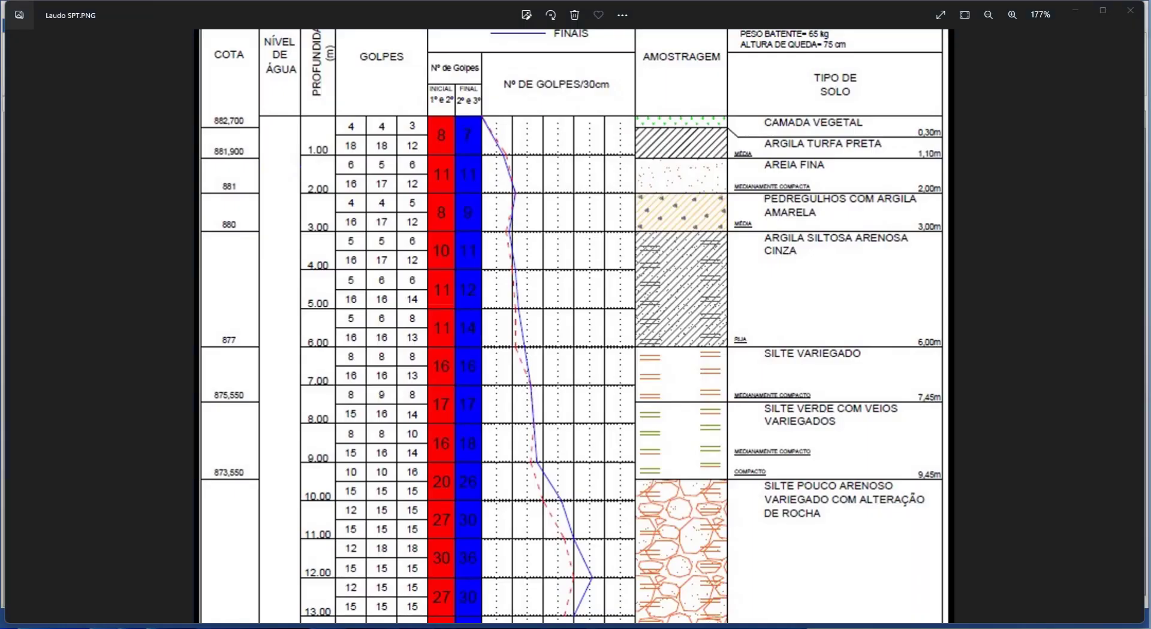
key("alt+Tab")
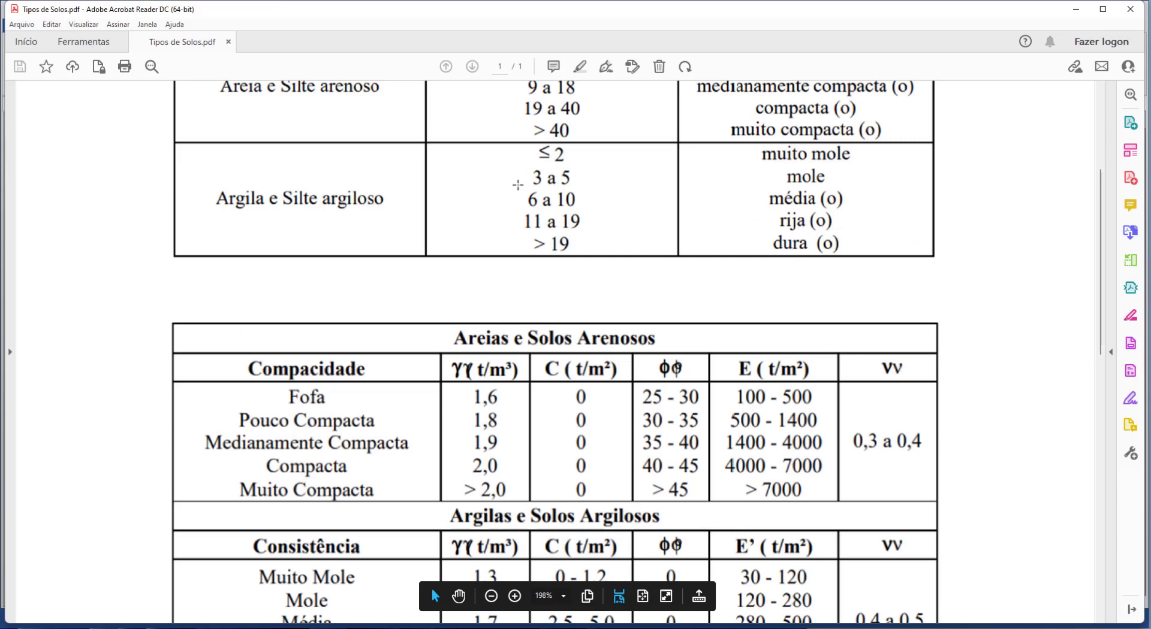
left_click_drag(507, 189, 588, 213)
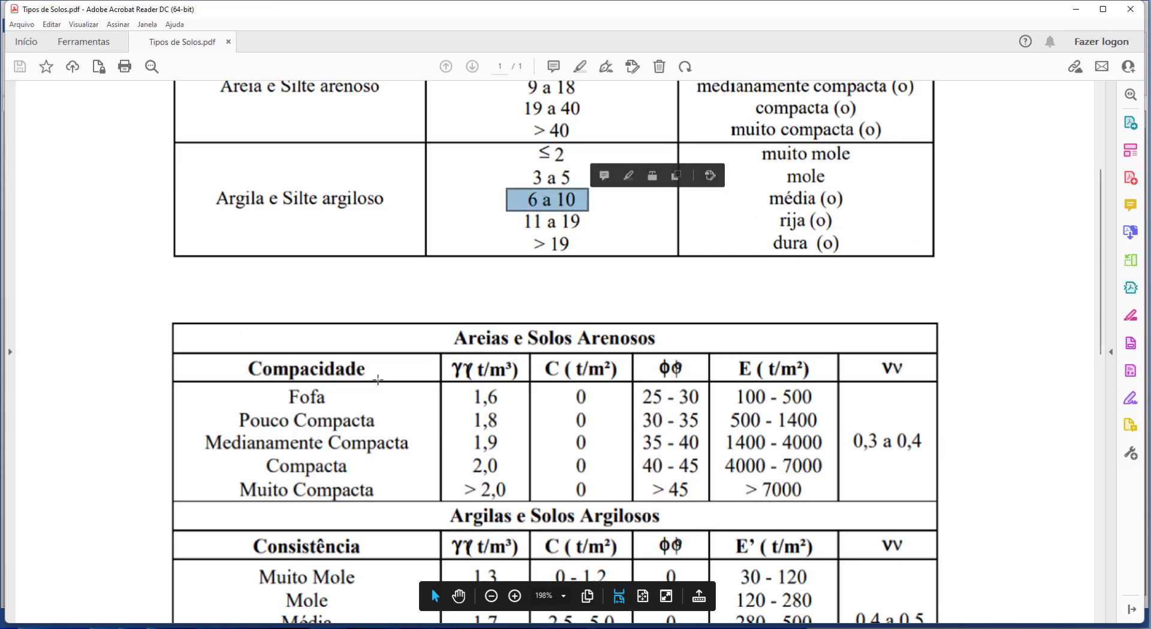
scroll(378, 380, "down", 3)
left_click_drag(272, 468, 509, 490)
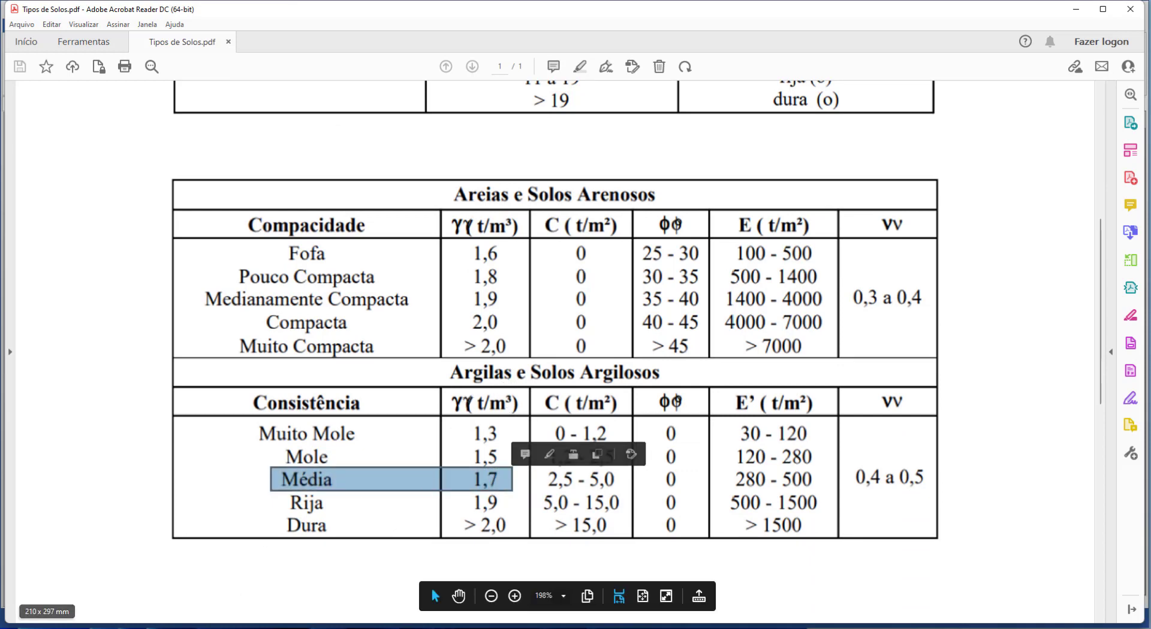
key("alt+Tab")
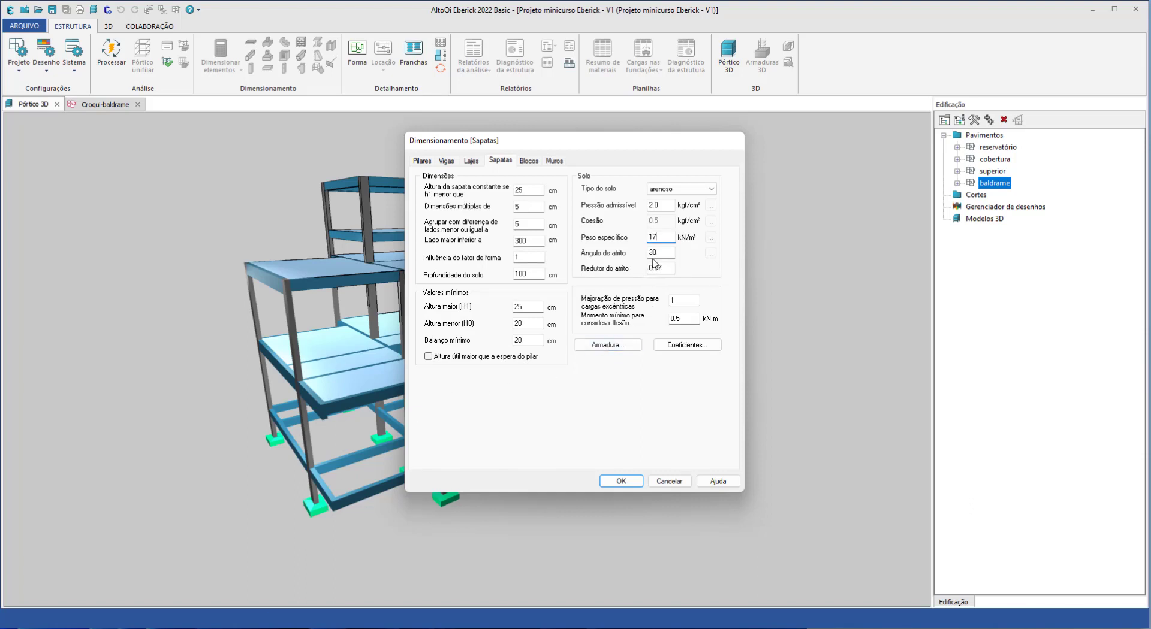
left_click(669, 252)
- Set the footing soil type (Tipo do solo) to coesivo and open its cohesion (Coesão) value for editing
left_click(680, 192)
left_click(680, 198)
left_click(681, 189)
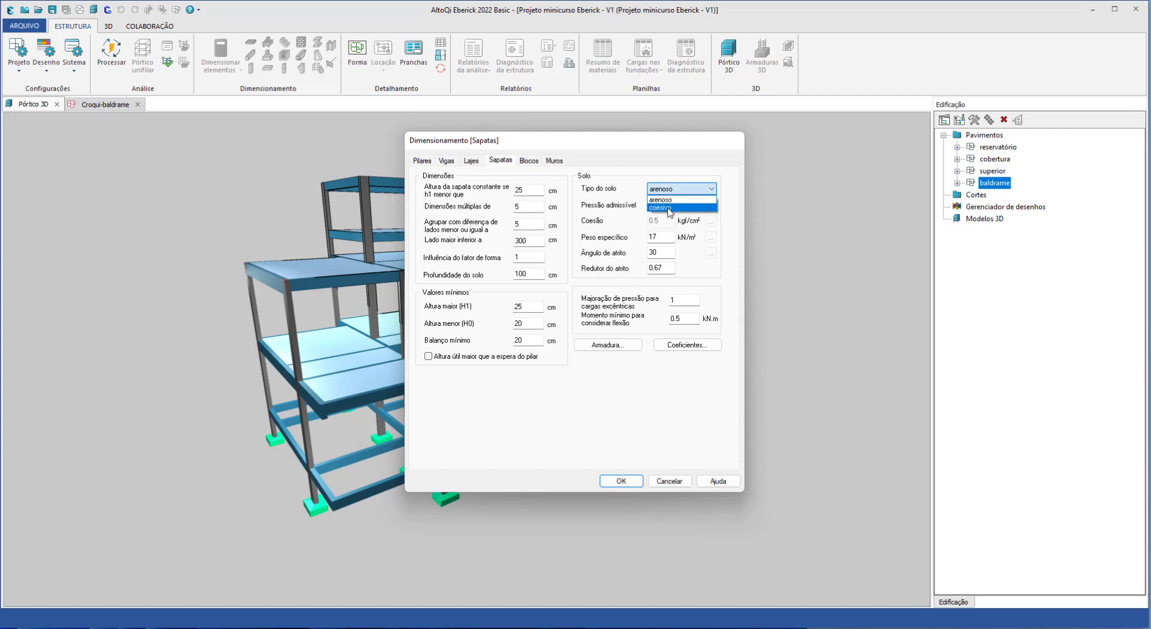
left_click(662, 208)
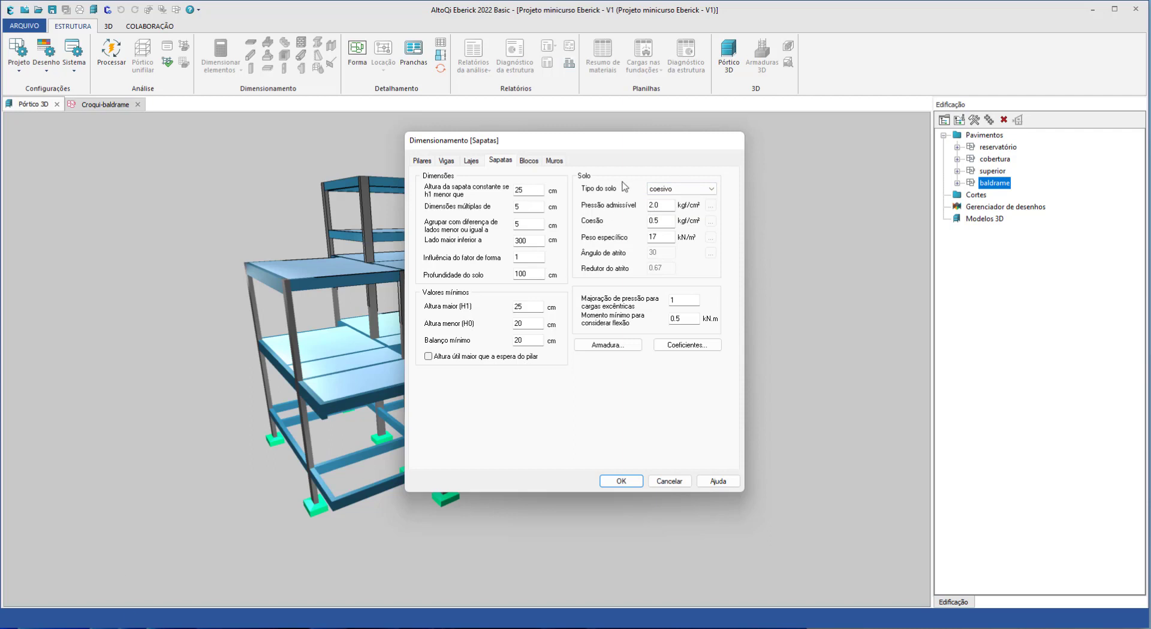
double_click(663, 219)
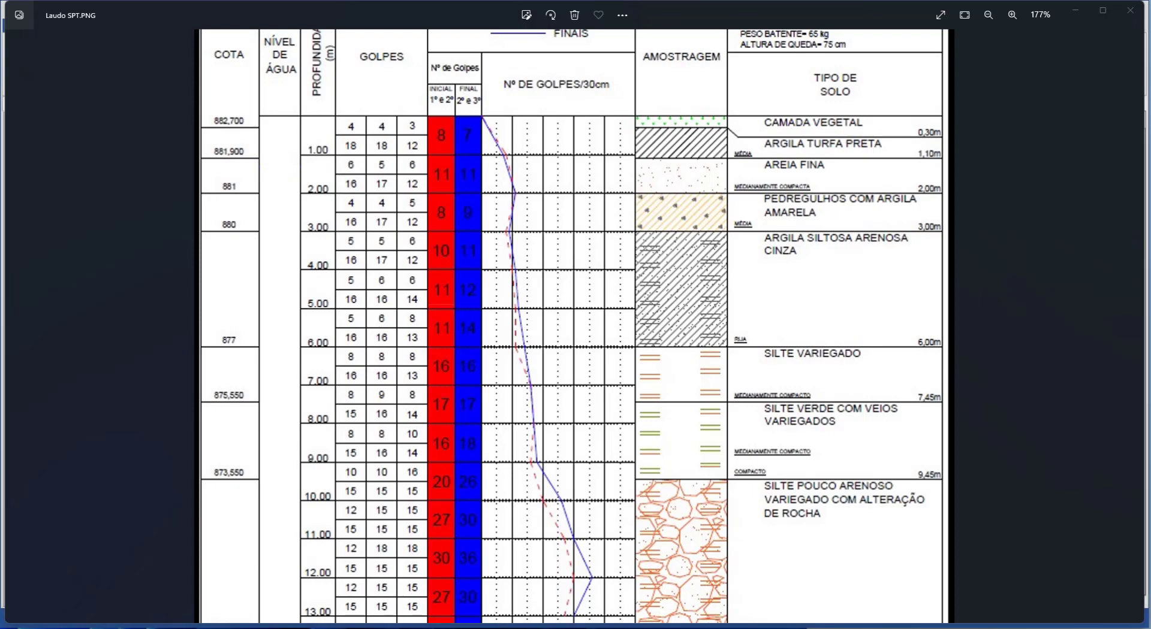
- Look up the cohesion range C of the "Média" clay row in Tipos de Solos.pdf
key("alt+Tab")
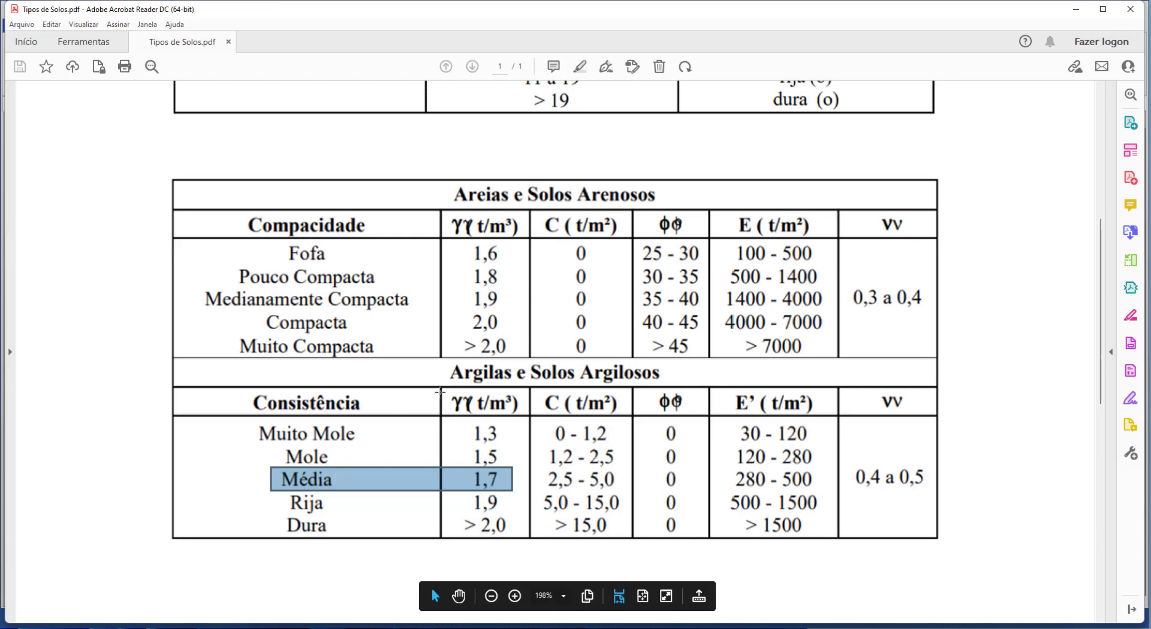
scroll(426, 465, "down", 1)
scroll(426, 465, "up", 1)
left_click_drag(544, 469, 619, 490)
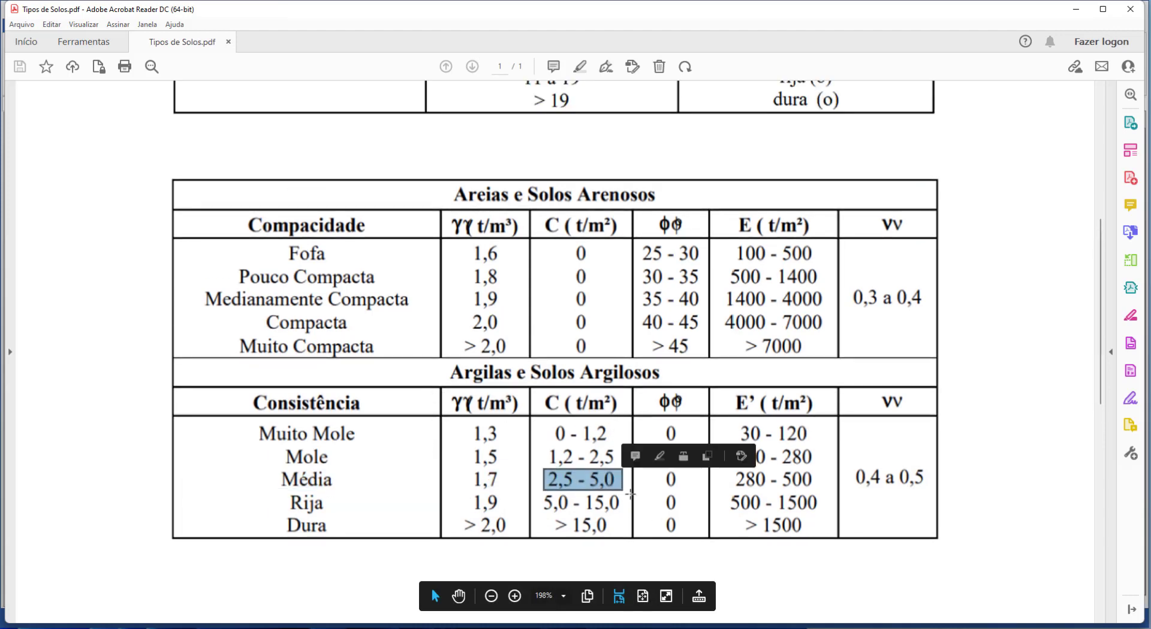
- Compute the average cohesion of the "Média" clay in the Calculator as (2,5+5)/2
key("XF86Calculator")
type("2,5 - ")
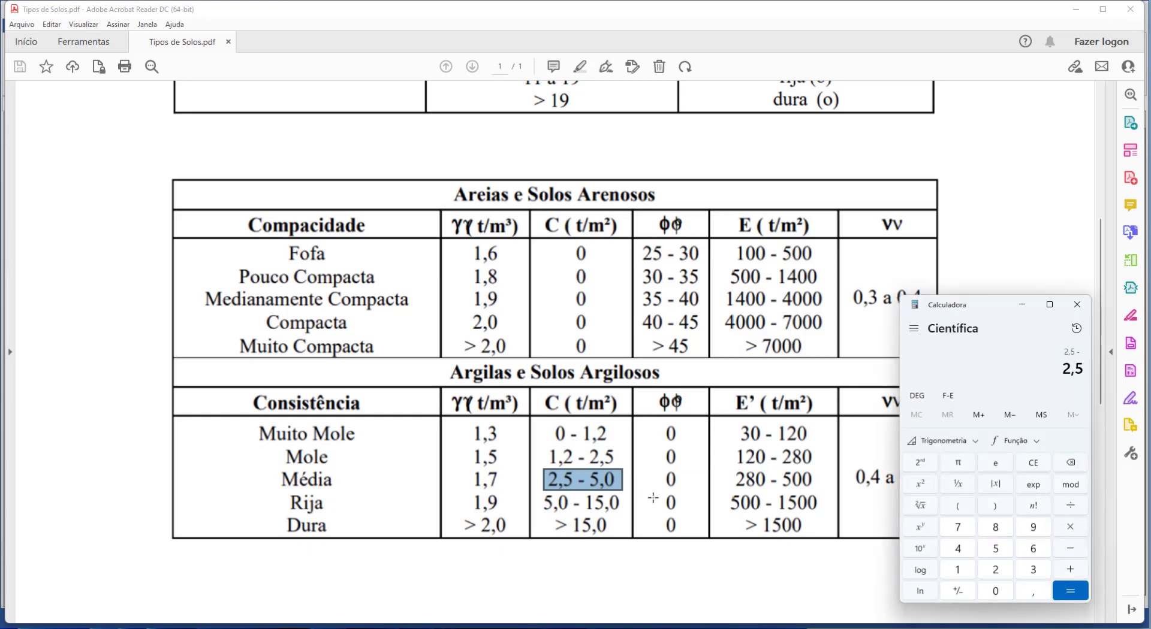
type("5")
key("Return")
type("2,5+5")
key("Return")
type("/2")
key("Return")
left_click(415, 462)
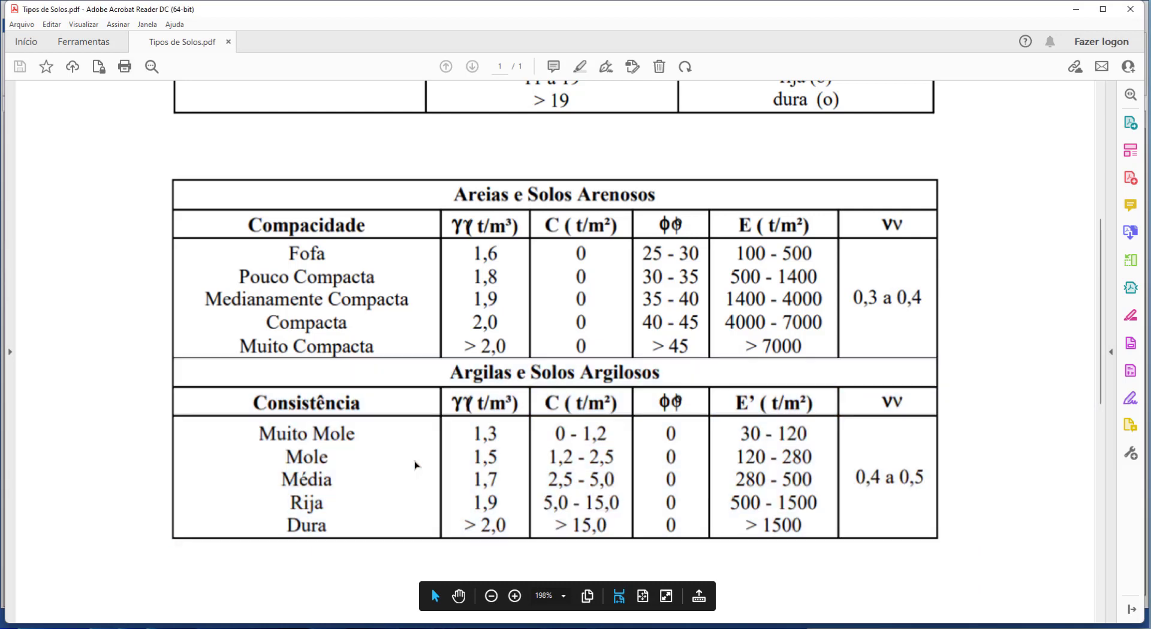
- Compare the SPT report's blow counts with the 6 a 10 and 11 a 19 ranges for Argila e Silte argiloso
scroll(432, 372, "up", 3)
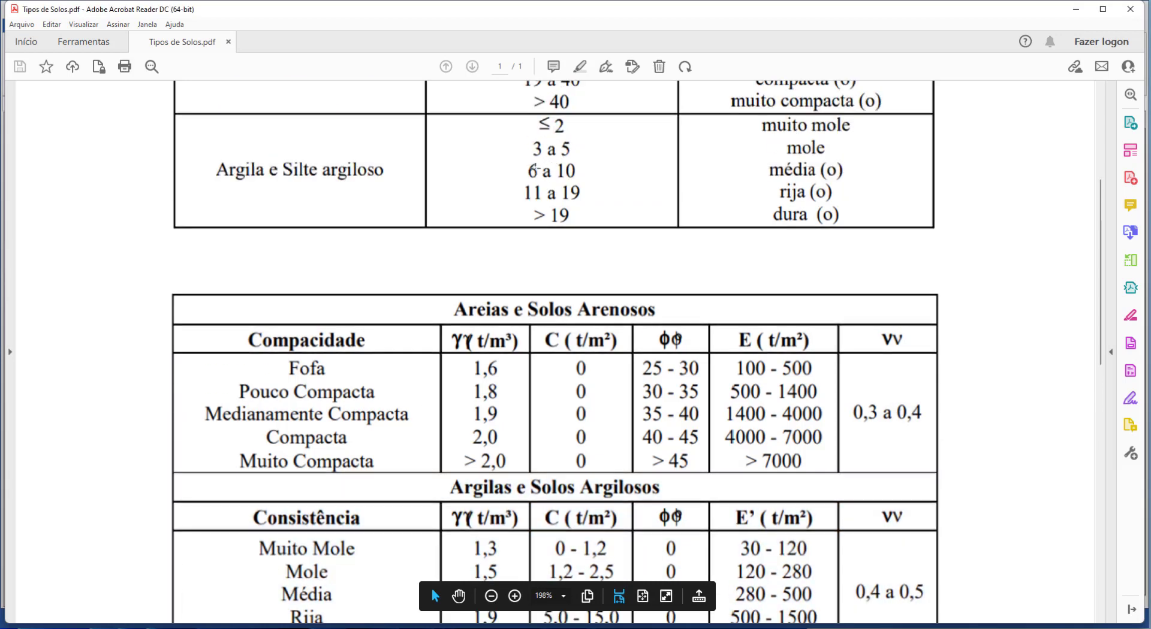
scroll(519, 173, "up", 1)
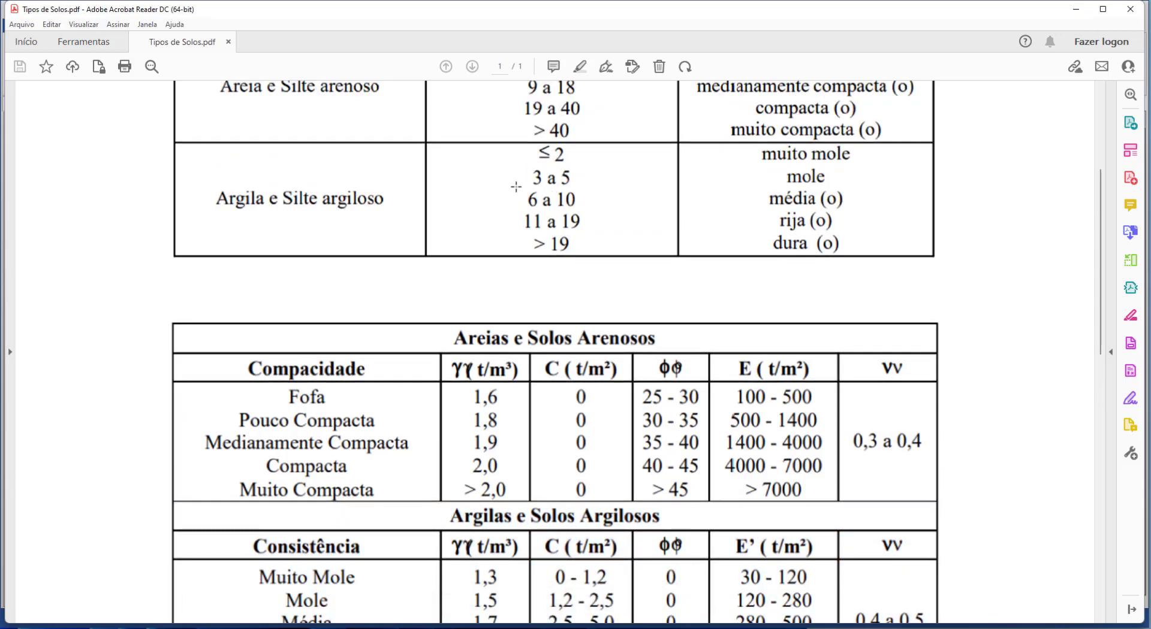
left_click_drag(516, 187, 592, 211)
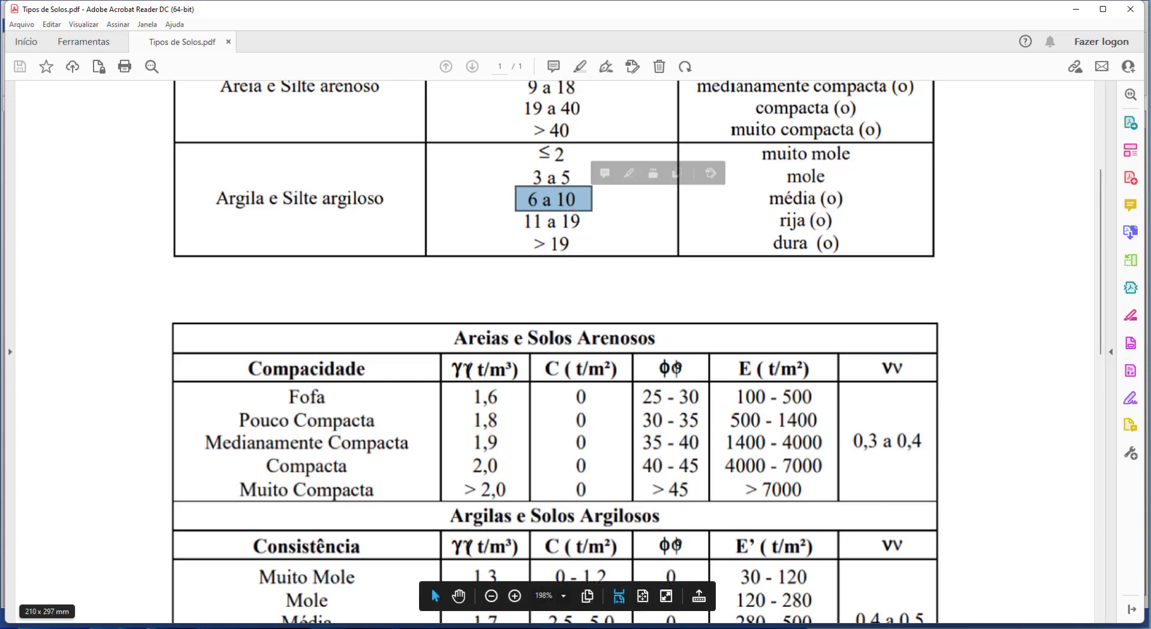
key("alt+Tab")
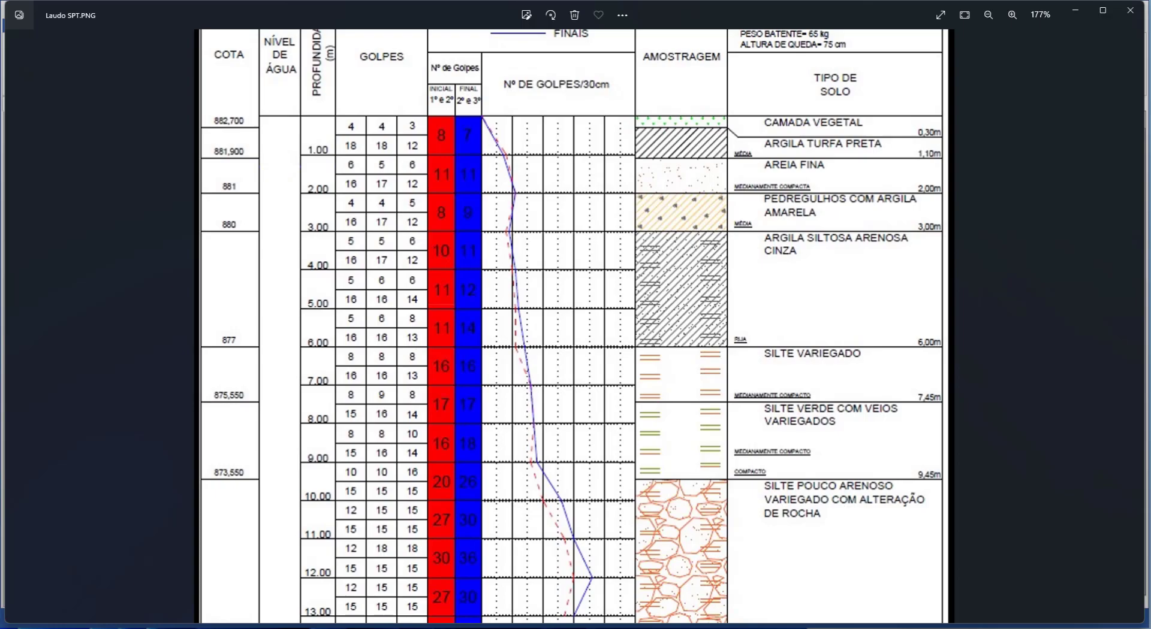
key("alt+Tab")
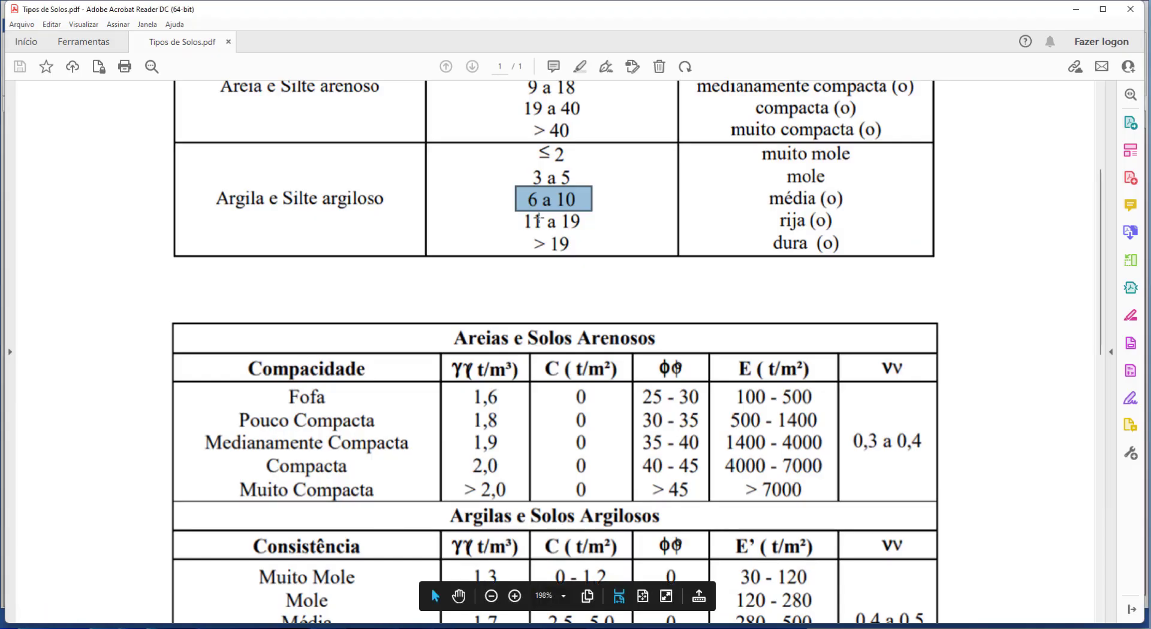
left_click_drag(515, 217, 766, 230)
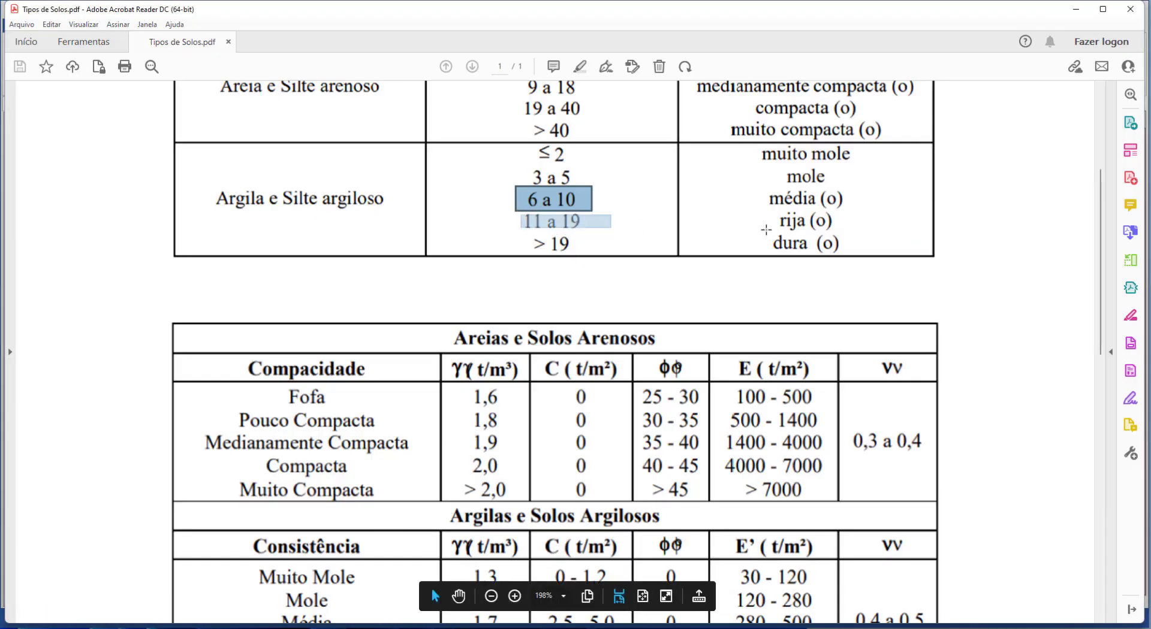
scroll(236, 477, "down", 3)
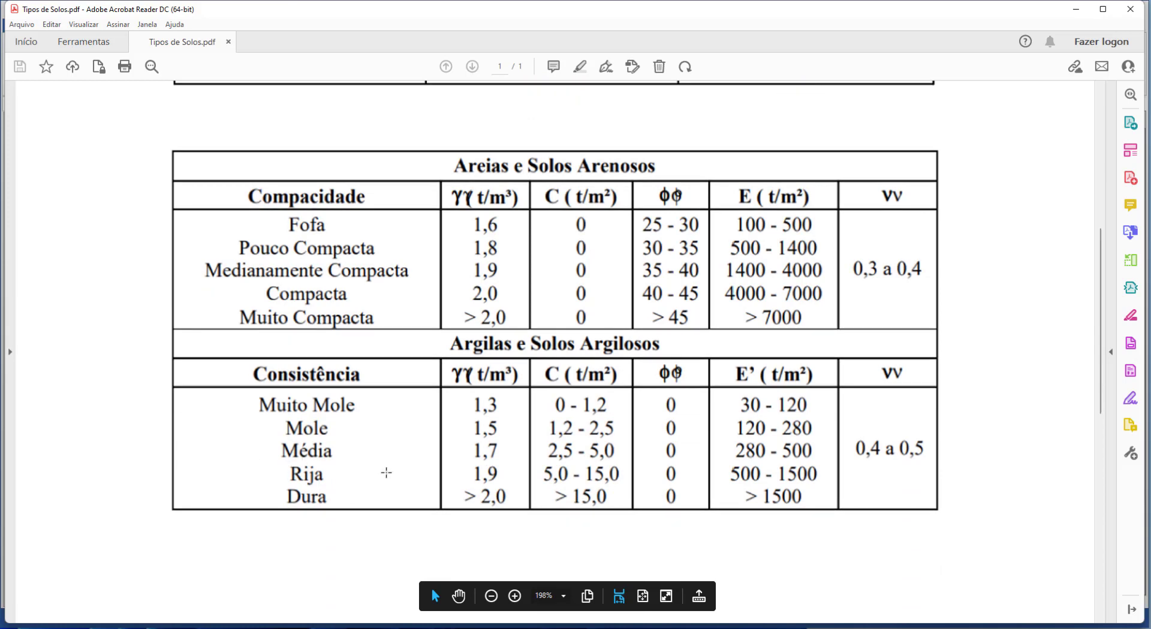
- Examine the "Rija" clay row's cohesion range and compute its average in the Calculator as 20/2
left_click_drag(387, 472, 635, 487)
key("alt+Tab")
type("5")
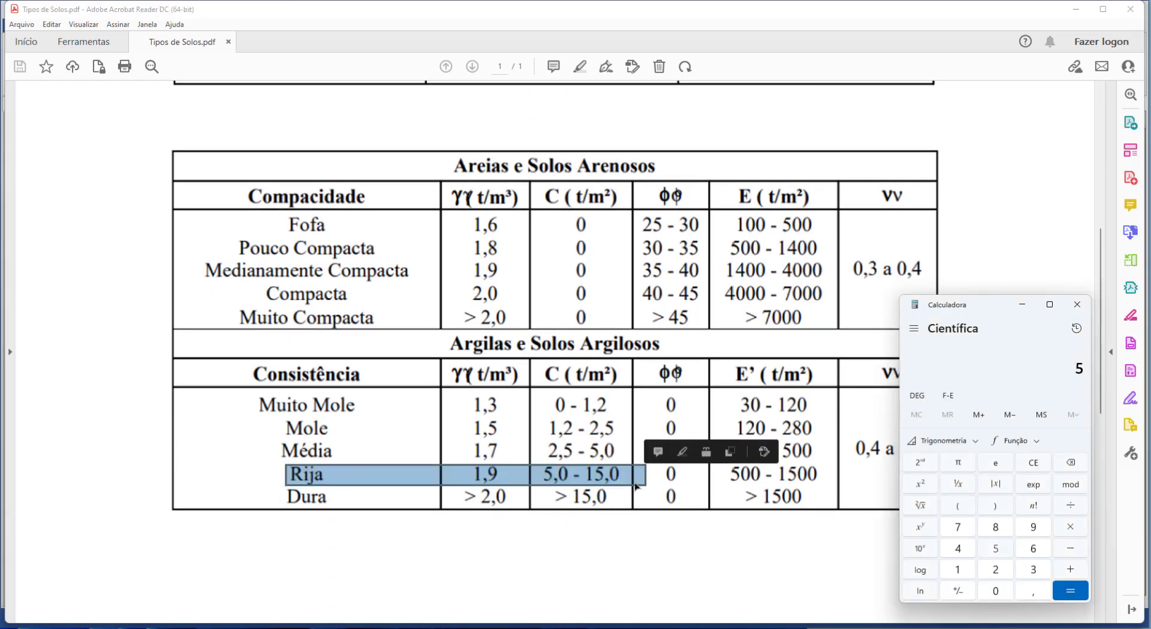
key("BackSpace")
type("20/2")
key("Return")
left_click(1076, 308)
mouse_move(430, 587)
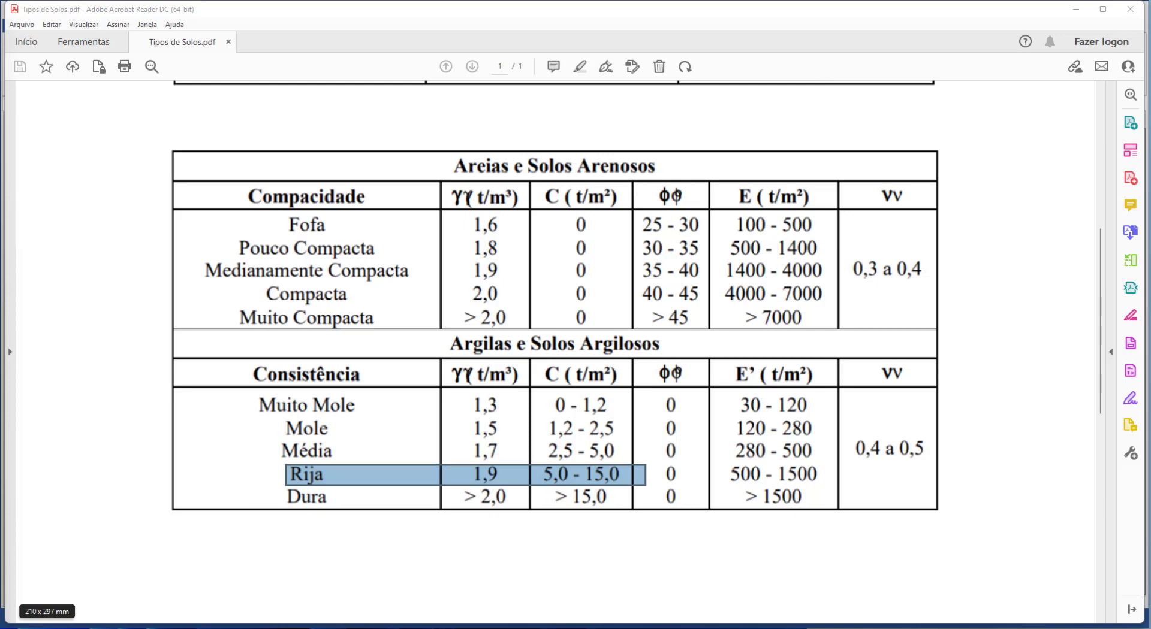
mouse_move(547, 550)
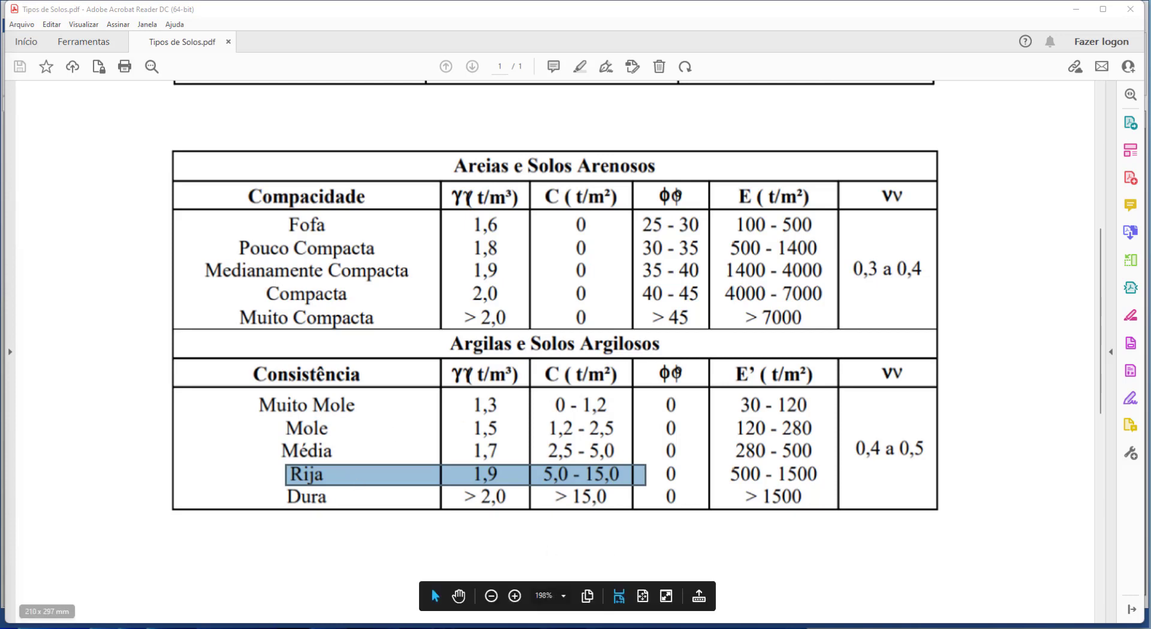
- Switch back to Eberick, apply the footing soil settings, and reopen the footing design settings to check the saved values
key("alt+Tab")
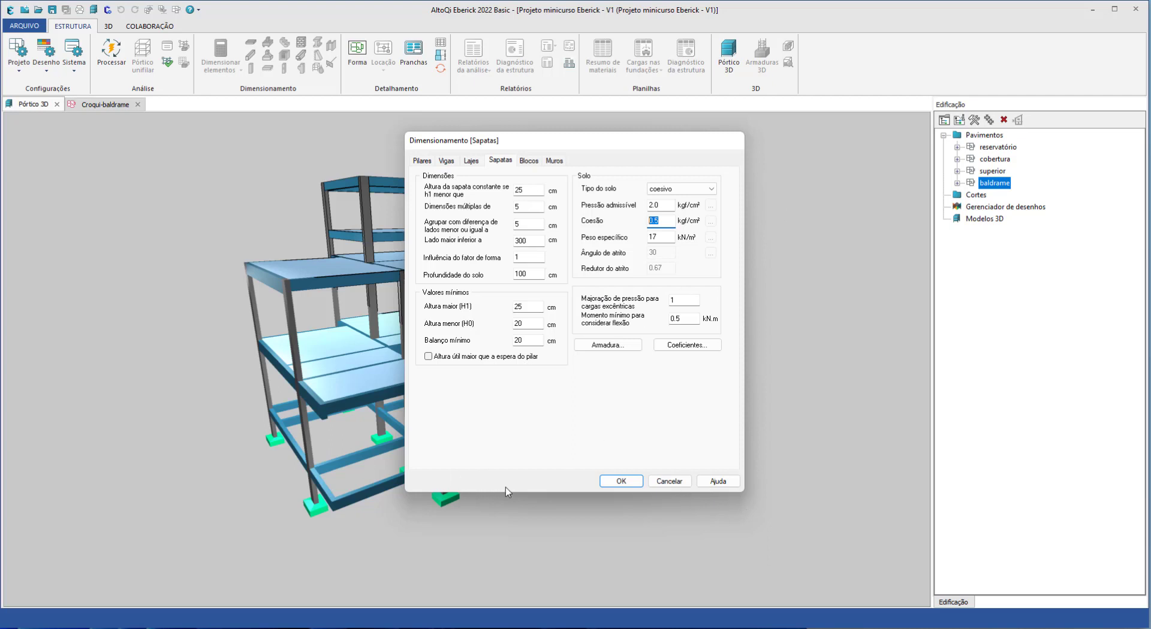
left_click(621, 482)
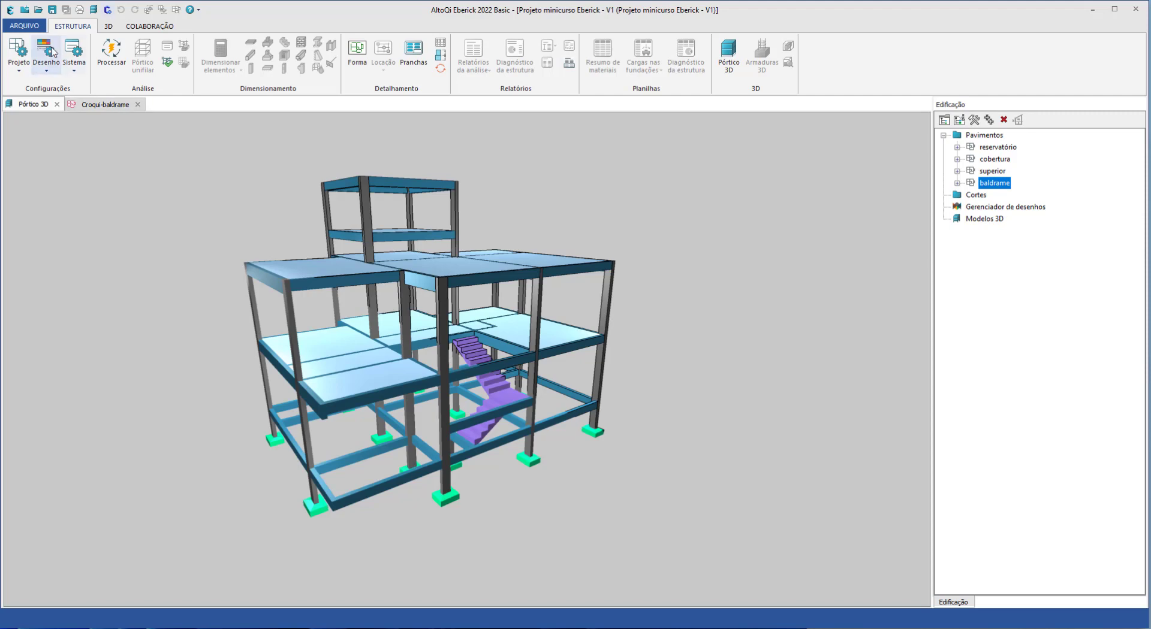
left_click(19, 54)
left_click(41, 127)
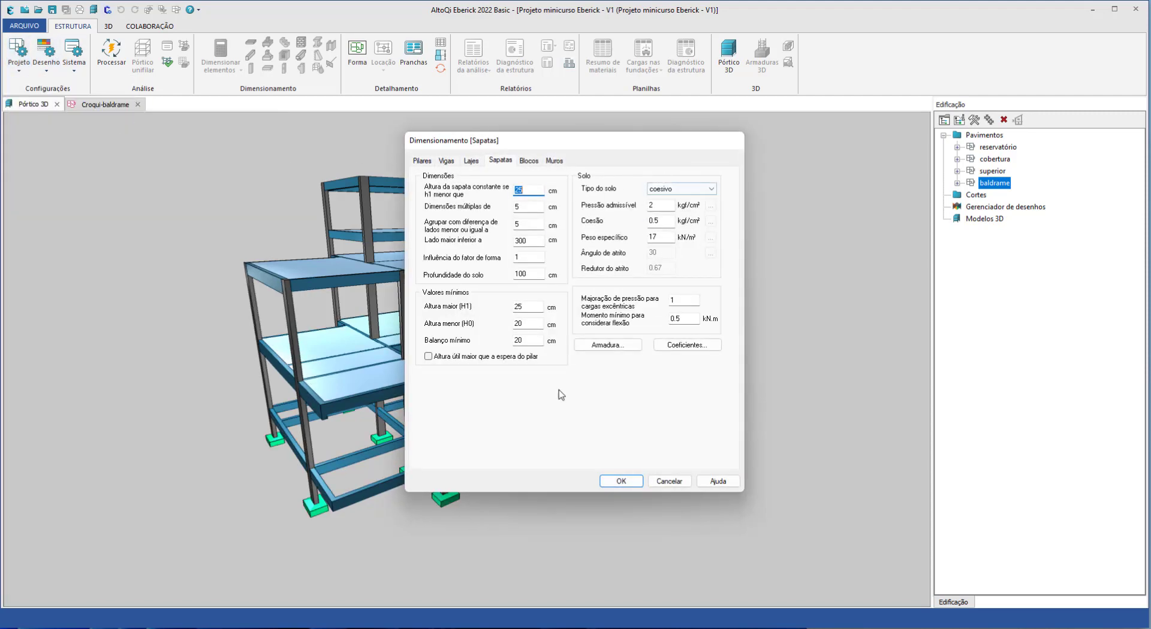
left_click(627, 482)
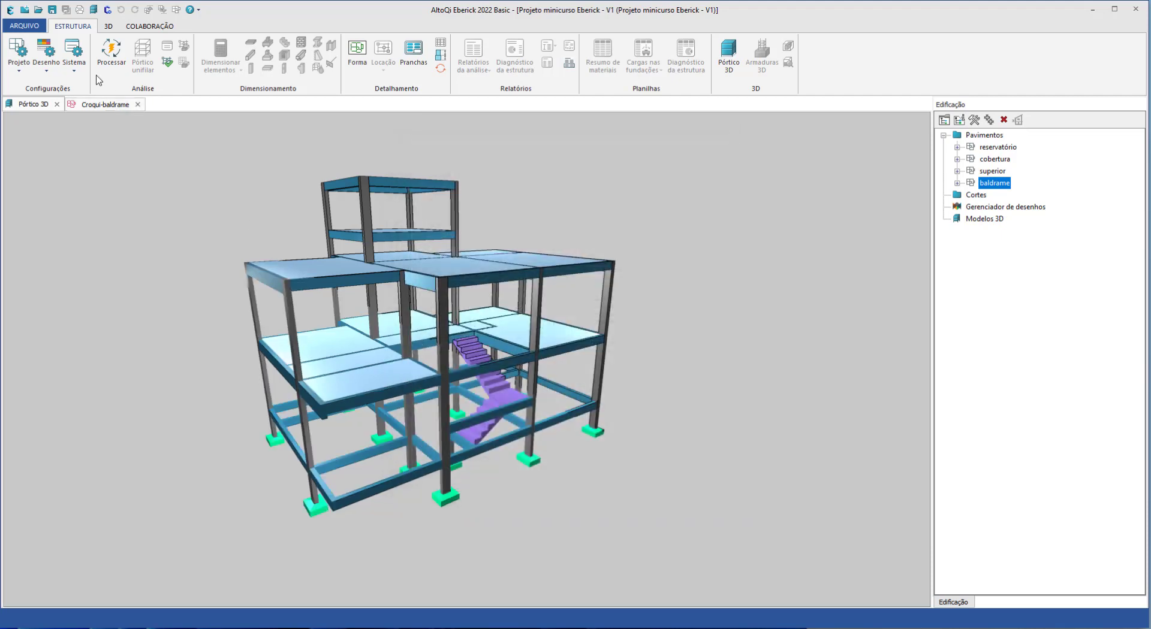
- Save the project, close the Croqui-baldrame drawing, and orbit the Pórtico 3D view to inspect the structure and its footings
left_click(53, 10)
left_click(104, 107)
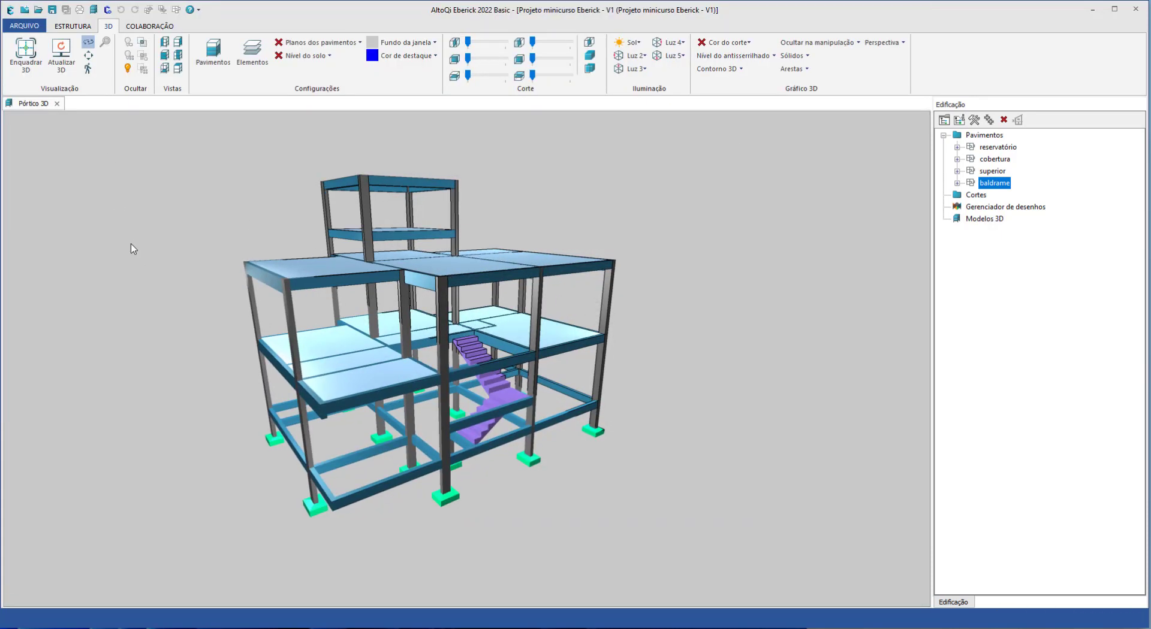
left_click(45, 63)
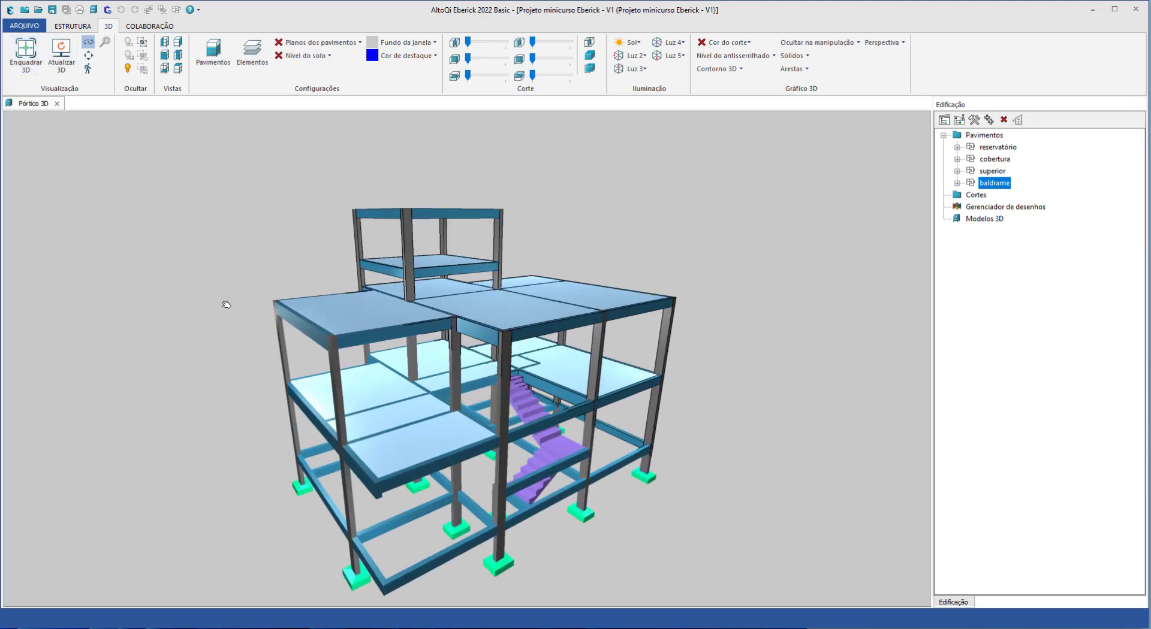
left_click_drag(226, 304, 225, 284)
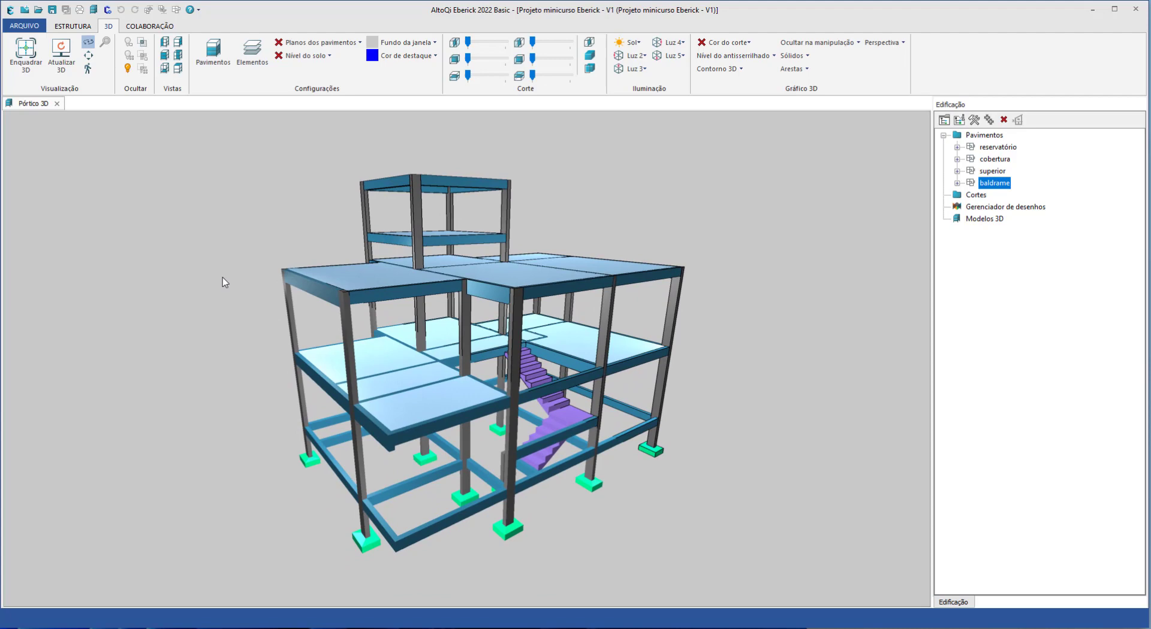